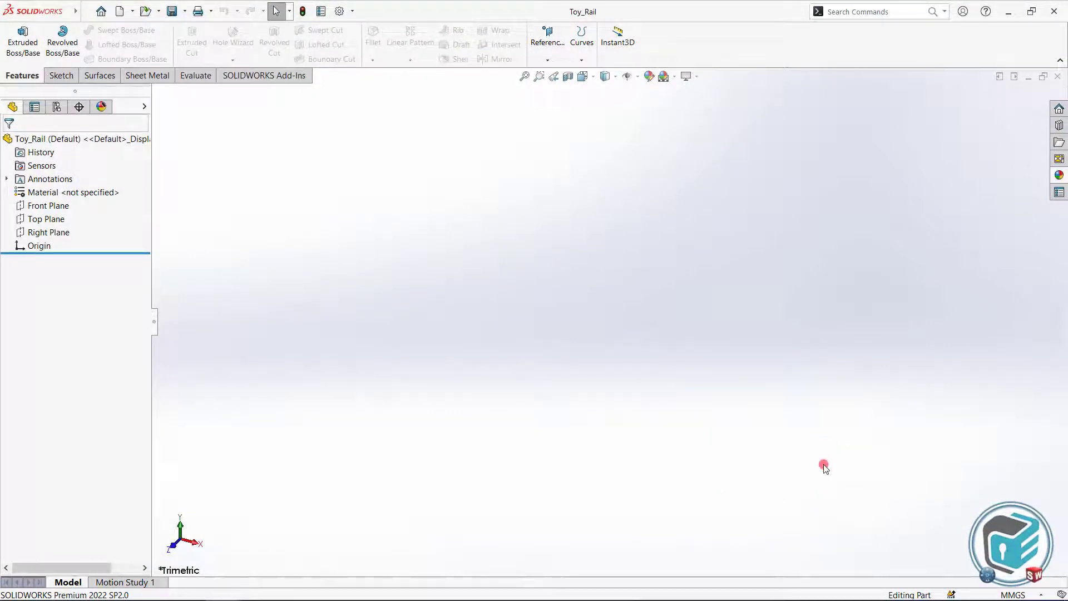
Start a 3D sketch and draw a line about 90 mm long from the origin along the X axis.
click(68, 78)
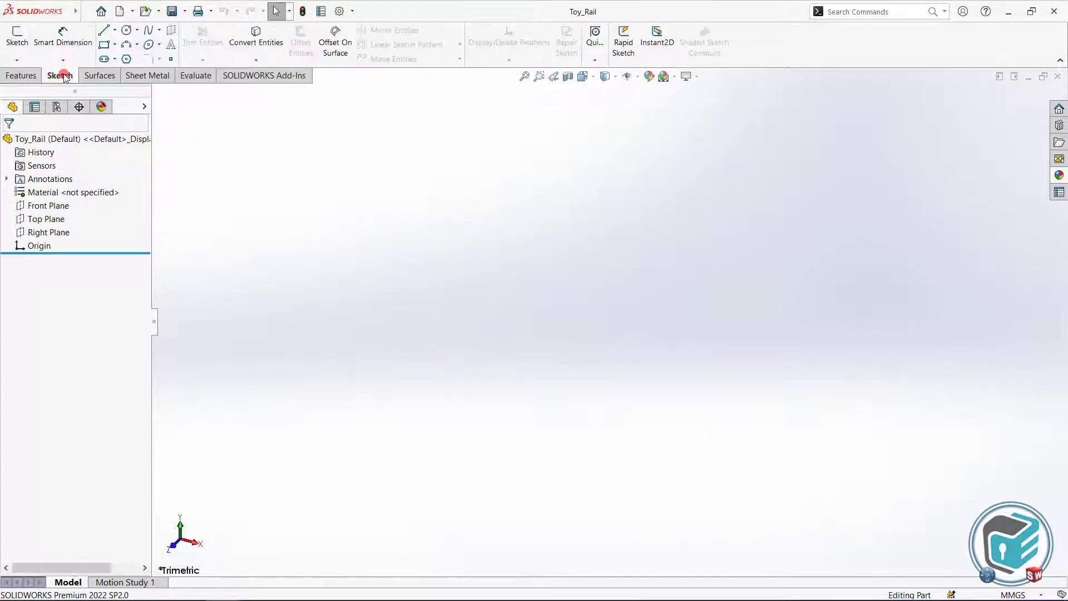
click(22, 60)
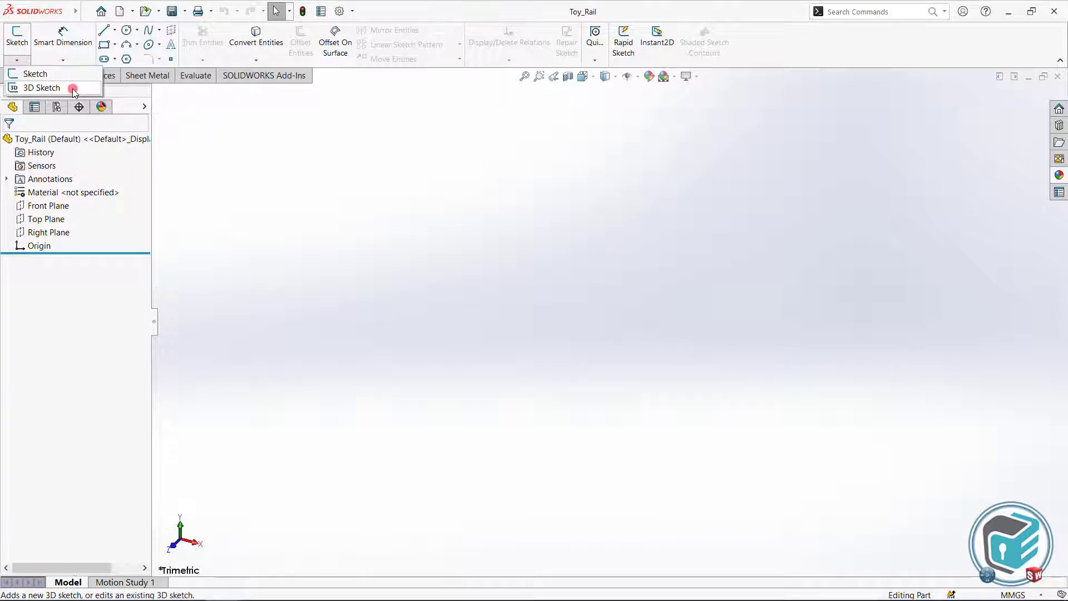
click(75, 89)
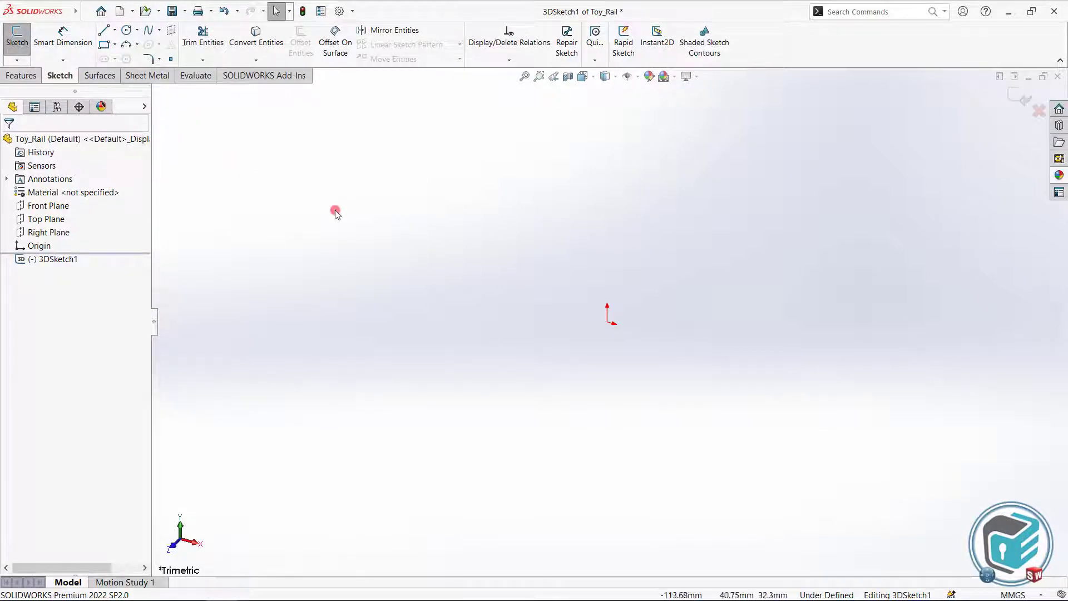
click(104, 32)
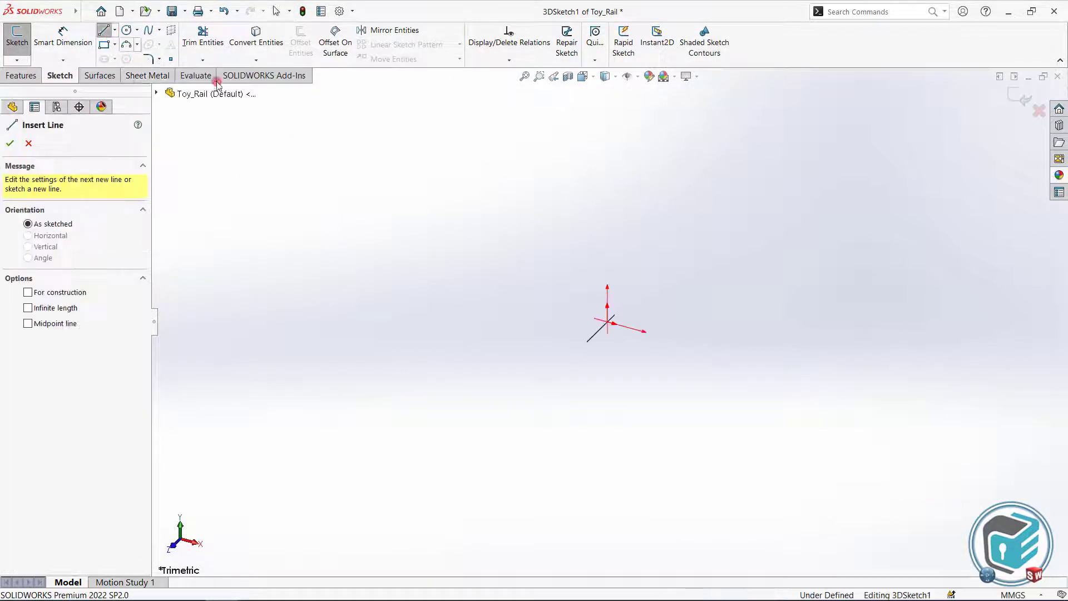
click(608, 323)
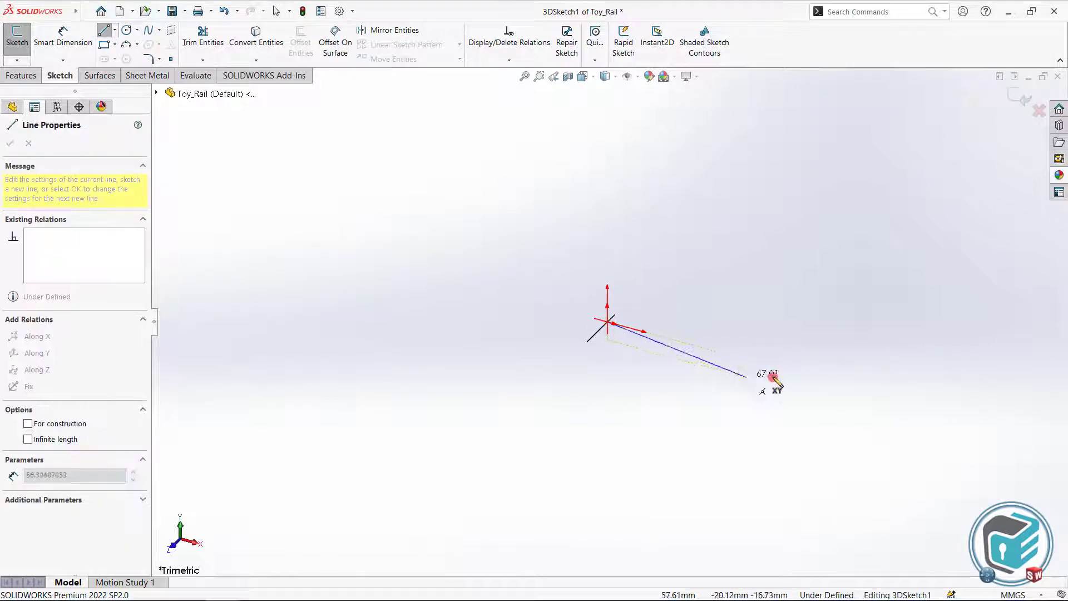
click(794, 372)
right_click(818, 301)
click(840, 304)
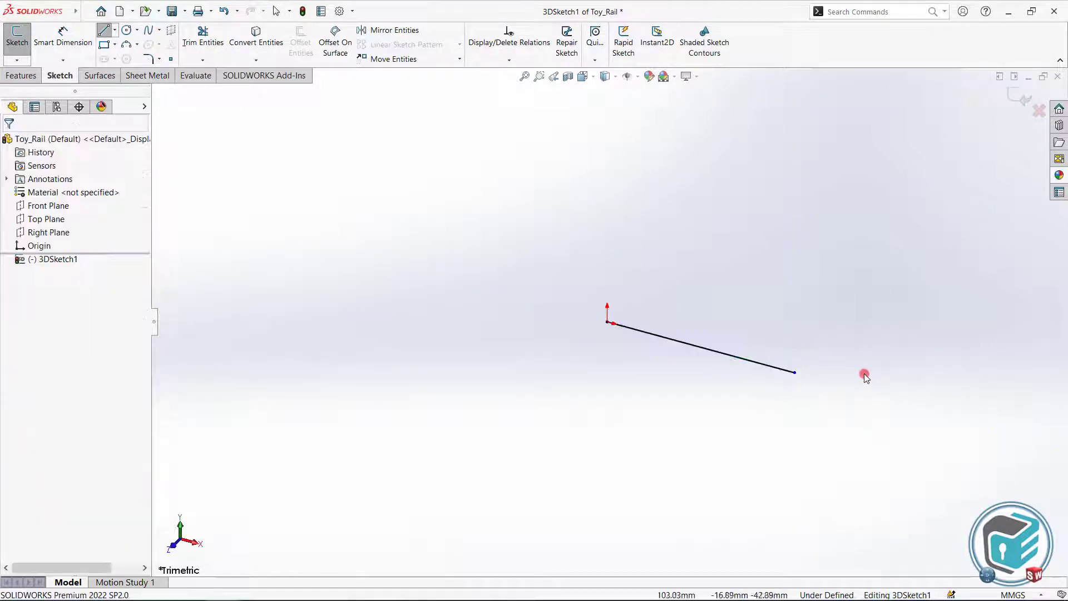
Dimension the line's length and set it to 830 mm.
scroll(866, 374, down, 4)
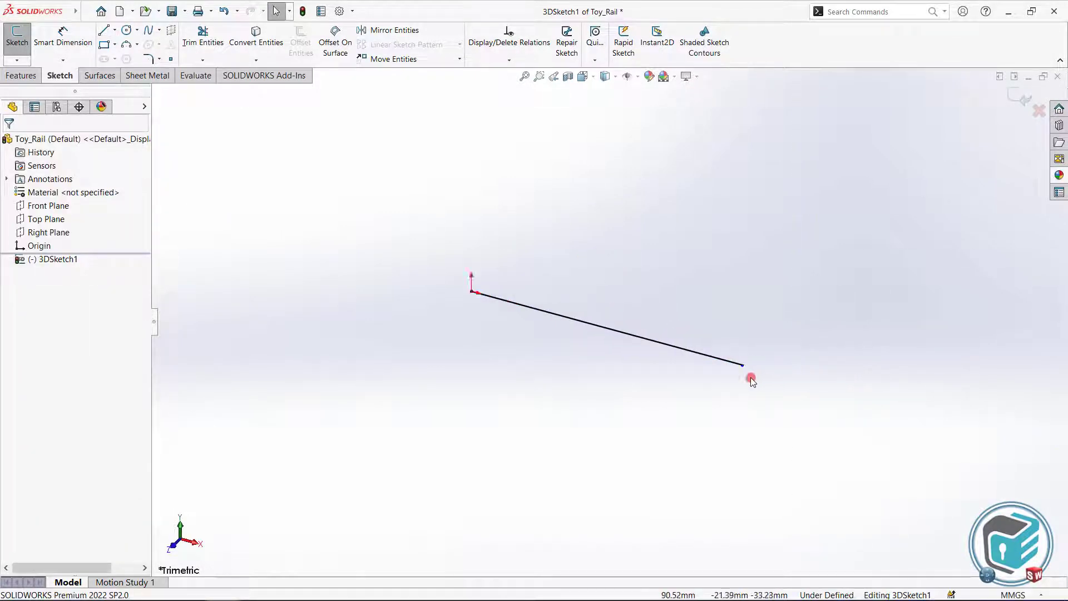
click(66, 36)
click(463, 281)
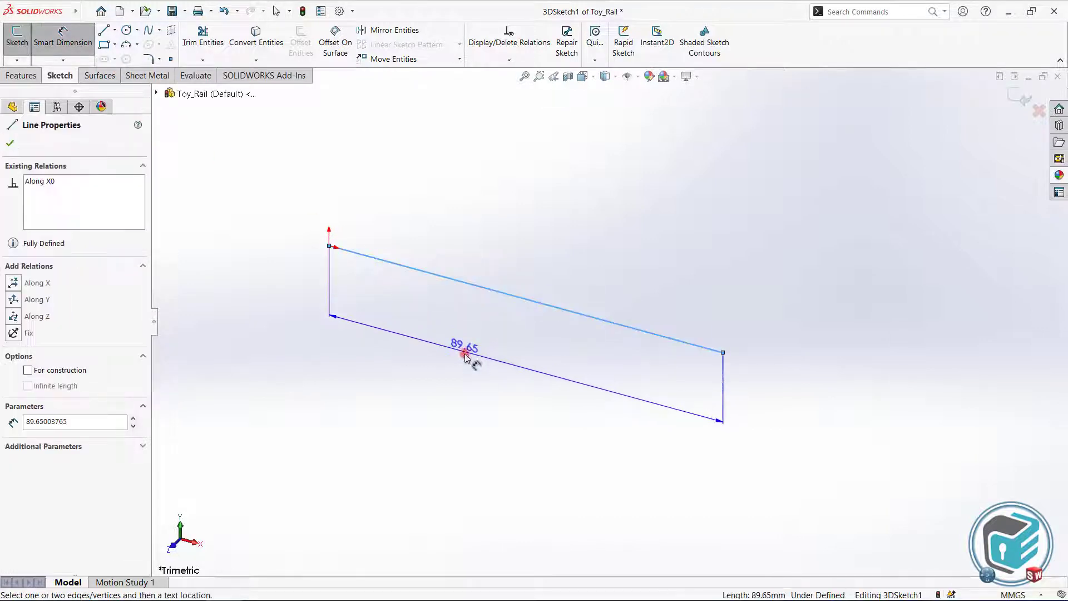
click(454, 430)
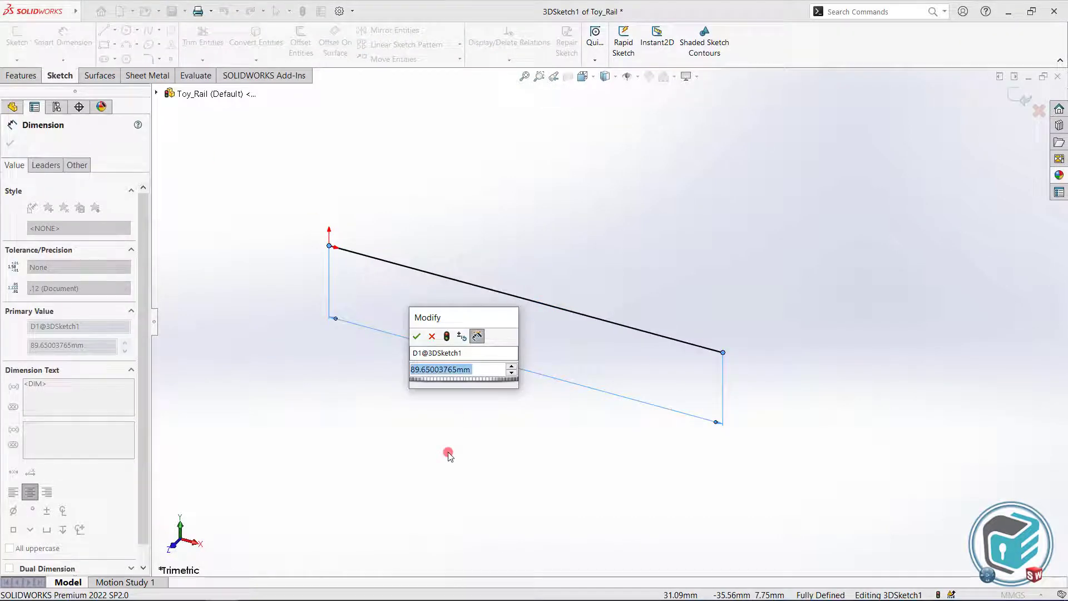
text(83)
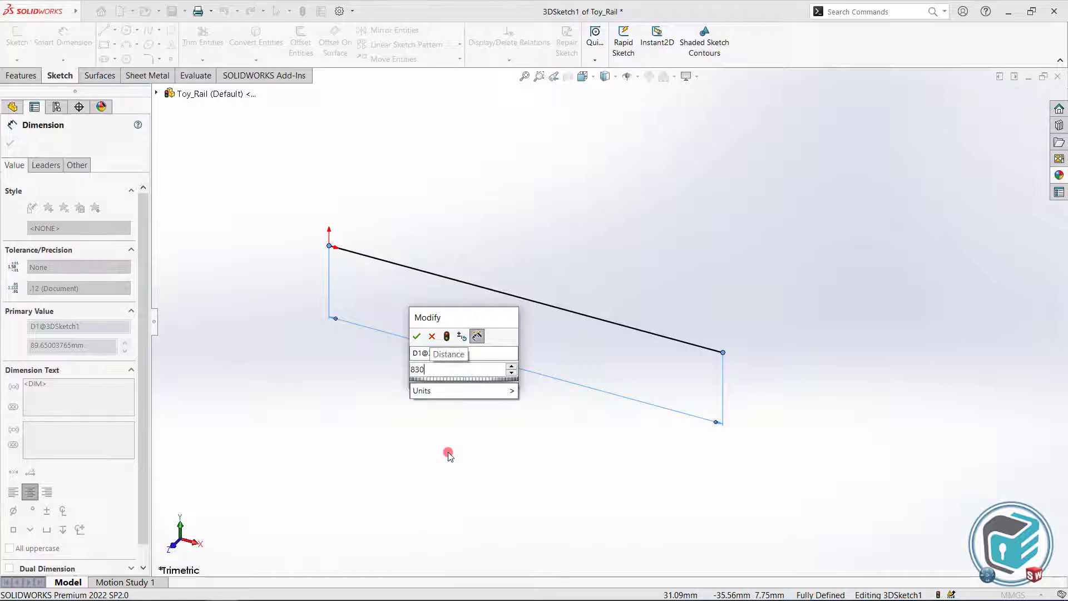
text(0)
key(Return)
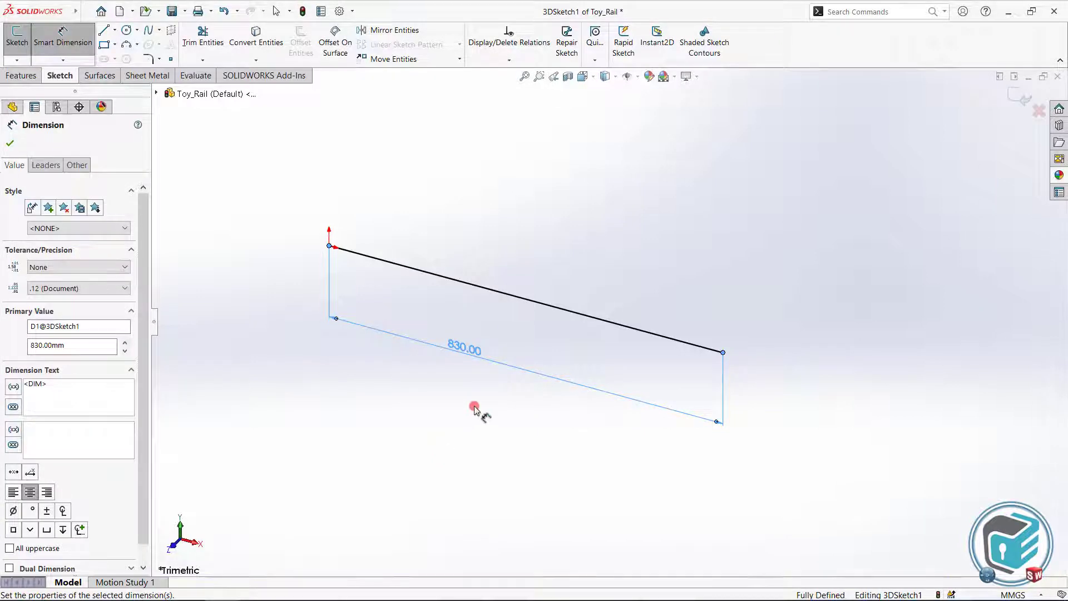
right_click(474, 405)
click(507, 442)
Start a spline at the origin, placing its second point in the XY plane at about X -1644 mm and its third in the YZ plane.
scroll(612, 310, up, 5)
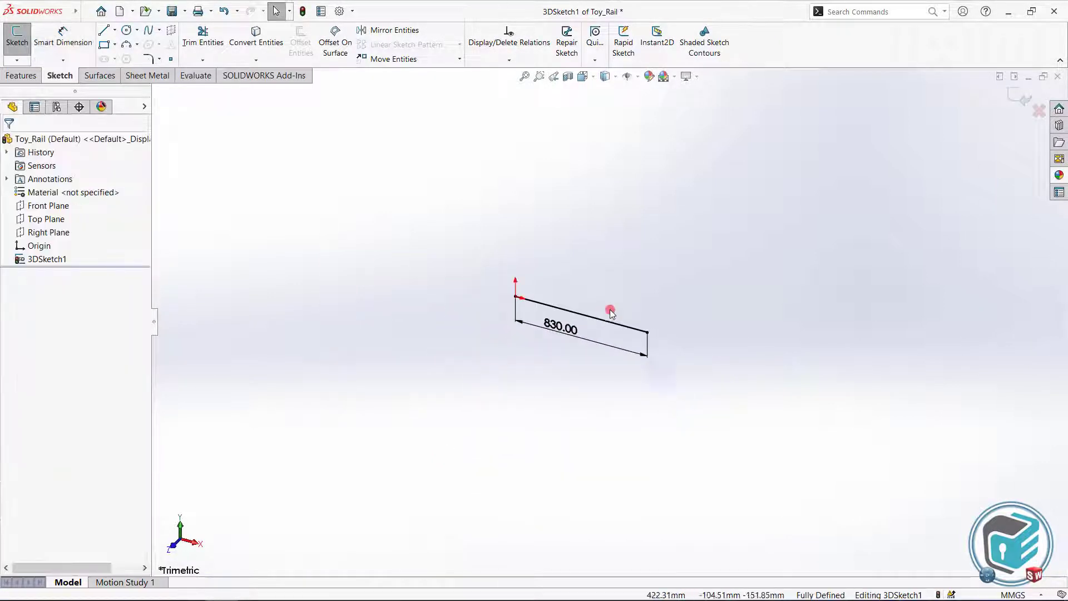
scroll(612, 292, down, 2)
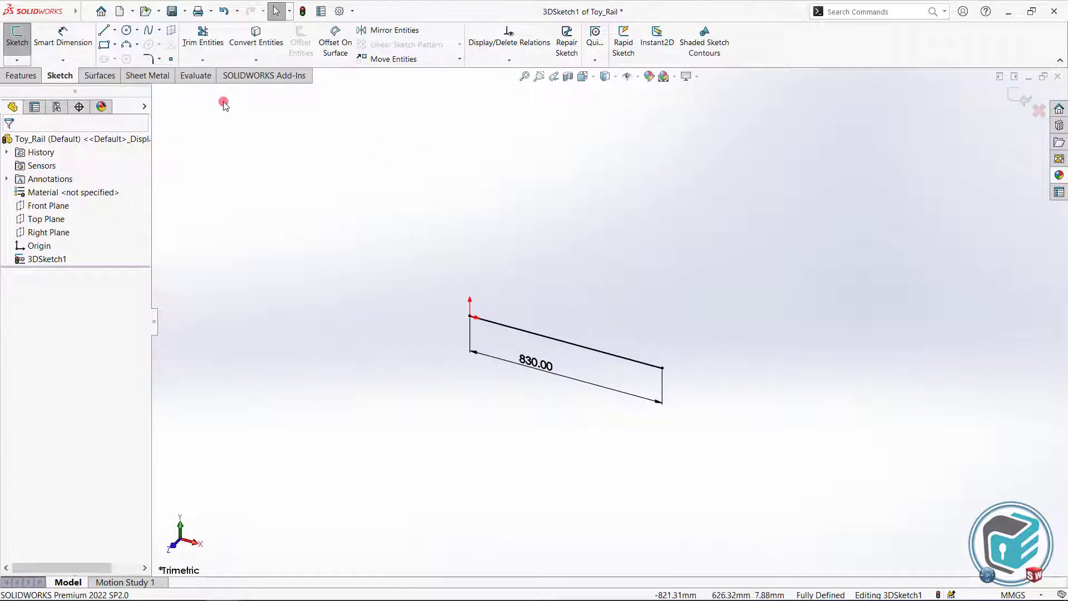
click(150, 31)
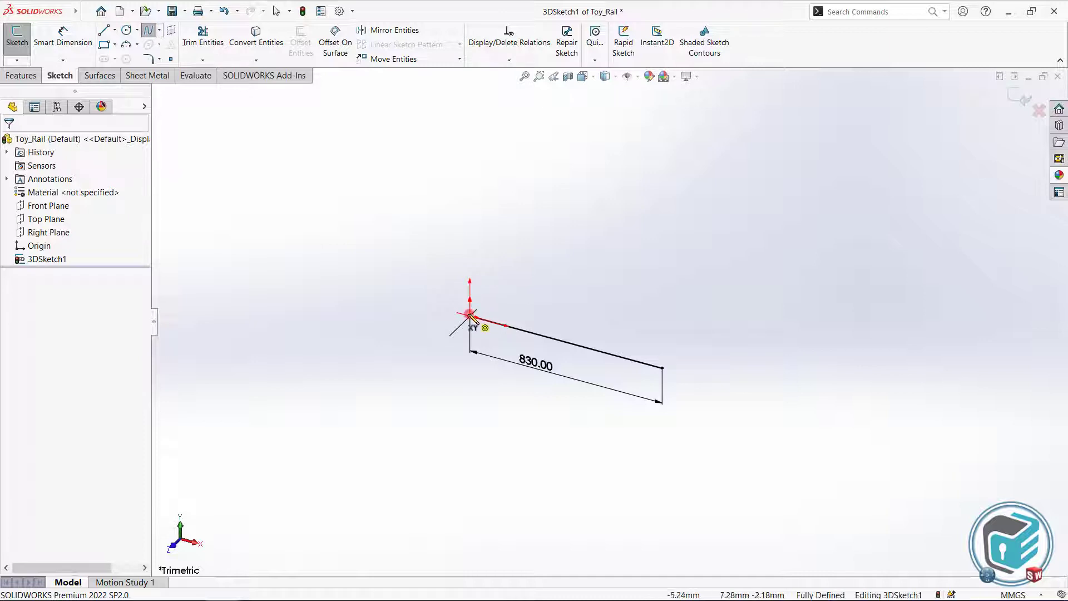
click(419, 302)
scroll(445, 302, down, 2)
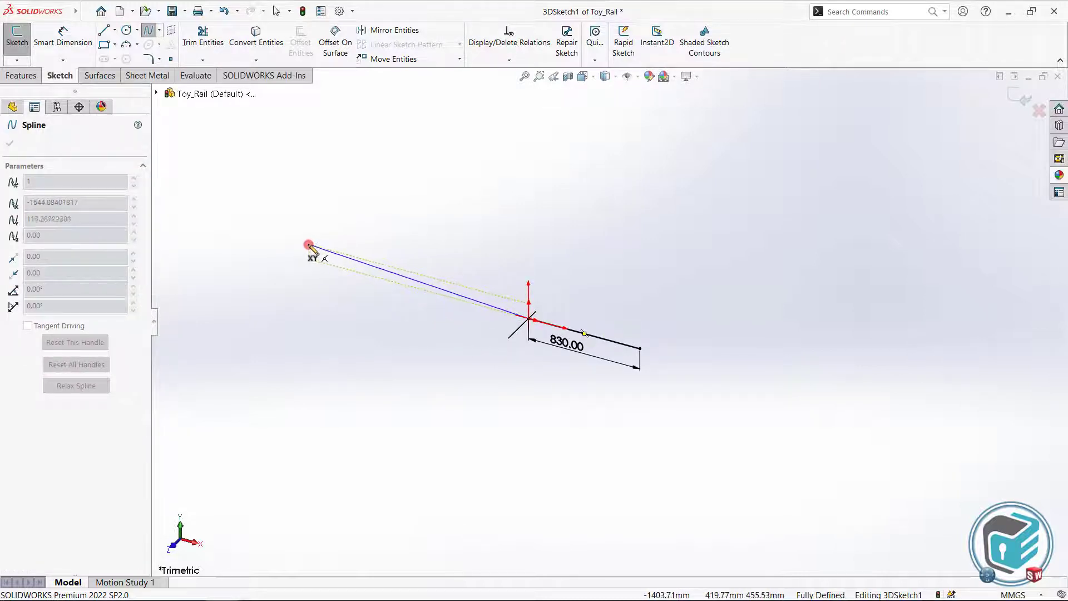
click(309, 244)
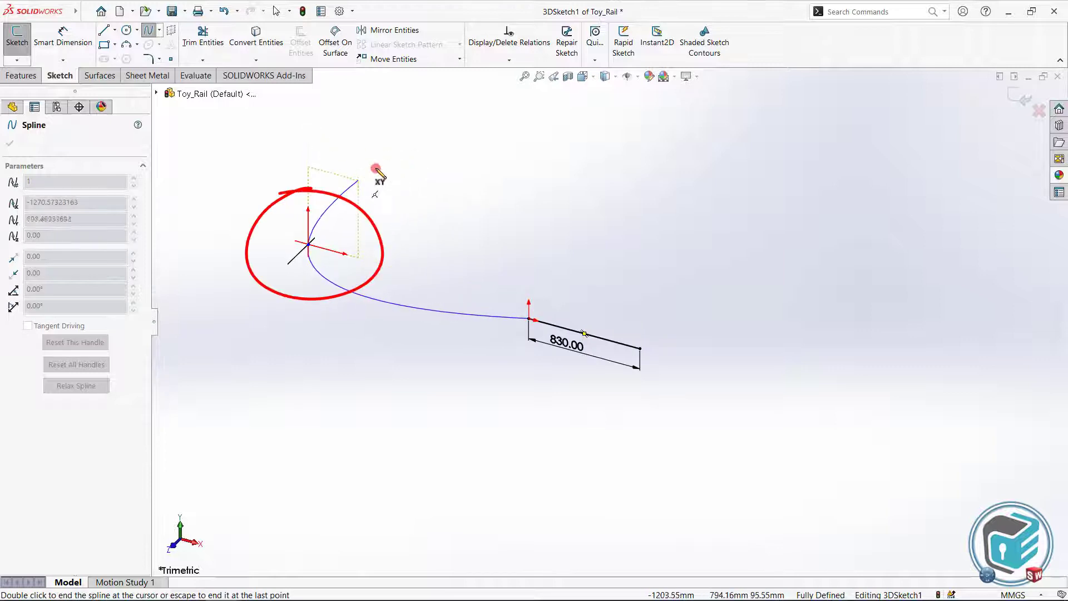
key(Tab)
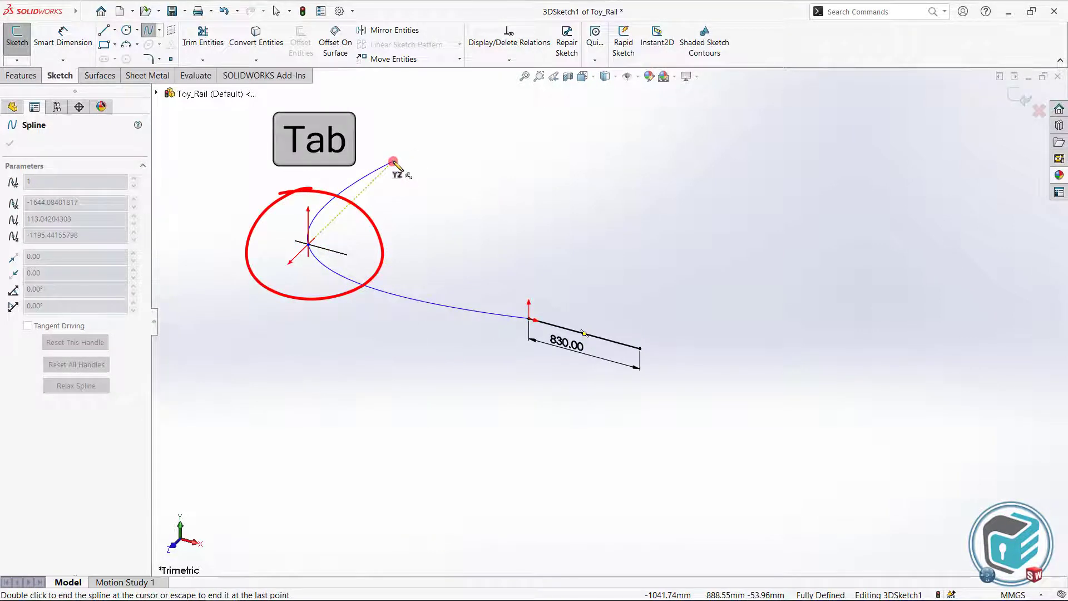
scroll(408, 156, up, 2)
scroll(445, 160, down, 1)
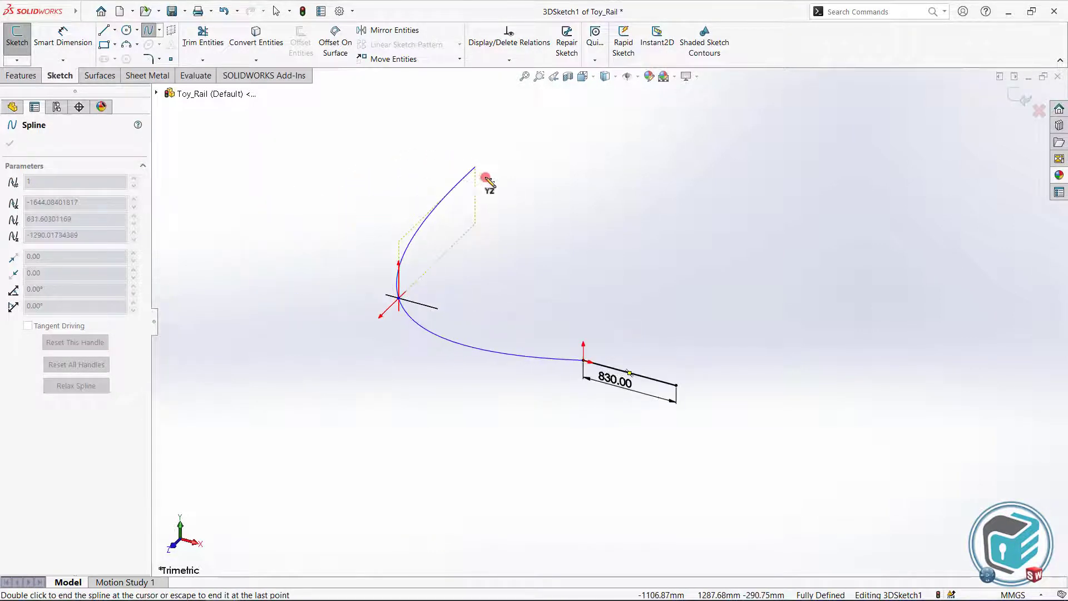
click(488, 183)
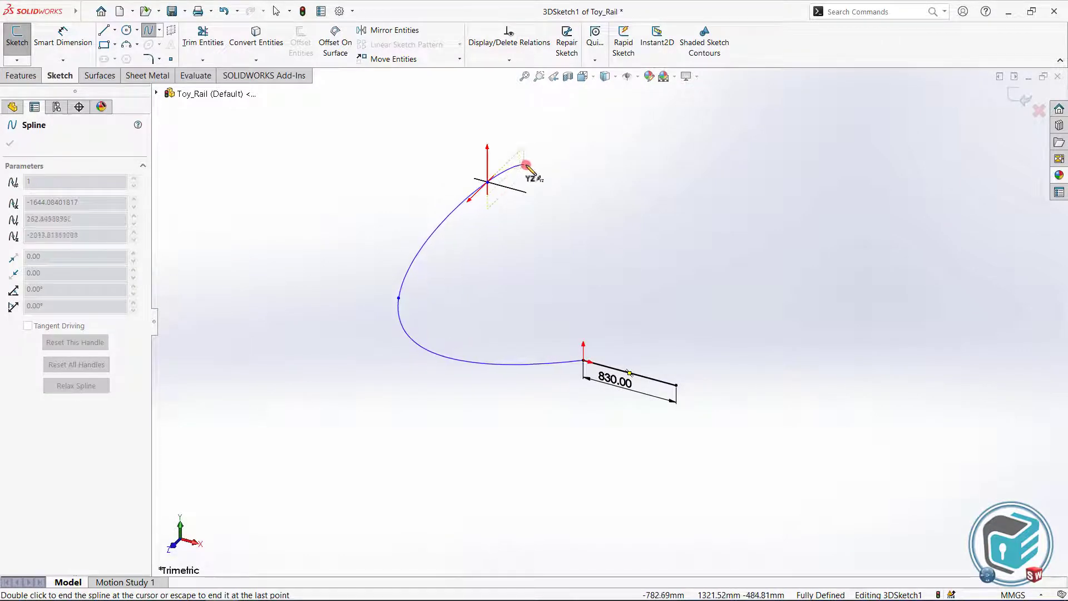
Continue the spline in the ZX plane with three points running along the back of the loop to its far end.
key(Tab)
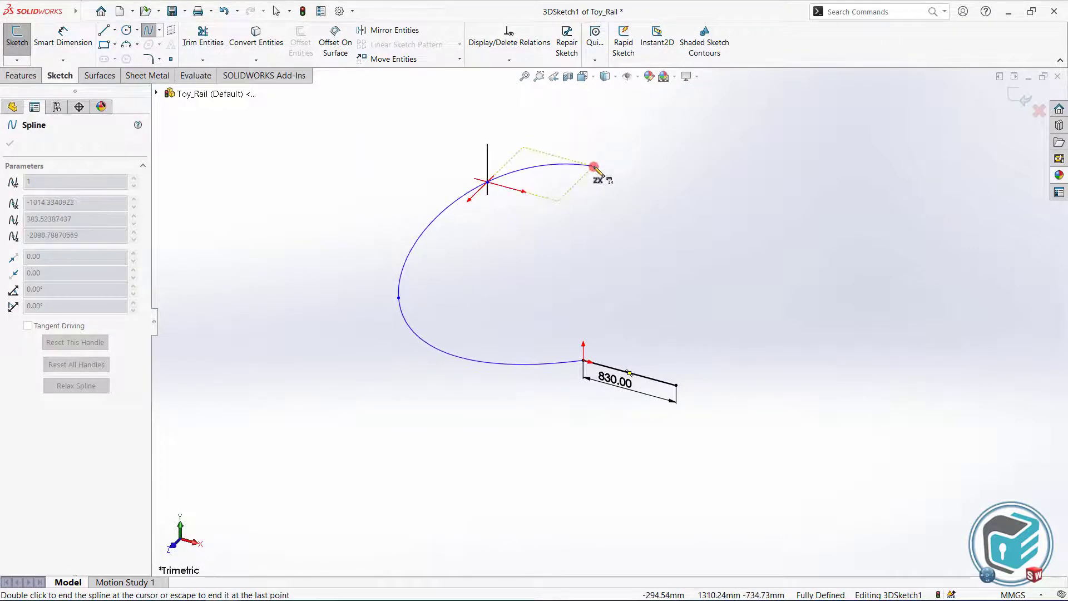
click(595, 166)
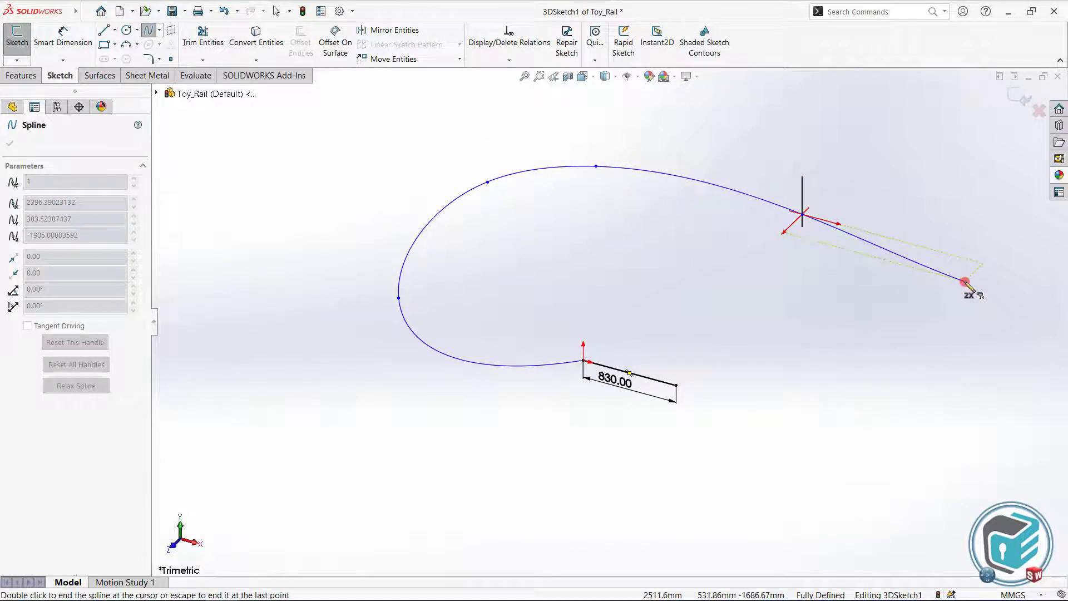
ctrl+middle_drag(965, 282, 804, 256)
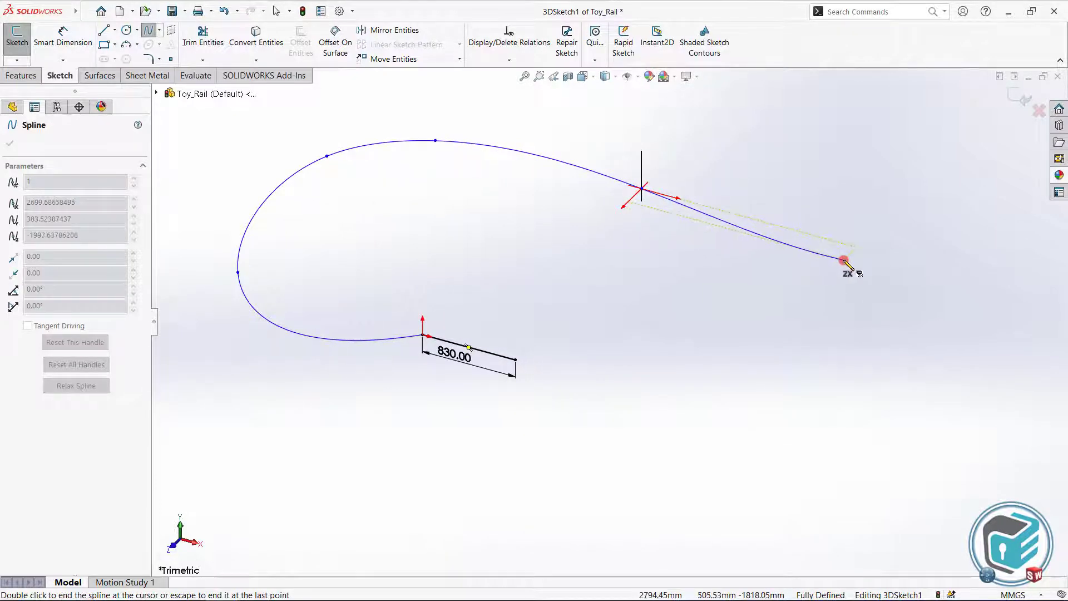
click(844, 257)
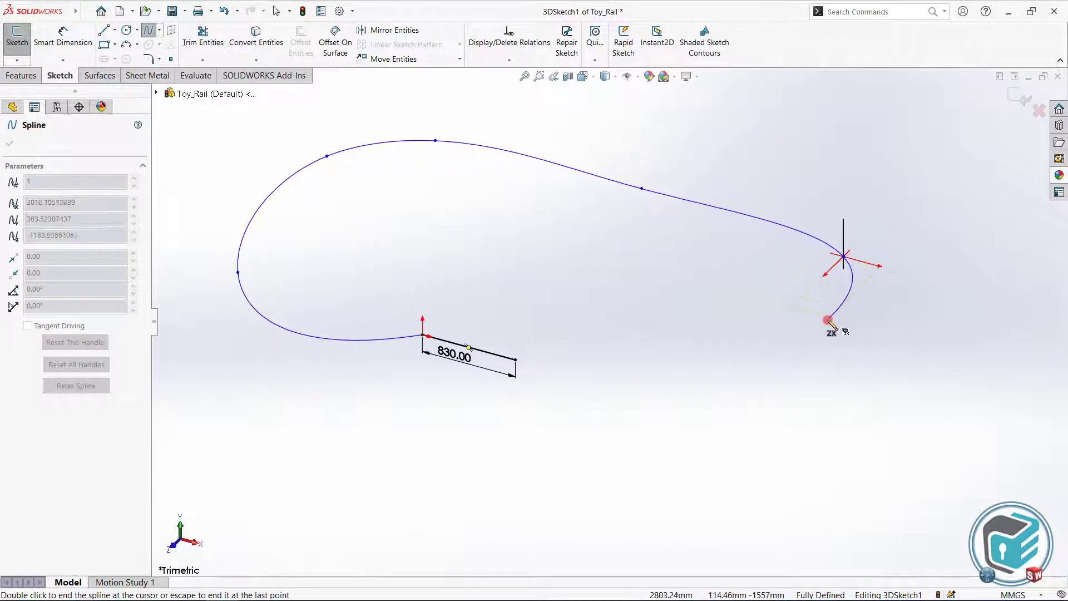
Bring the spline around the far end, using the YZ and ZX planes, and finish it at the line's free endpoint.
key(Tab)
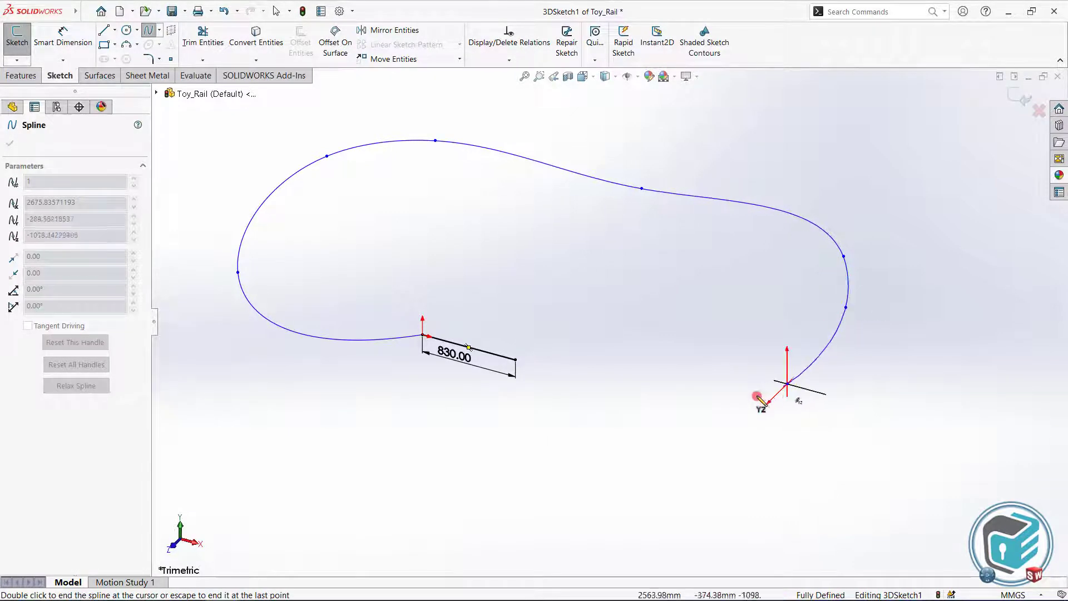
key(Tab)
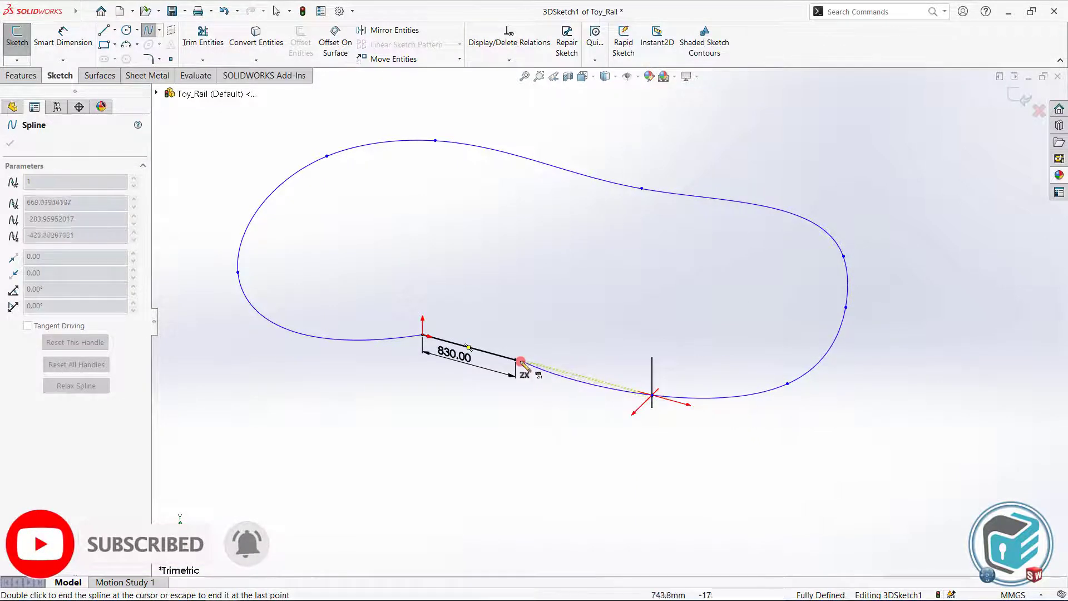
right_click(557, 290)
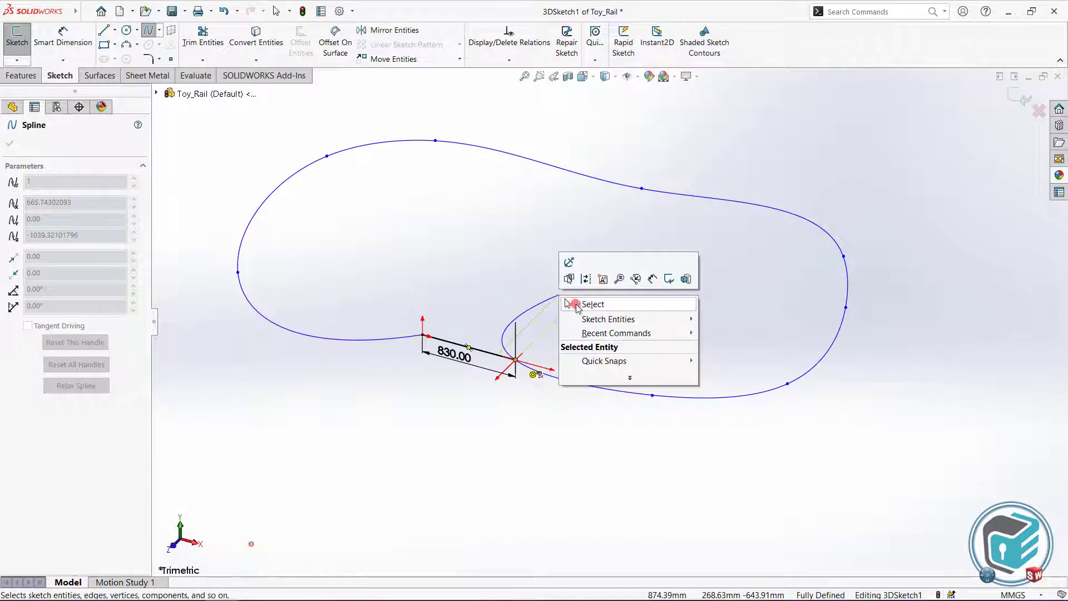
click(576, 304)
Make the spline tangent to the 830 mm line at the line's free endpoint.
click(535, 368)
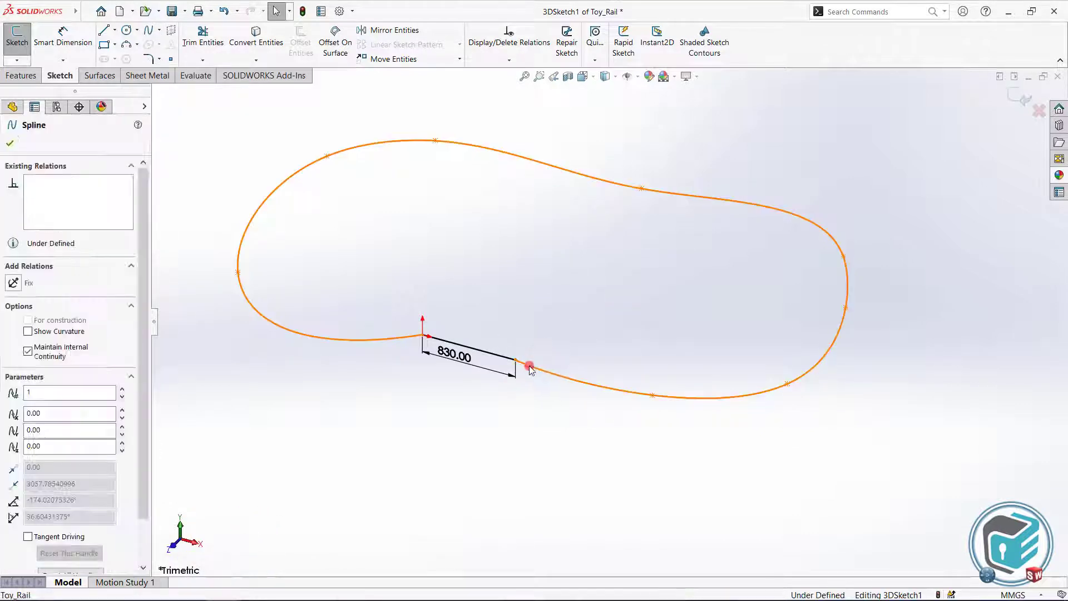
ctrl+click(492, 356)
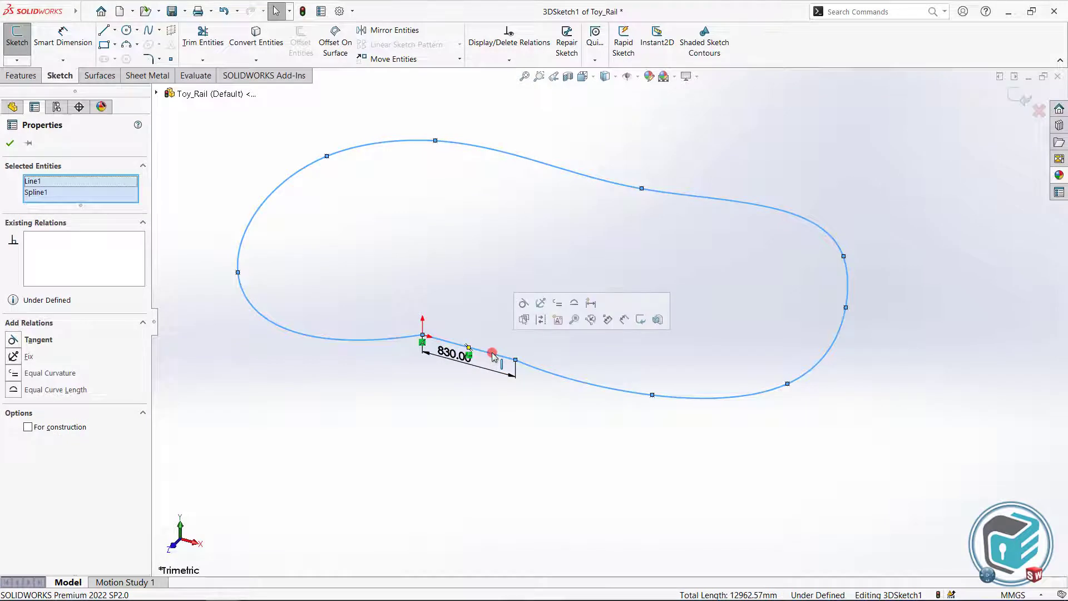
click(523, 303)
click(450, 331)
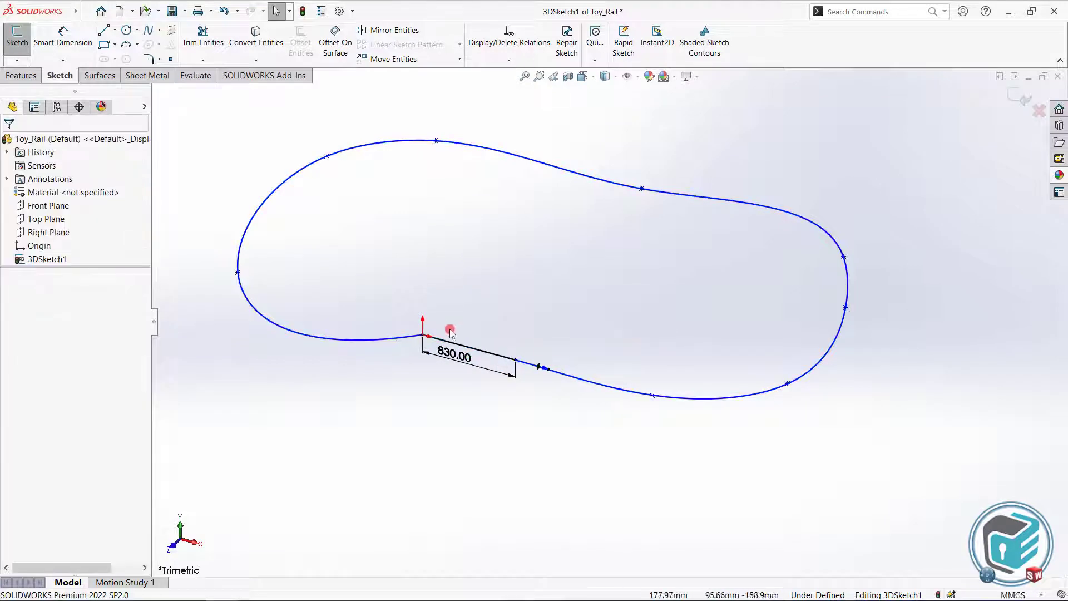
Add a second tangent relation between the line and the spline's other end at the origin.
click(410, 349)
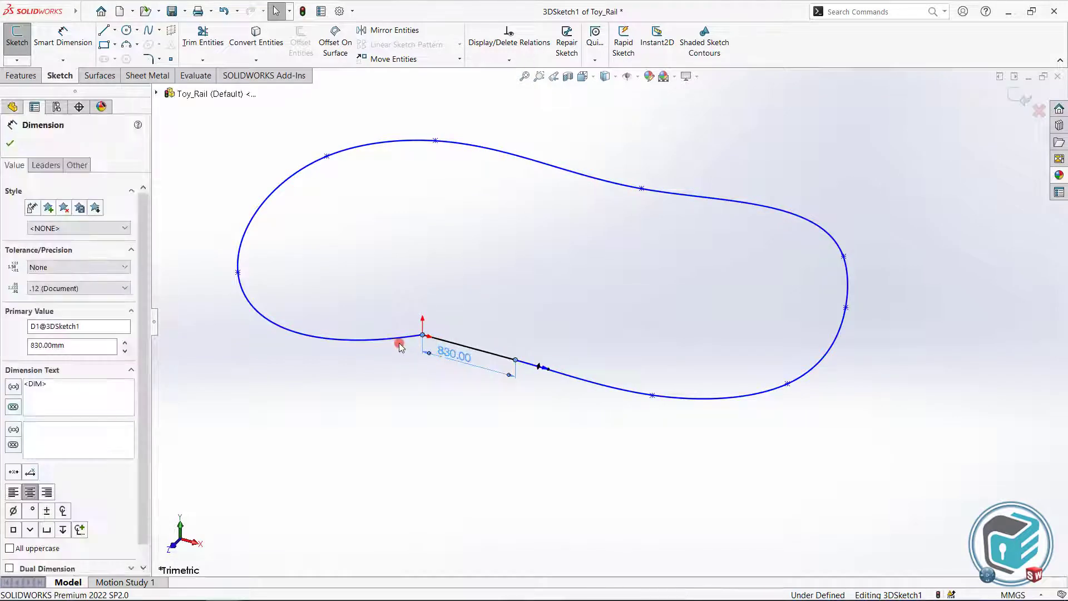
click(432, 329)
scroll(425, 333, up, 4)
click(512, 340)
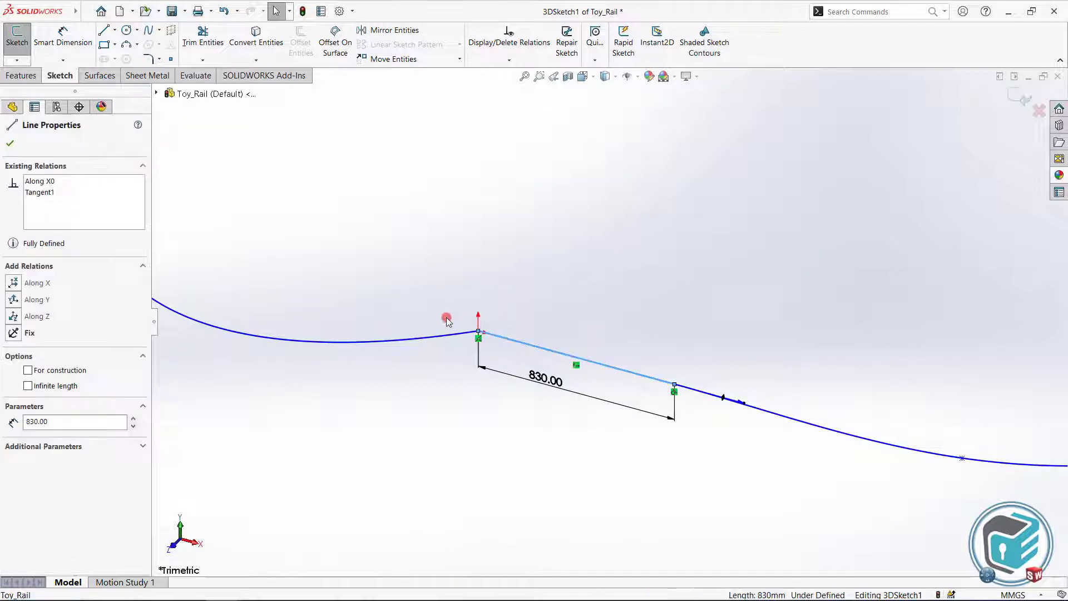
ctrl+click(447, 335)
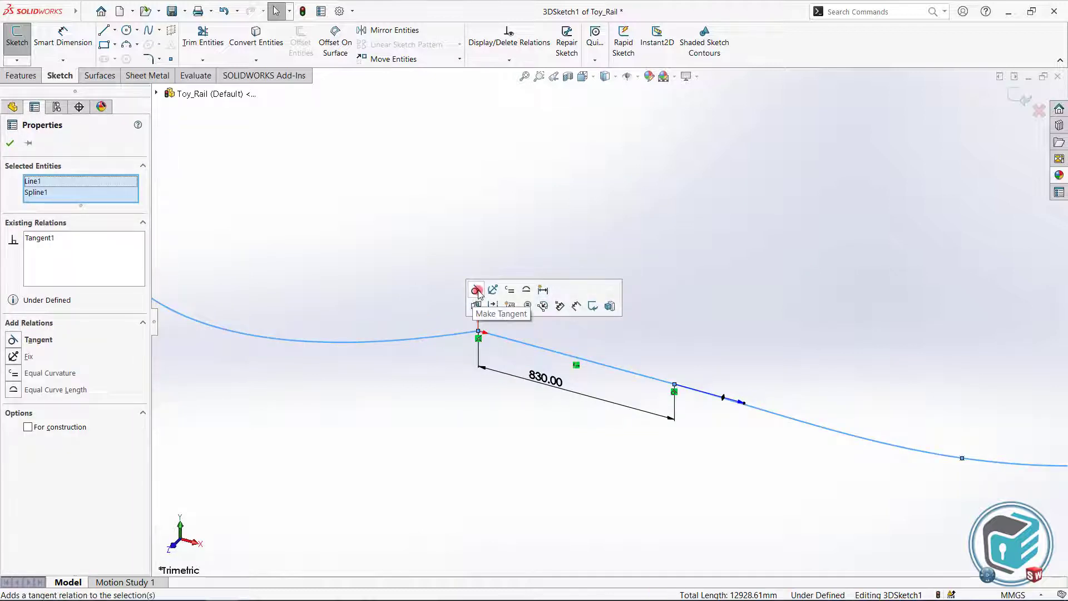
click(475, 290)
key(Escape)
Reshape the loop by moving spline points, placing the third one at about X -1646, Y 480, Z -1362 mm.
scroll(749, 363, down, 4)
mouse_move(749, 363)
middle_down()
mouse_move(746, 296)
mouse_move(726, 336)
mouse_move(717, 291)
mouse_move(656, 257)
mouse_move(639, 261)
mouse_move(663, 286)
middle_up()
mouse_move(689, 286)
mouse_down()
mouse_move(734, 307)
mouse_move(738, 324)
mouse_up()
click(660, 310)
mouse_move(632, 332)
middle_down()
mouse_move(620, 329)
mouse_move(619, 351)
mouse_move(625, 339)
mouse_move(631, 353)
mouse_move(621, 278)
middle_up()
drag(619, 255, 602, 243)
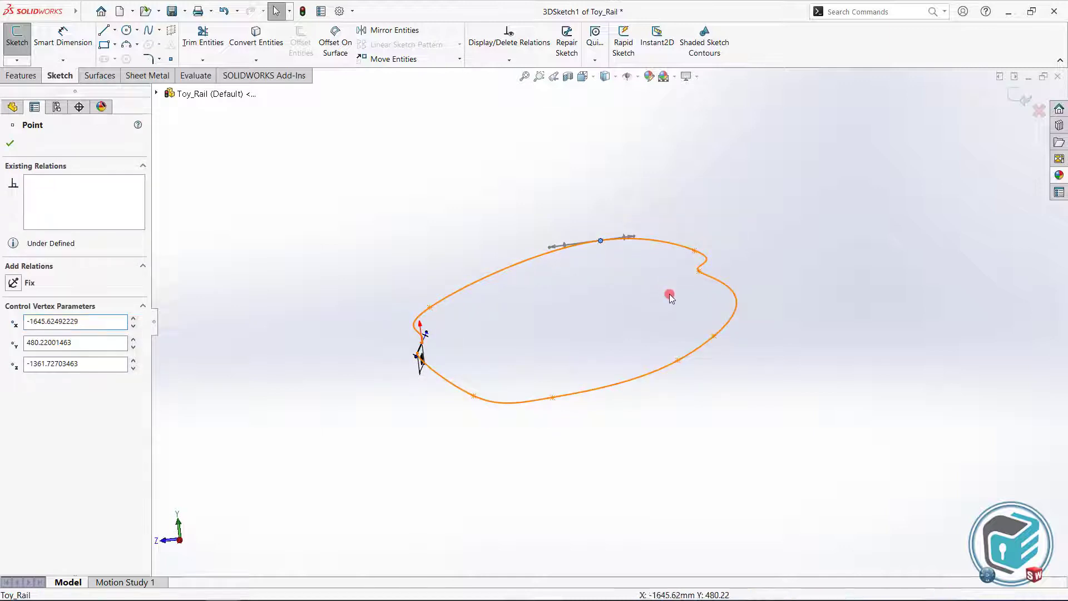
Pull the sixth spline point outward and move the fifth to about X 759, Y 348, Z -2389 mm.
mouse_move(669, 295)
middle_down()
mouse_move(670, 305)
mouse_move(660, 292)
middle_up()
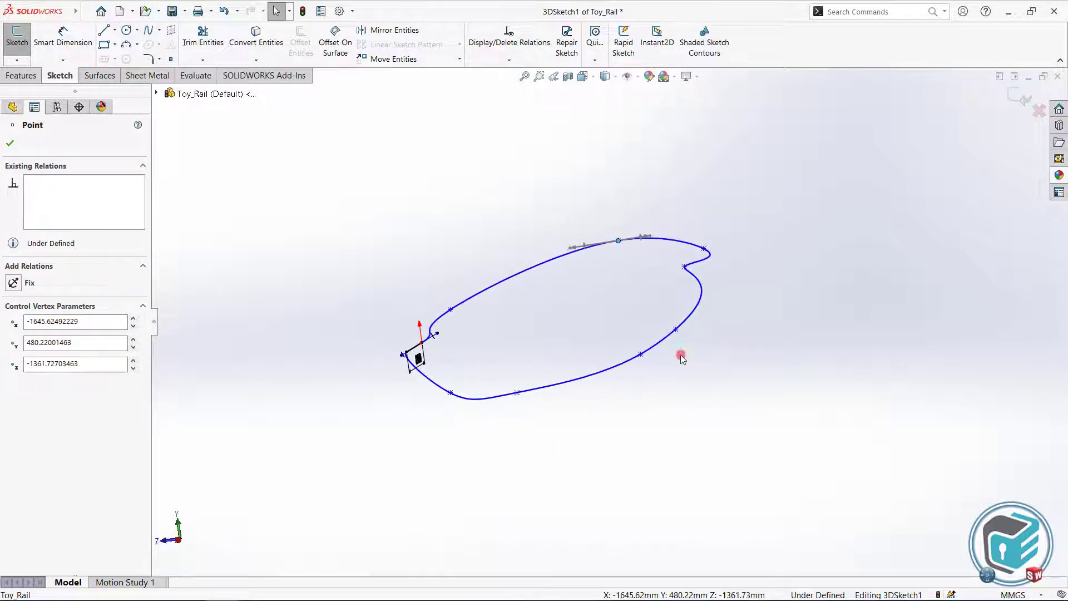
click(684, 322)
drag(675, 329, 689, 318)
drag(684, 267, 707, 269)
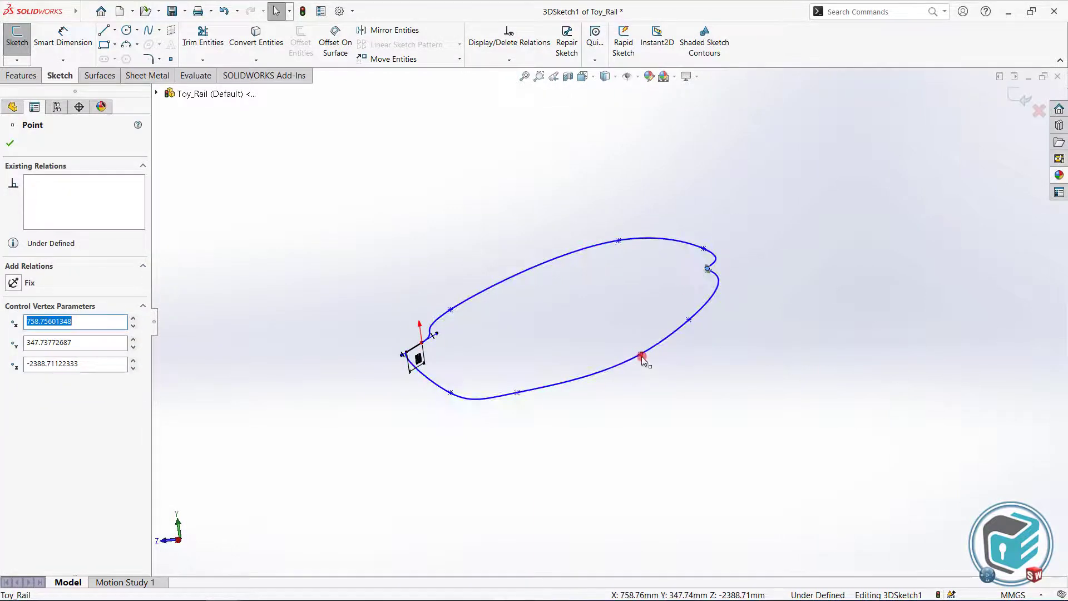
Lower the seventh spline point to about X 2685, Y -273, Z -2099 mm and the eighth to about X 2693, Y -450, Z -1056 mm.
drag(643, 364, 645, 375)
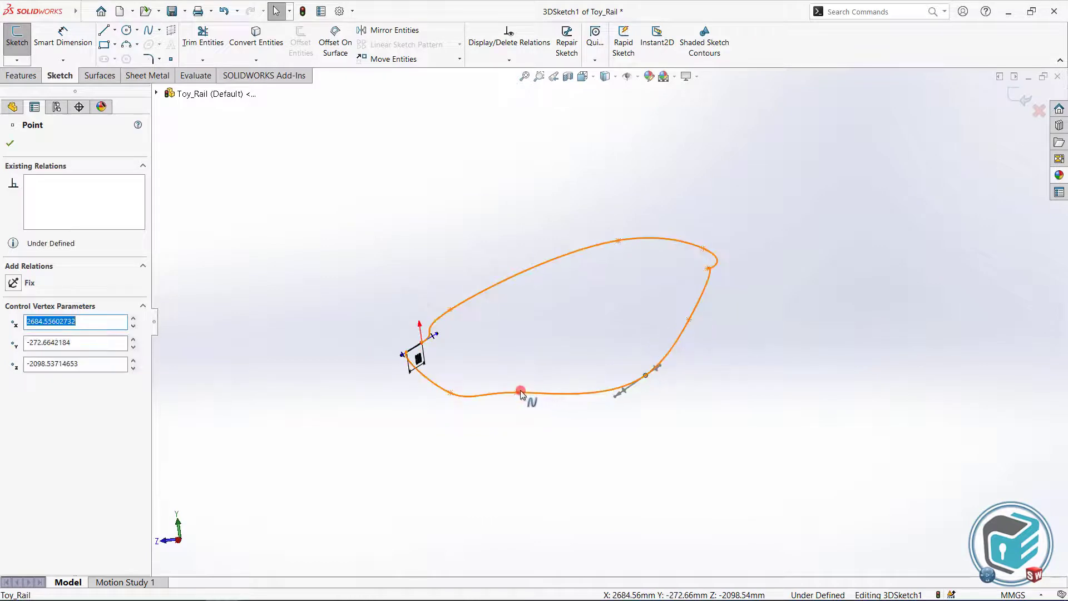
drag(517, 393, 512, 414)
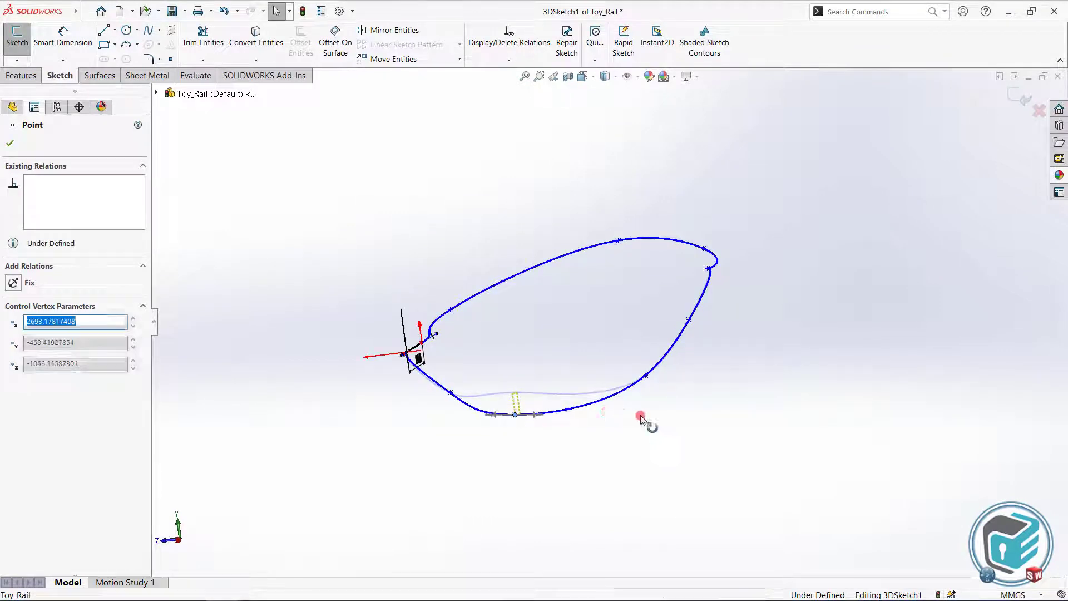
Move the fifth spline point on the loop's far side to about X 594, Y 348, Z -2556 mm.
mouse_move(644, 419)
middle_down()
mouse_move(591, 410)
mouse_move(632, 395)
mouse_move(682, 432)
mouse_move(670, 455)
mouse_move(679, 388)
mouse_move(603, 341)
mouse_move(675, 247)
middle_up()
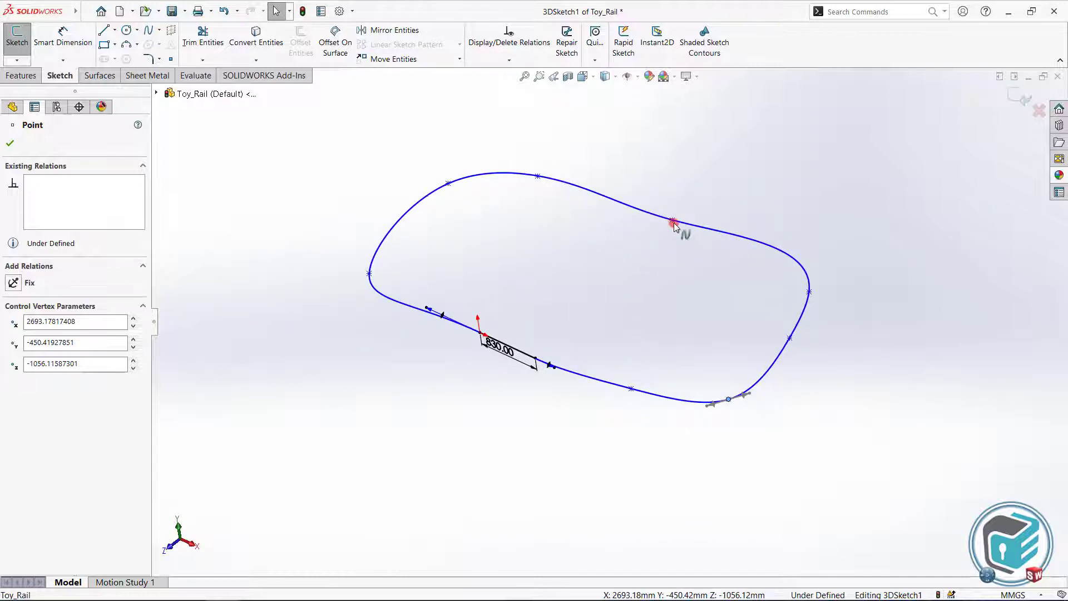
drag(671, 222, 665, 212)
middle_drag(684, 355, 673, 322)
click(702, 405)
drag(645, 292, 660, 302)
mouse_move(632, 279)
middle_down()
mouse_move(615, 281)
mouse_move(648, 279)
middle_up()
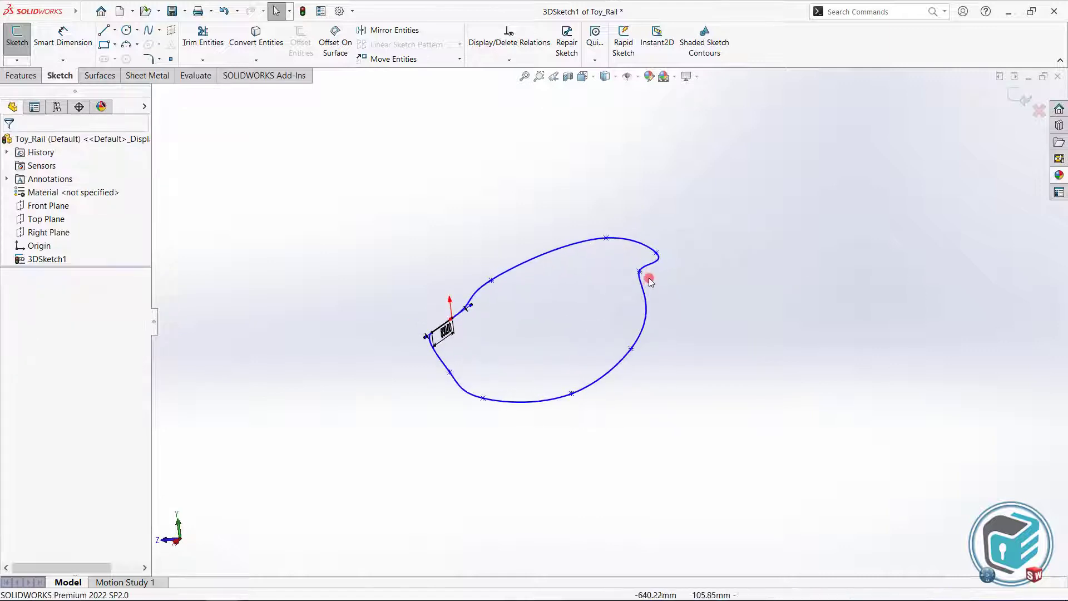
drag(649, 278, 657, 284)
Move the spline point nearest the line's free end to about X 1912, Y -110, Z -310 mm.
middle_drag(657, 284, 494, 367)
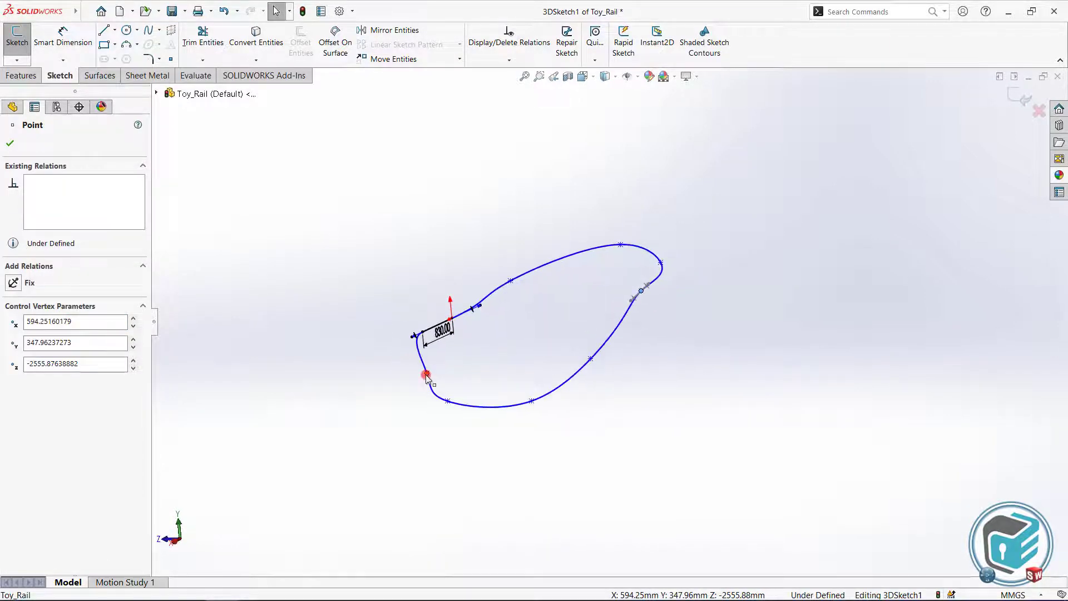
drag(426, 375, 413, 375)
middle_drag(413, 375, 539, 448)
scroll(562, 384, down, 3)
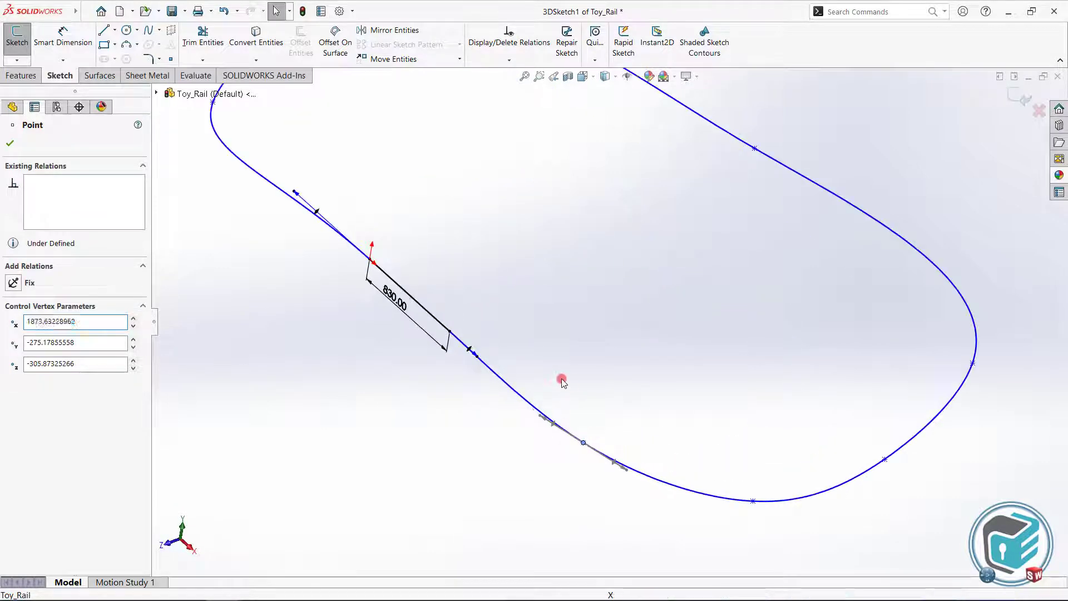
click(562, 381)
middle_drag(524, 369, 737, 353)
click(723, 359)
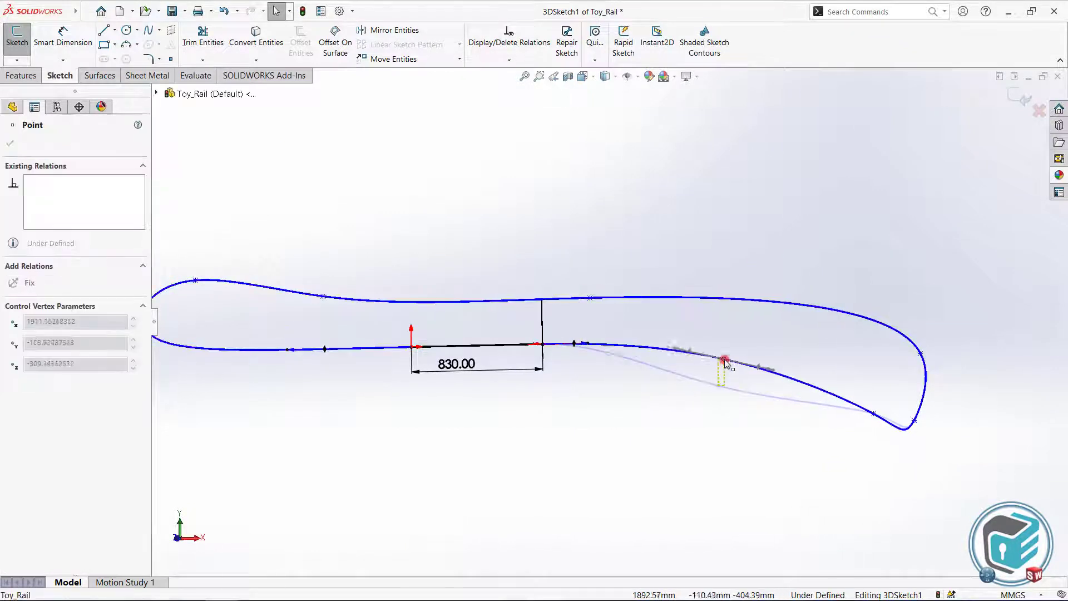
click(825, 456)
Pull the low spline points at the loop's +X end inward and upward.
drag(914, 420, 867, 403)
click(885, 426)
click(772, 434)
Move the third spline point to about X -1629, Y 544, Z -1279 mm and raise the second point slightly.
mouse_move(773, 434)
middle_down()
mouse_move(730, 414)
mouse_move(625, 412)
mouse_move(689, 410)
mouse_move(739, 443)
mouse_move(736, 417)
mouse_move(665, 417)
mouse_move(654, 438)
middle_up()
drag(671, 275, 668, 264)
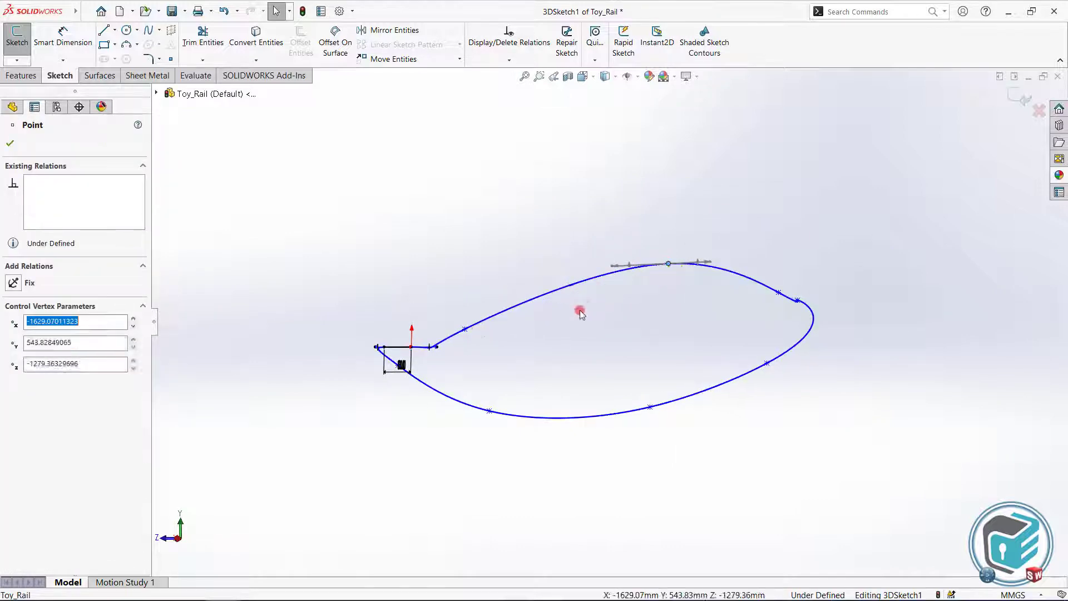
click(580, 310)
drag(465, 329, 468, 317)
click(489, 347)
mouse_move(492, 351)
middle_down()
mouse_move(636, 437)
mouse_move(698, 503)
mouse_move(586, 336)
middle_up()
scroll(636, 437, up, 2)
scroll(587, 336, up, 2)
scroll(492, 295, down, 2)
Pull the fifth spline point inward to about X 549, Y 222, Z -2317 mm.
middle_drag(492, 295, 570, 389)
scroll(692, 273, up, 3)
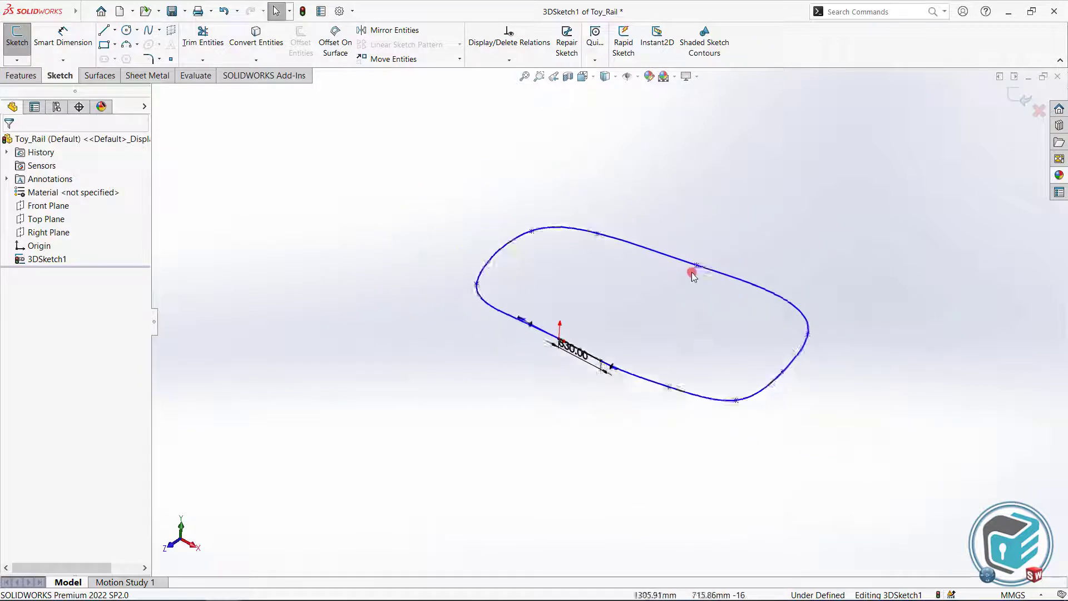
scroll(692, 273, down, 3)
drag(689, 245, 667, 260)
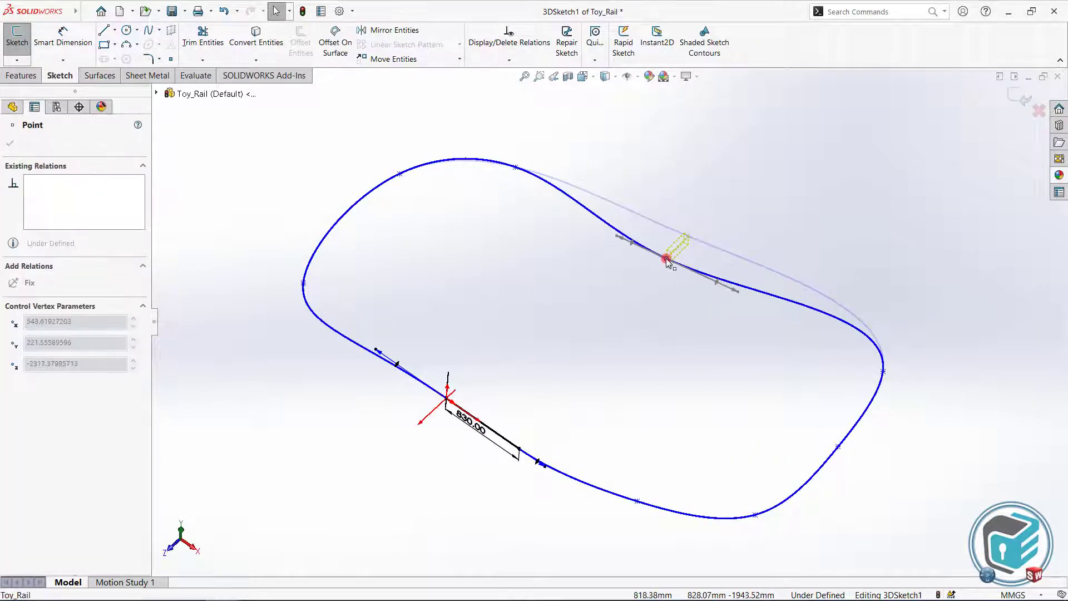
click(648, 357)
Raise the fourth spline point slightly and move the sixth to about X 2641, Y 19, Z -2730 mm.
mouse_move(648, 358)
middle_down()
mouse_move(658, 310)
mouse_move(569, 214)
middle_up()
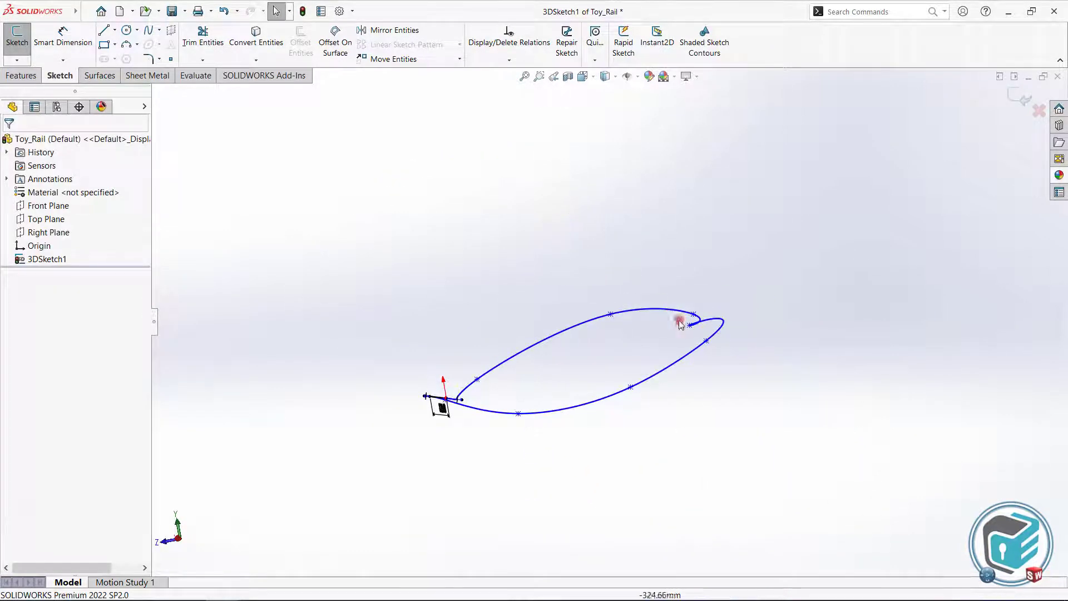
drag(692, 316, 694, 312)
click(727, 362)
mouse_move(727, 362)
middle_down()
mouse_move(722, 402)
mouse_move(705, 367)
middle_up()
click(688, 347)
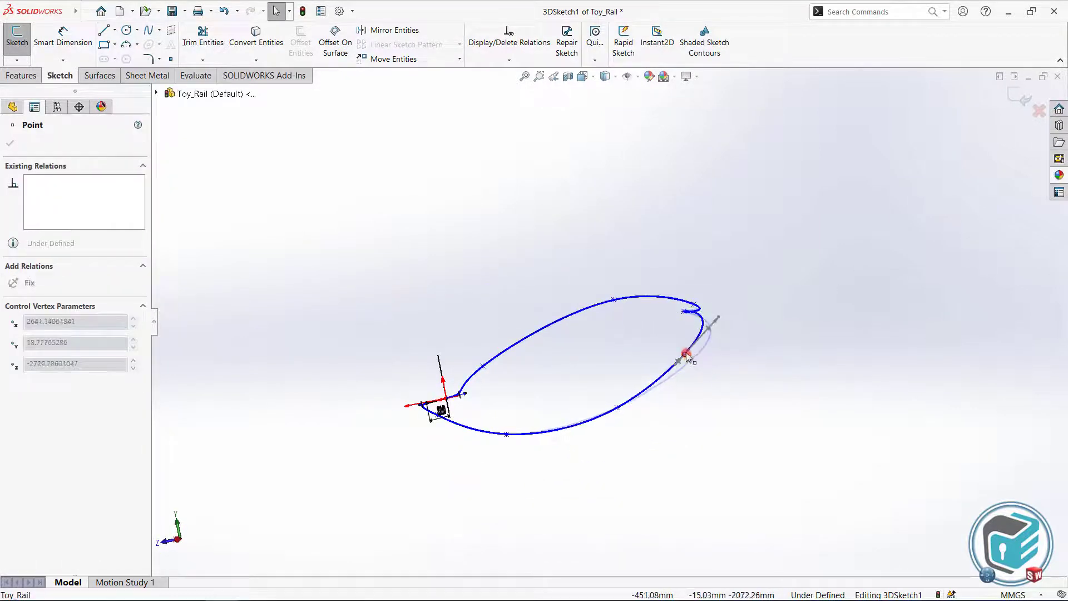
Adjust the tangency handle at the sixth spline point and pull the sixth and seventh points inward.
mouse_move(716, 327)
middle_down()
mouse_move(711, 317)
mouse_move(683, 350)
middle_up()
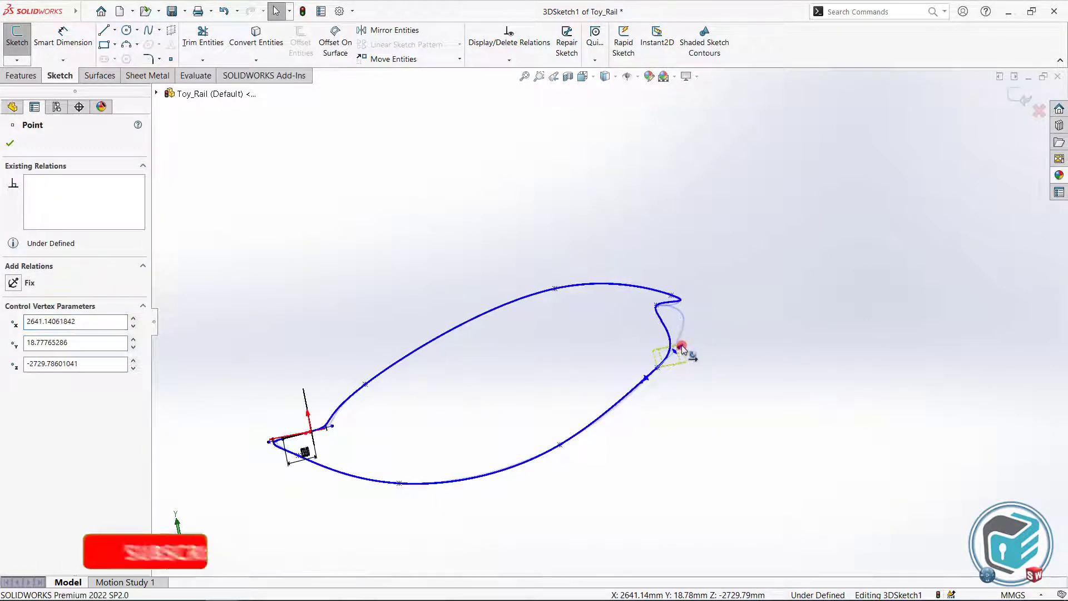
drag(682, 346, 683, 345)
middle_drag(693, 384, 722, 412)
drag(827, 376, 787, 383)
click(788, 452)
drag(782, 447, 765, 452)
click(769, 486)
Reposition the fifth spline point outward to smooth the dip on the loop's far side.
middle_drag(770, 486, 673, 389)
click(640, 248)
click(639, 352)
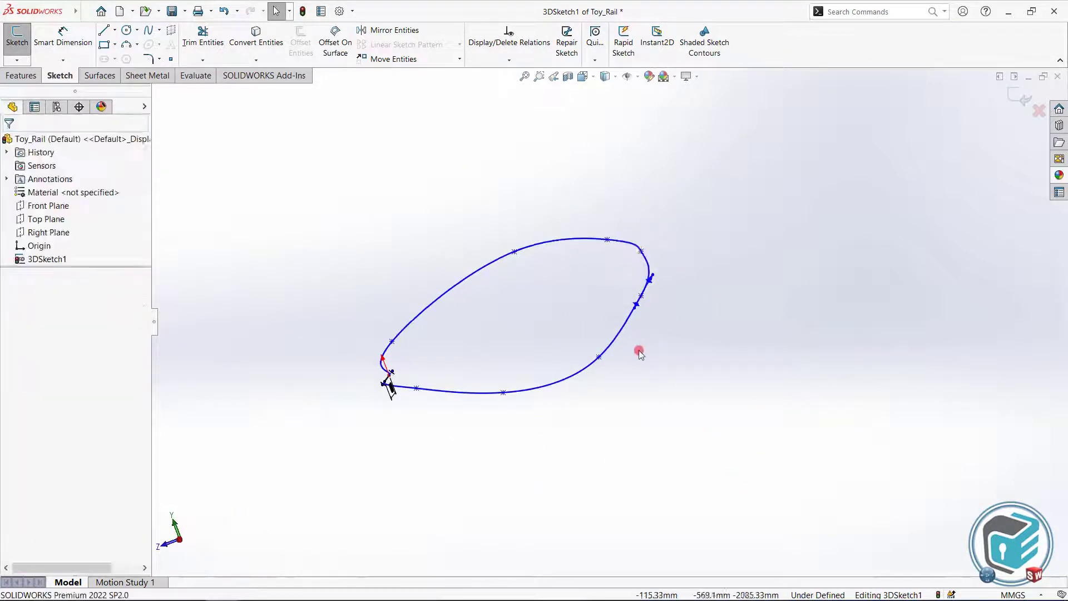
Pull the spline point nearest the line's free end outward and downward.
middle_drag(640, 353, 683, 385)
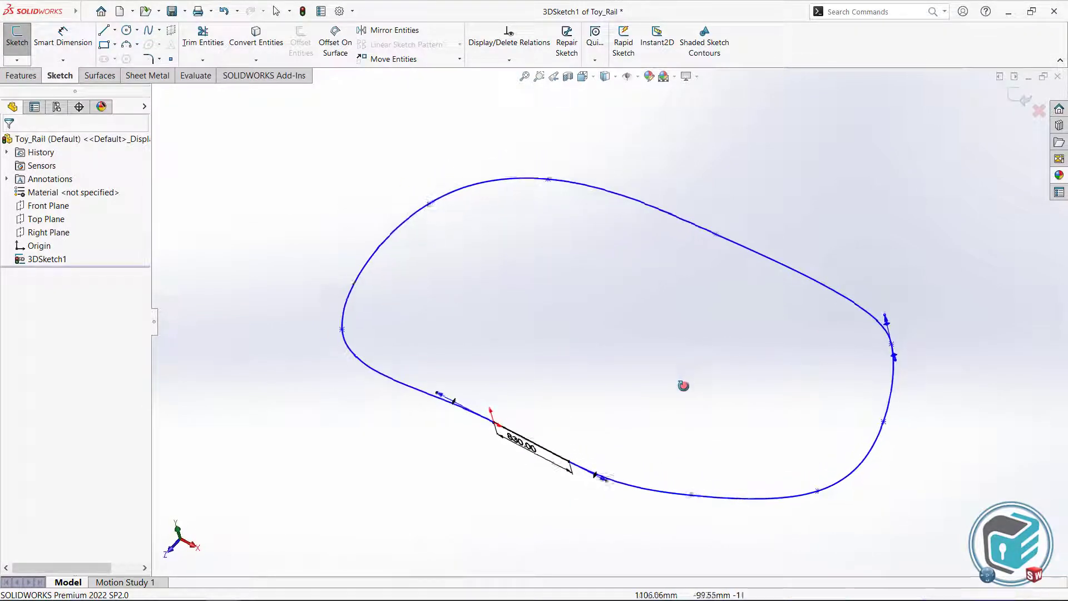
scroll(700, 410, down, 1)
drag(689, 512, 717, 535)
click(705, 475)
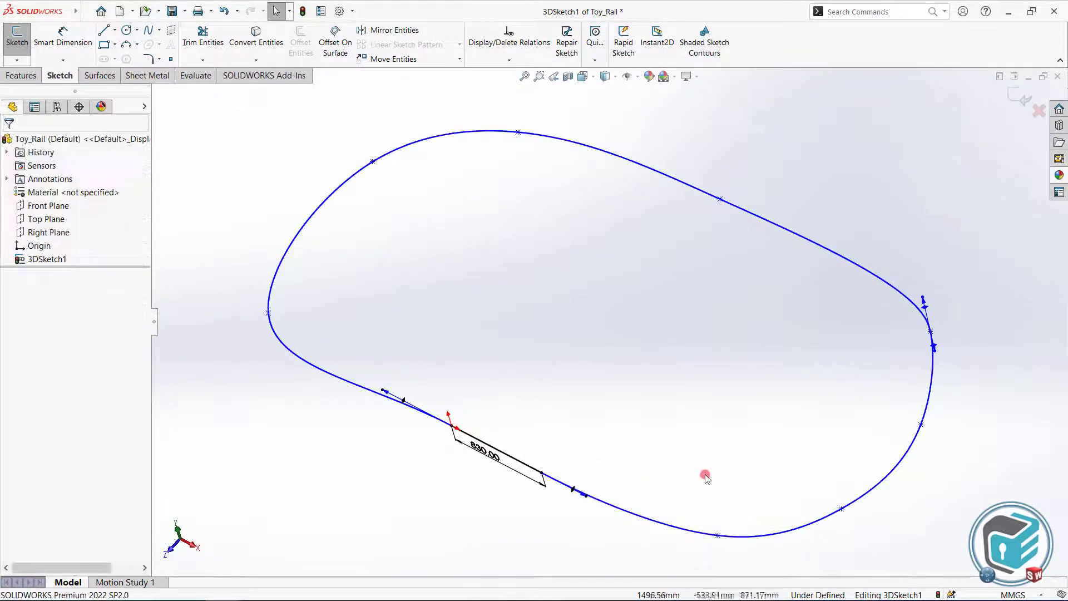
Lengthen the spline's end tangency handles at both ends of the 830 mm line.
key(ctrl+1)
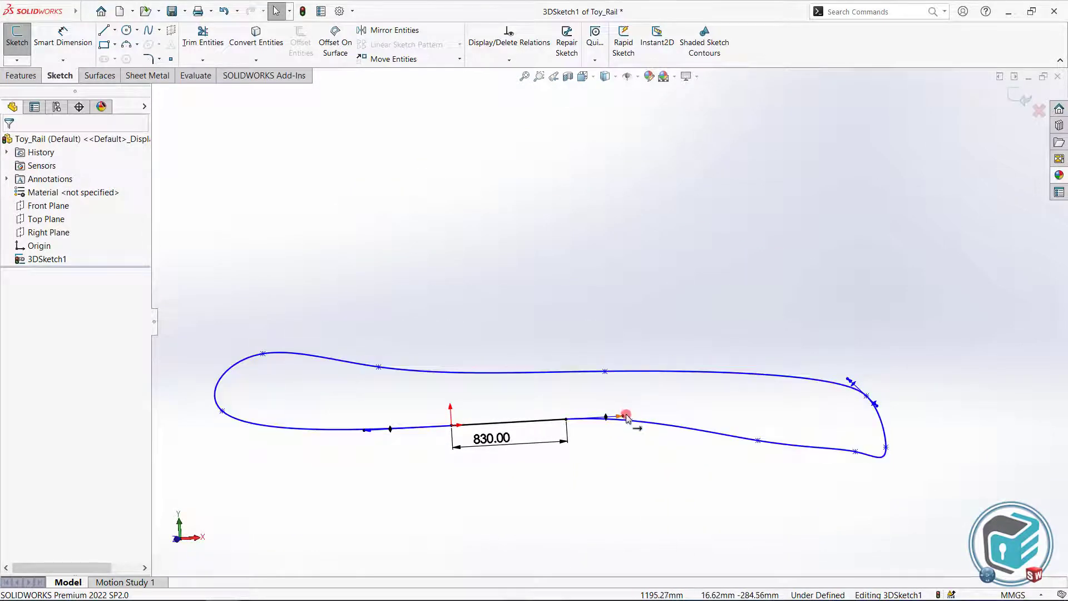
drag(627, 417, 668, 421)
click(493, 460)
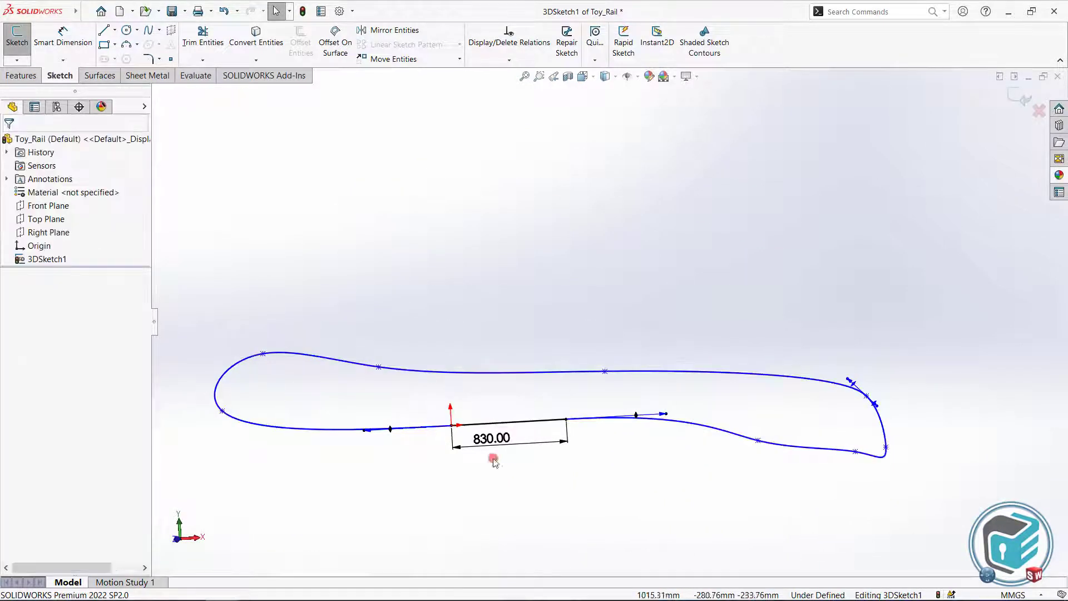
drag(363, 431, 352, 431)
Move the spline point nearest the line's free end to about X 2303, Y -168, Z -374 mm and exit the 3D sketch.
drag(758, 441, 784, 427)
mouse_move(860, 453)
middle_down()
mouse_move(765, 463)
mouse_move(822, 484)
mouse_move(679, 503)
mouse_move(596, 467)
mouse_move(672, 406)
mouse_move(712, 401)
mouse_move(686, 423)
mouse_move(693, 434)
middle_up()
middle_drag(661, 316, 612, 361)
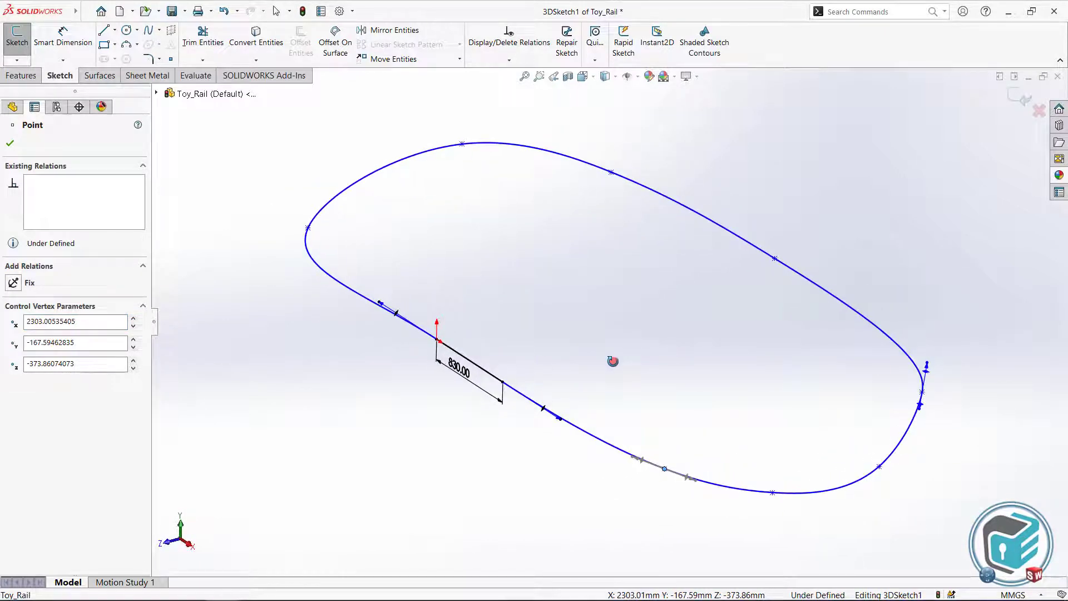
click(1018, 100)
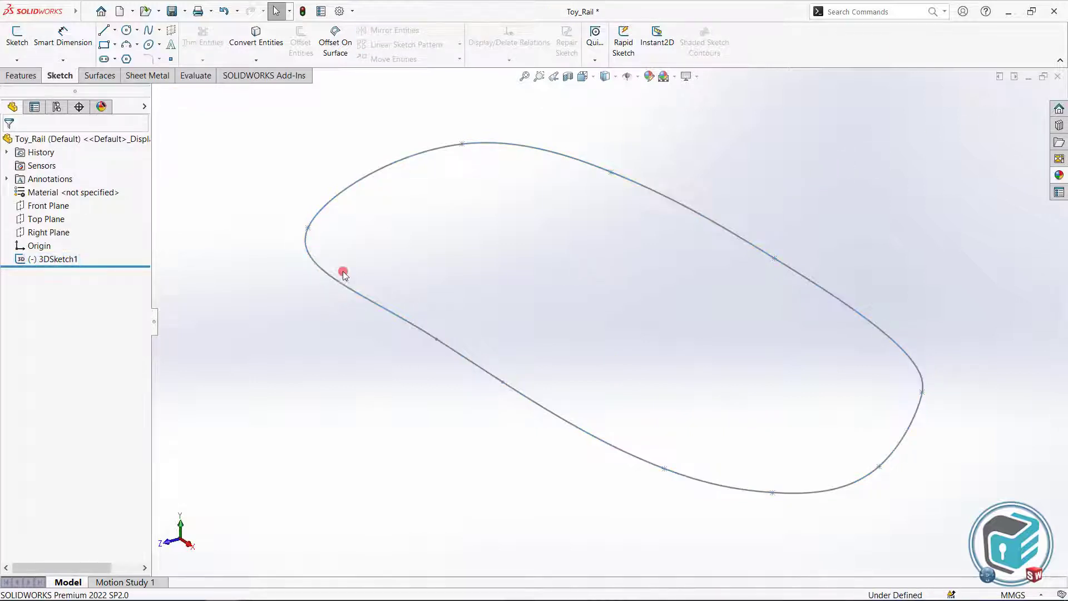
Start a new 2D sketch on the Right Plane.
click(48, 232)
middle_drag(251, 289, 466, 321)
click(313, 315)
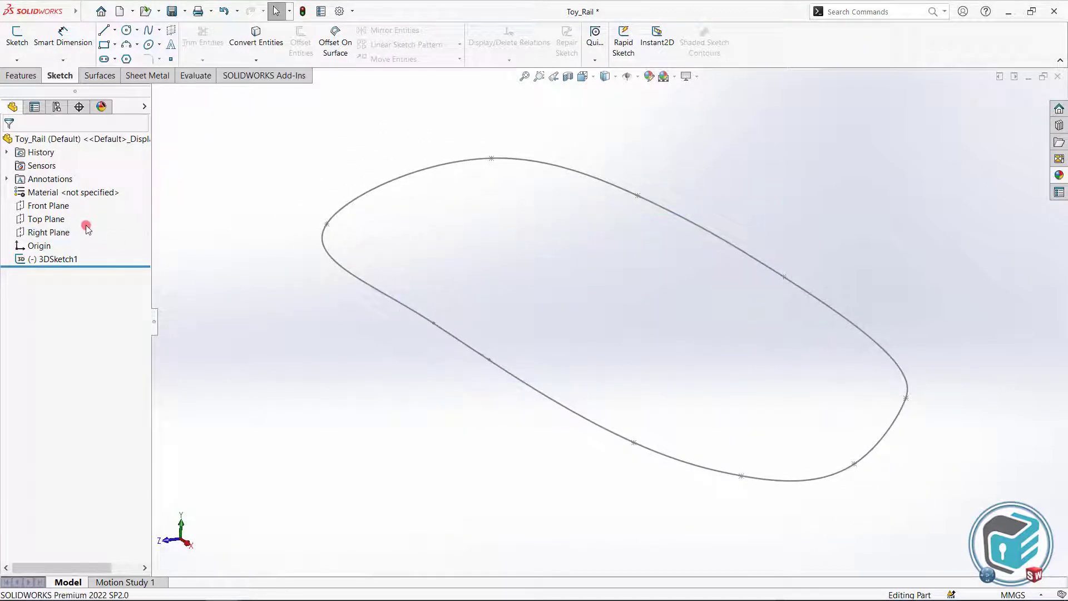
click(68, 232)
click(78, 216)
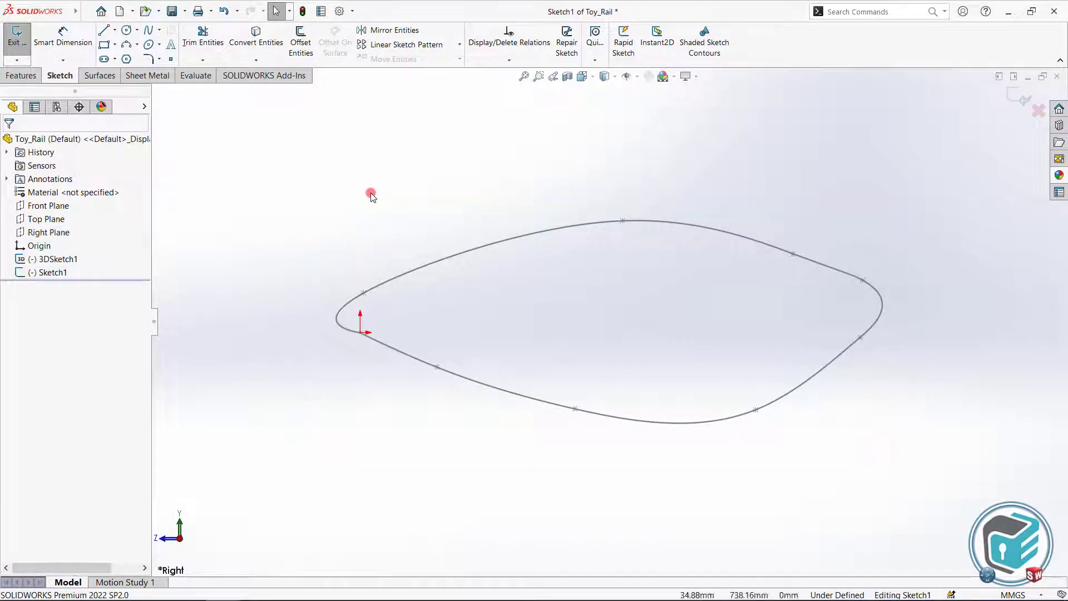
Sketch a vertical construction centerline upward from the origin.
scroll(361, 301, down, 8)
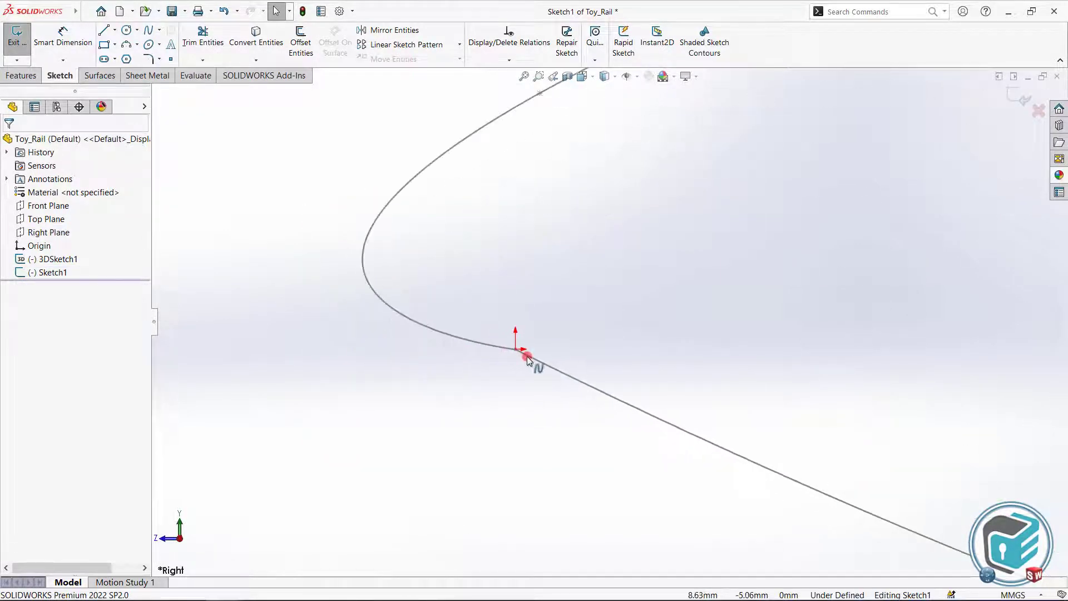
click(114, 30)
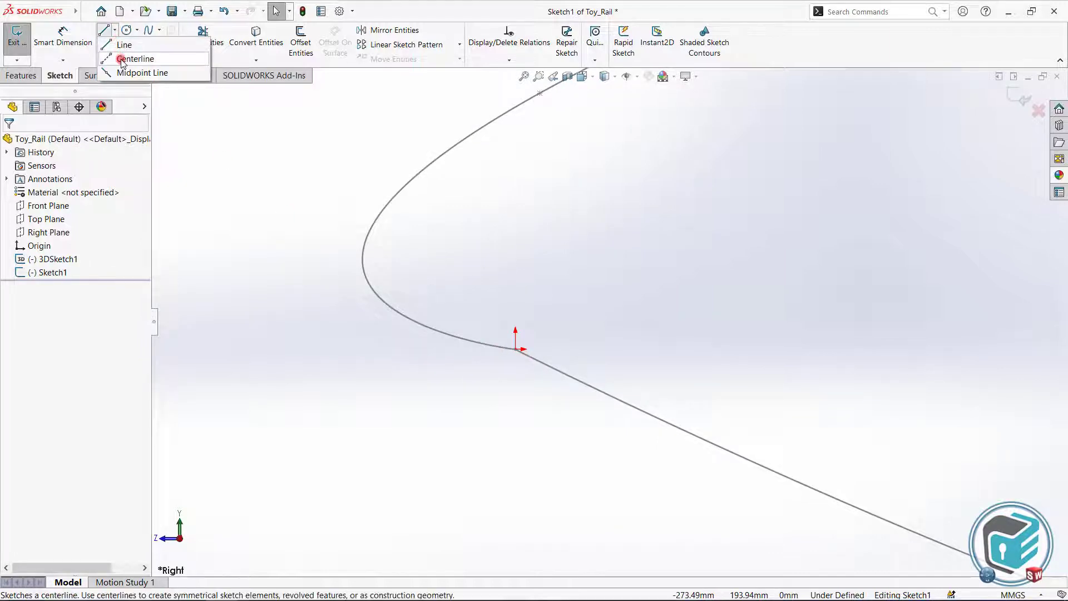
click(122, 59)
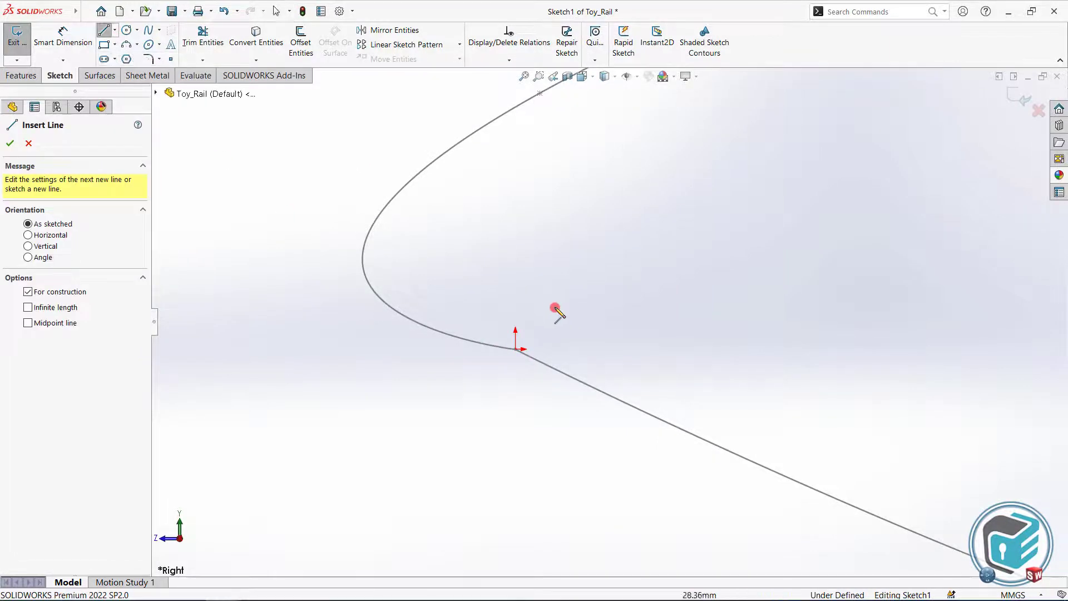
click(516, 349)
click(514, 190)
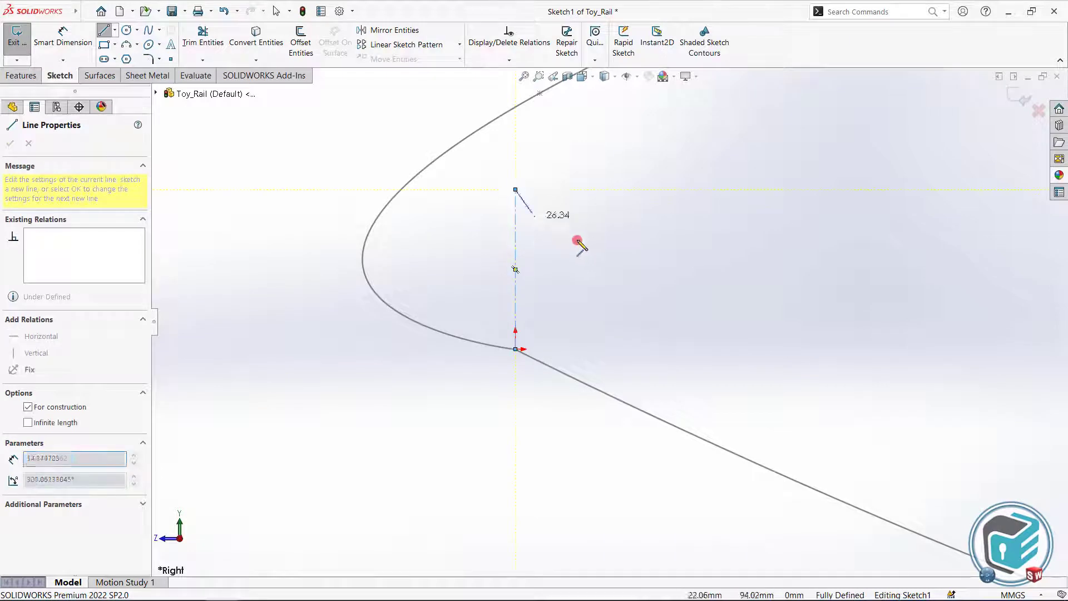
right_click(579, 239)
click(606, 249)
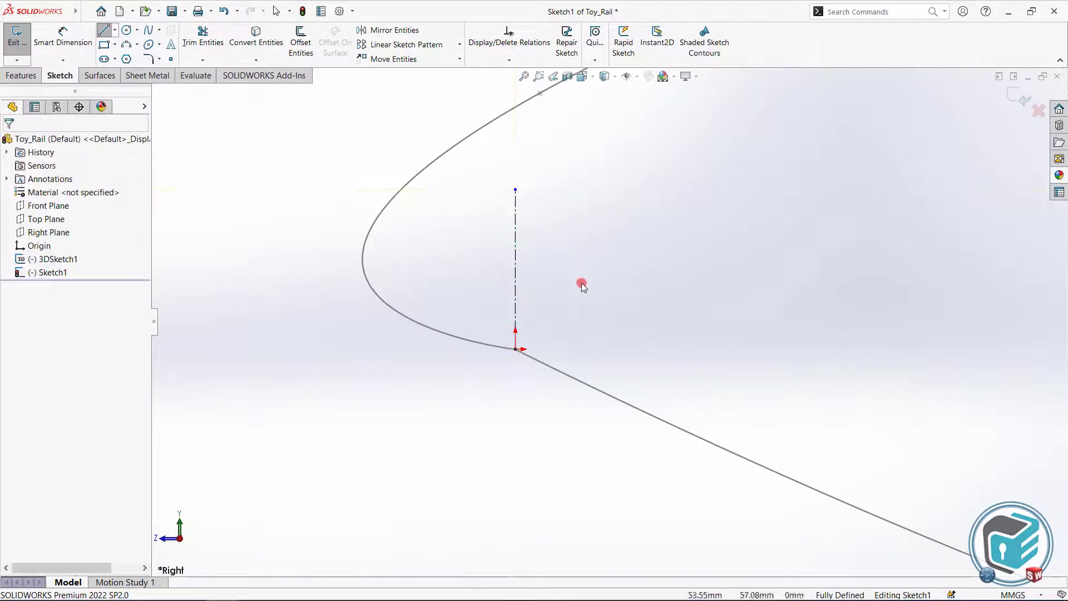
Sketch the two vertical sides and the base of a rail profile about 37 mm tall, beside and below the origin.
click(103, 33)
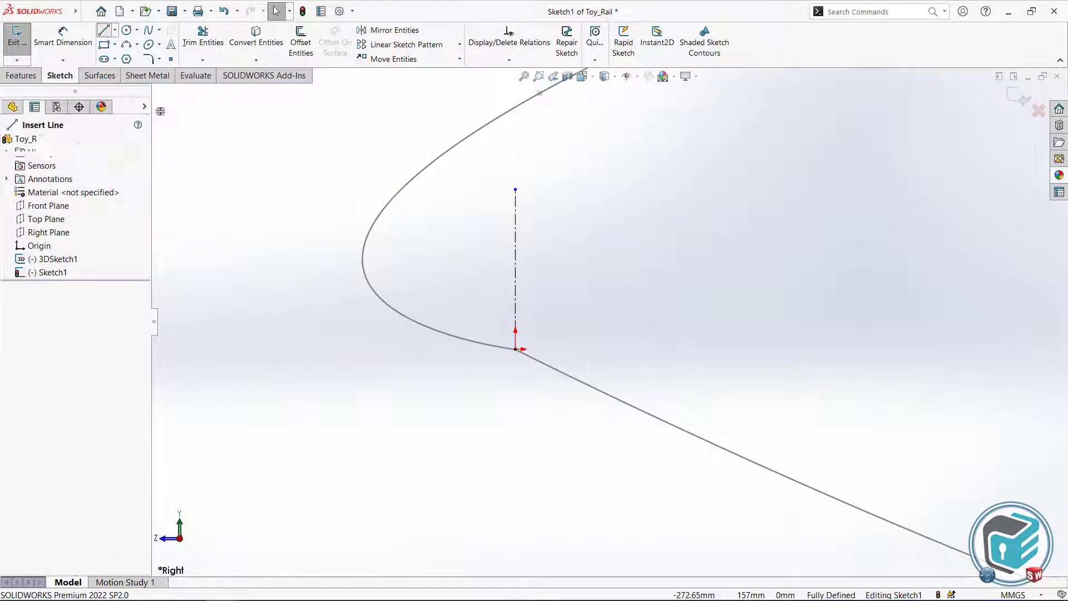
click(401, 395)
click(401, 443)
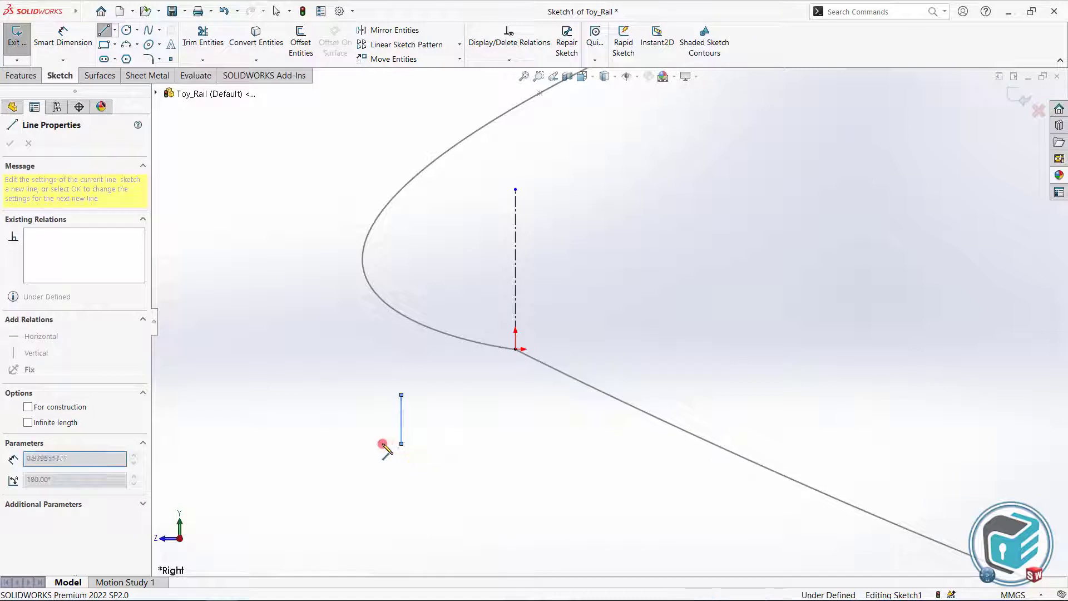
click(333, 443)
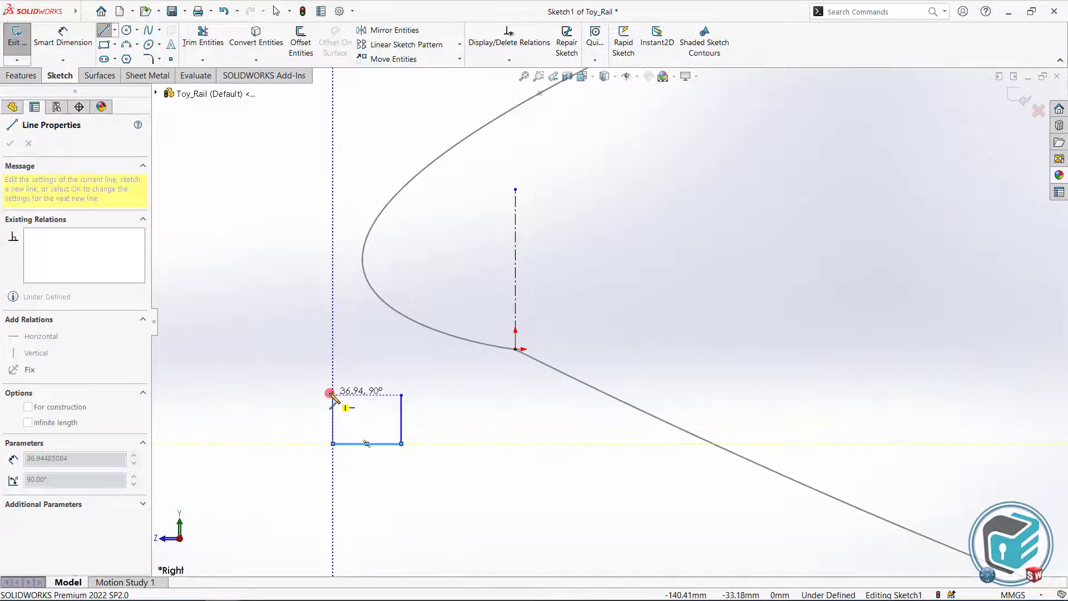
click(332, 394)
Close the rail profile with two flat top edges and a tapered groove between them, its floor about 14 mm wide.
click(351, 394)
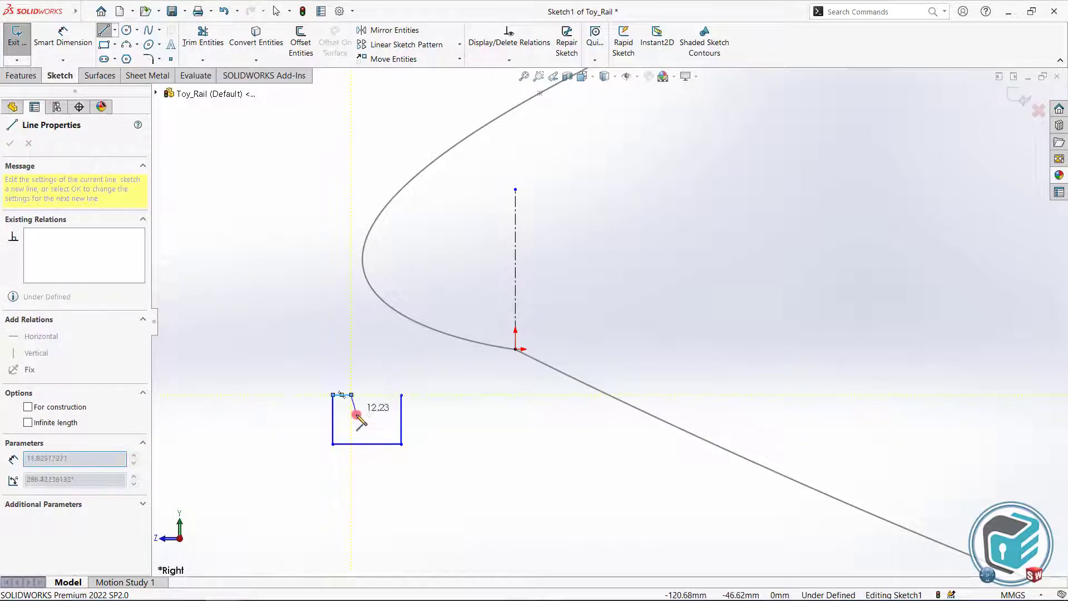
click(357, 418)
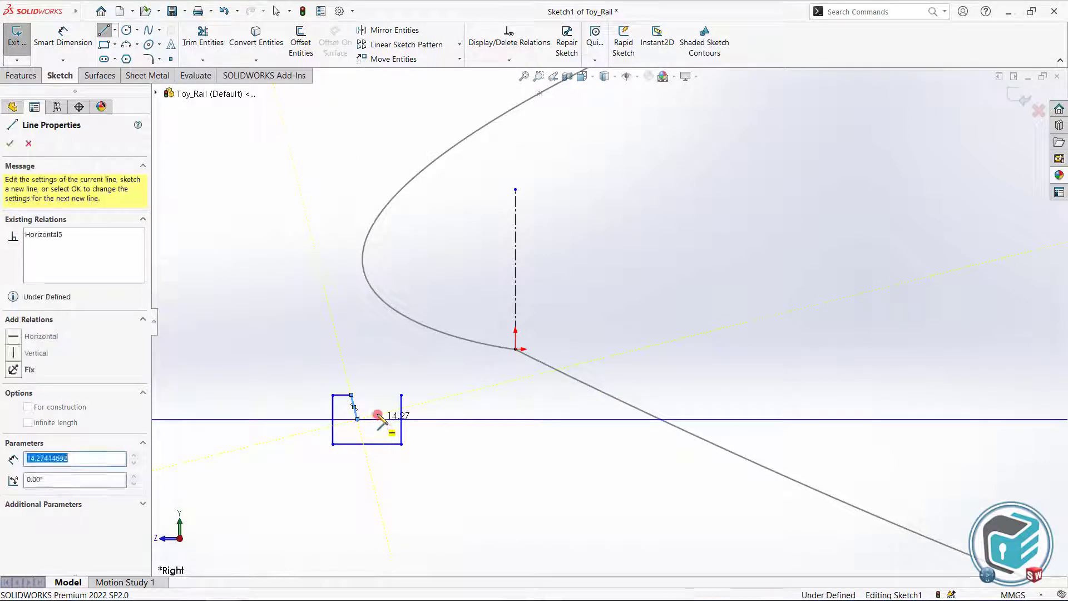
click(377, 418)
click(385, 394)
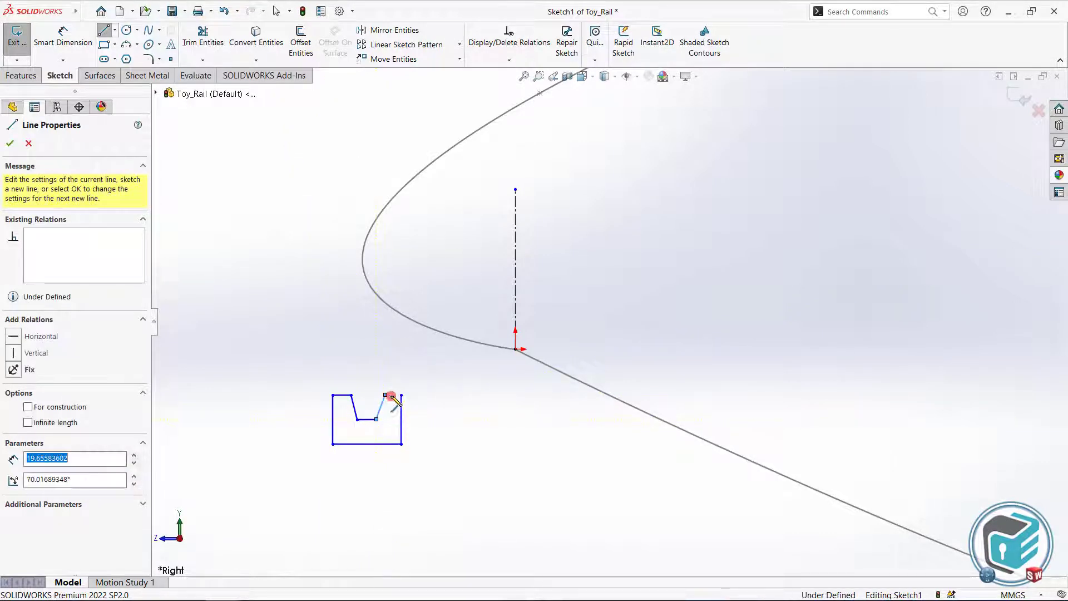
click(401, 394)
right_click(401, 356)
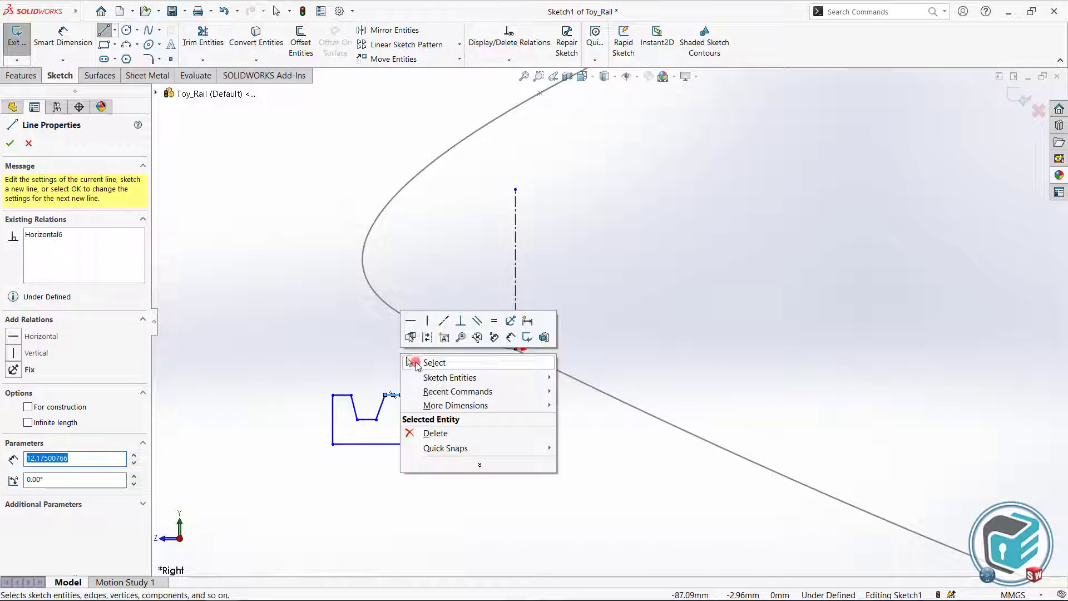
click(426, 362)
scroll(353, 476, down, 3)
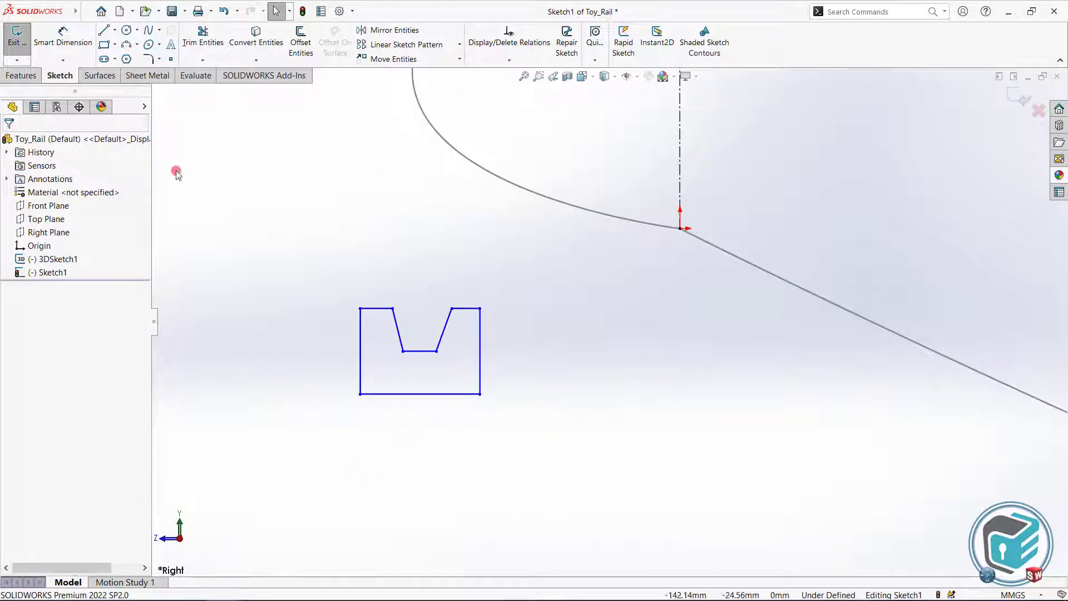
Dimension the rail profile's base at 9 mm wide and its vertical side at 6 mm tall.
click(56, 37)
click(404, 394)
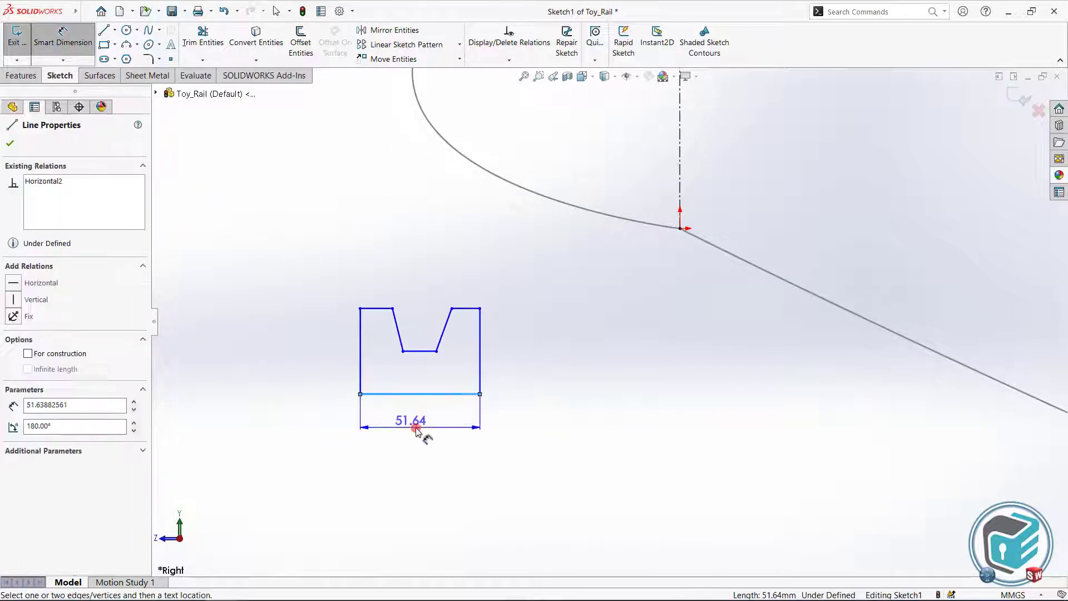
click(417, 428)
text(9)
key(Return)
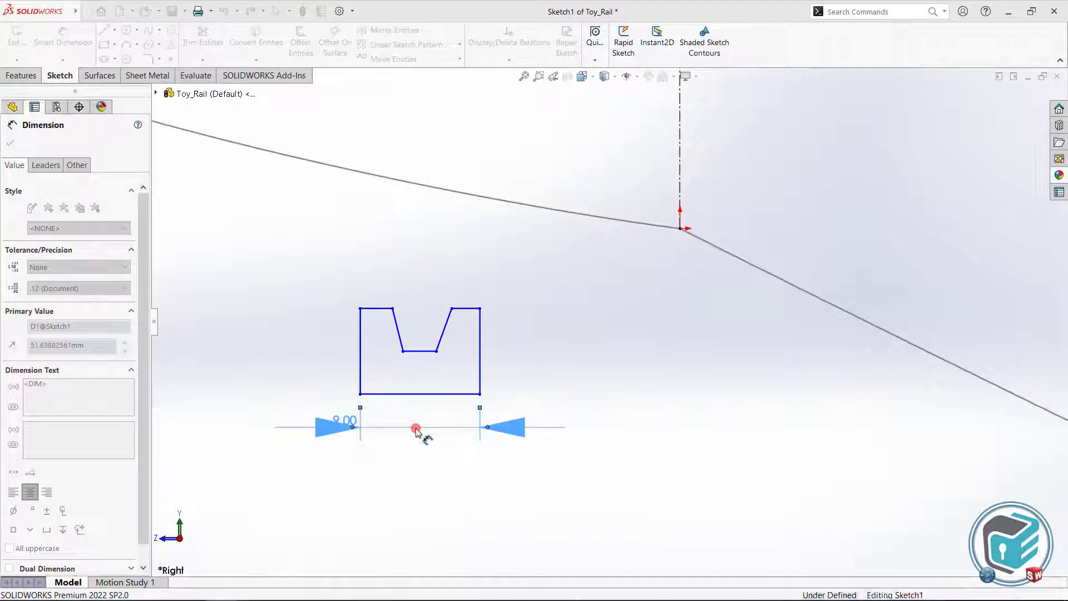
click(362, 371)
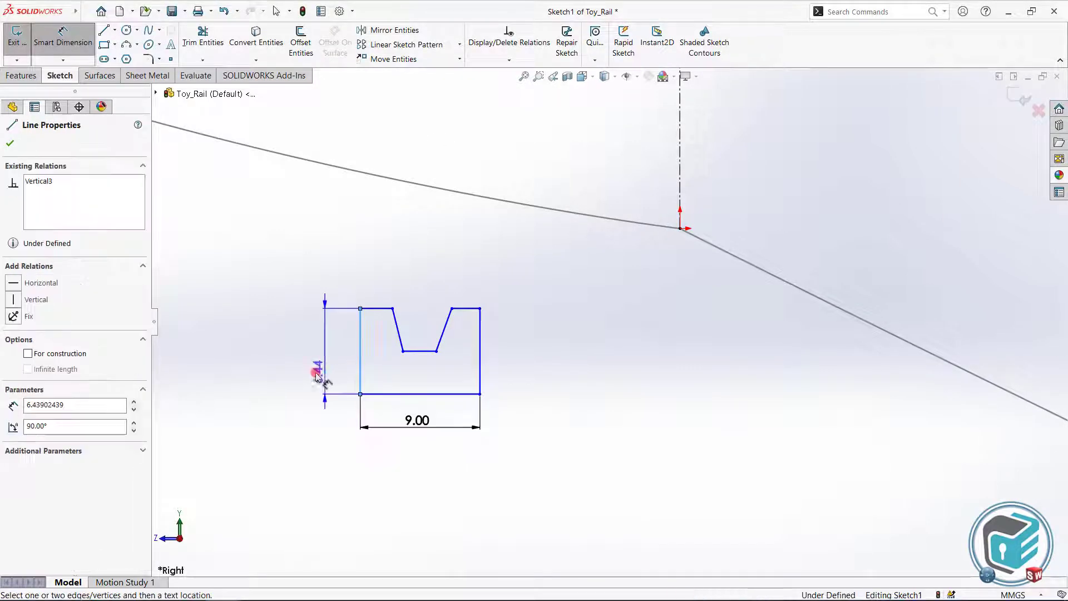
click(304, 371)
text(6.43902439mm)
key(Return)
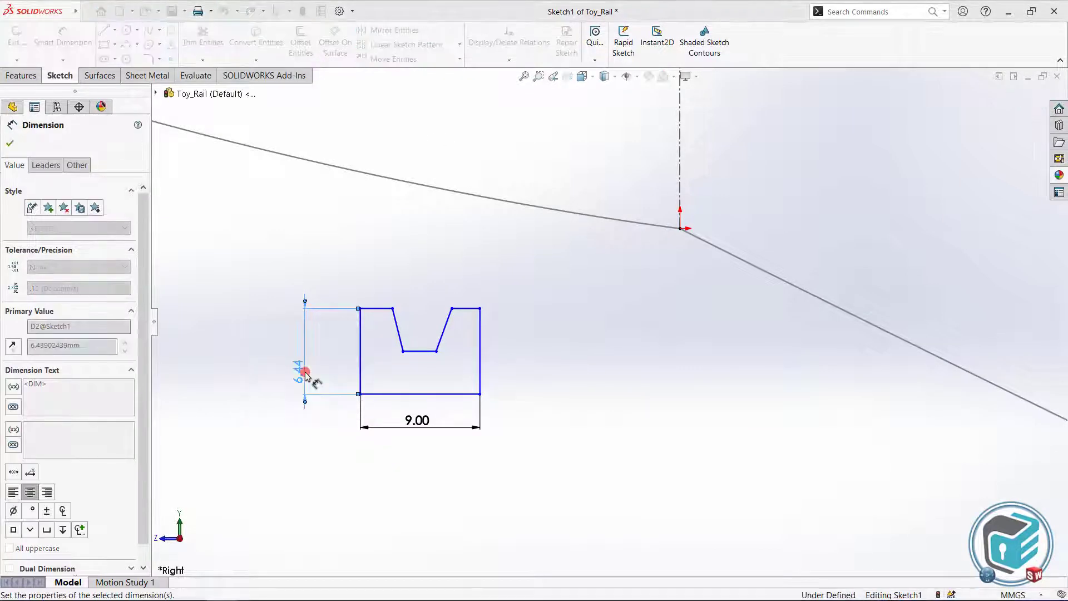
Dimension the flat top edge on the far side of the groove from the origin at 1.3 mm.
click(370, 299)
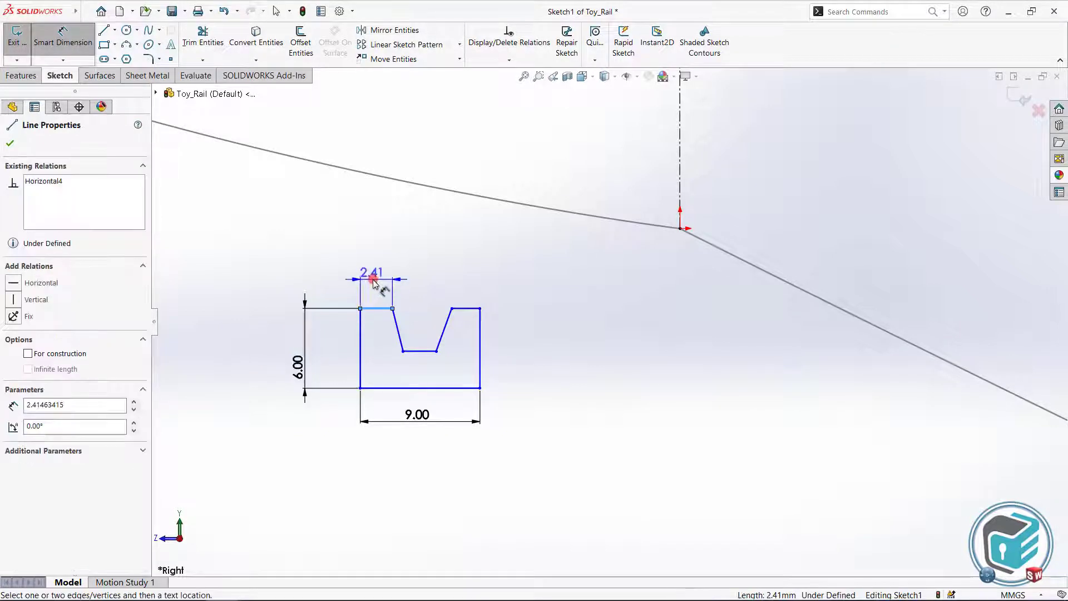
click(372, 281)
text(1.3)
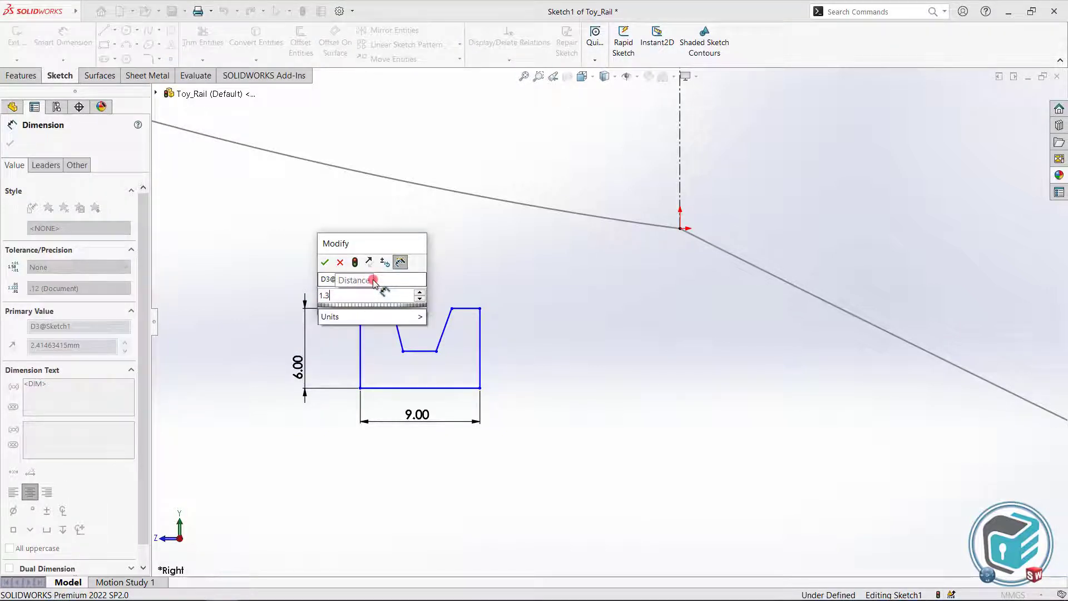
key(Return)
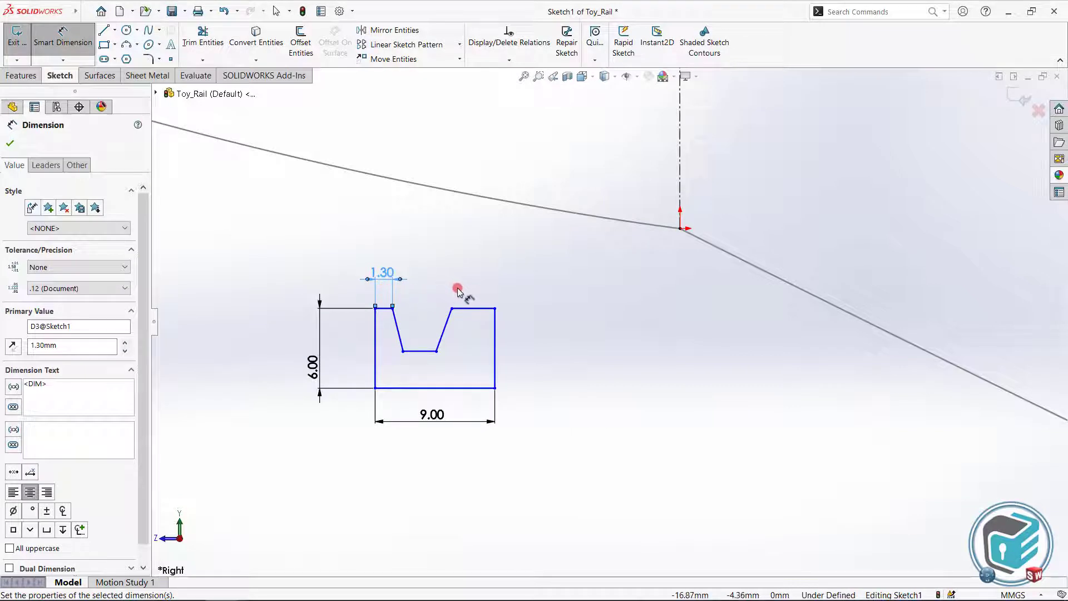
click(471, 310)
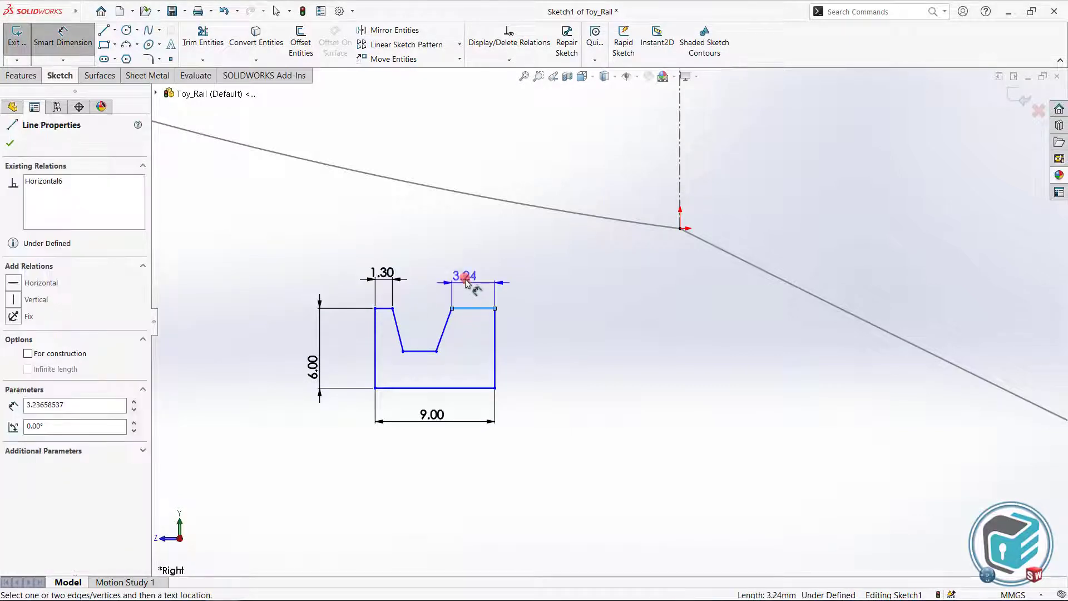
click(467, 280)
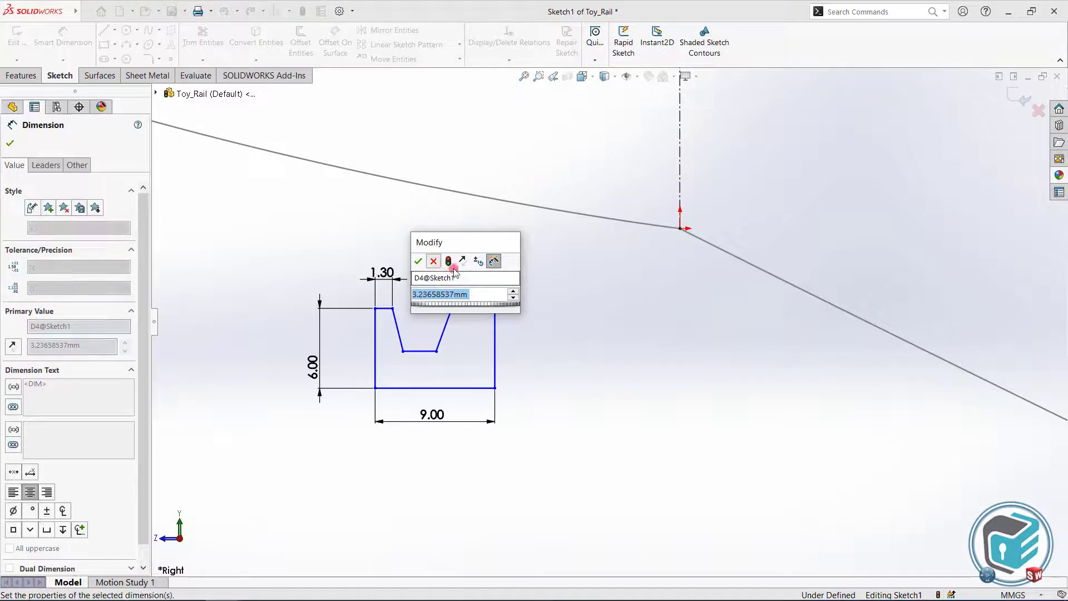
click(435, 261)
right_click(553, 281)
click(584, 315)
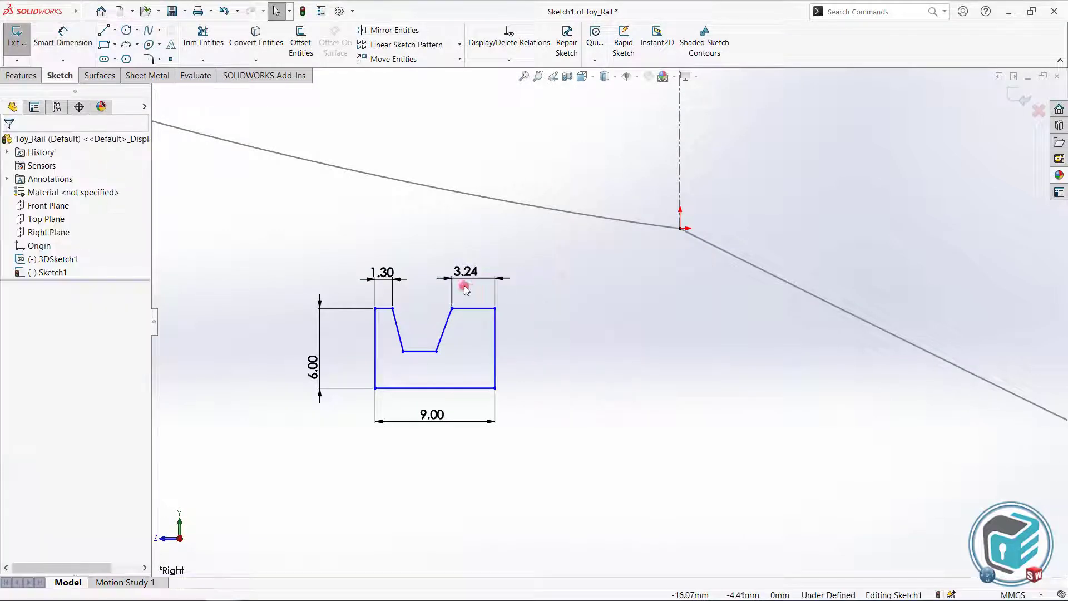
key(Delete)
Make the rail profile's two flat top edges equal in length, and likewise its two vertical sides.
click(483, 308)
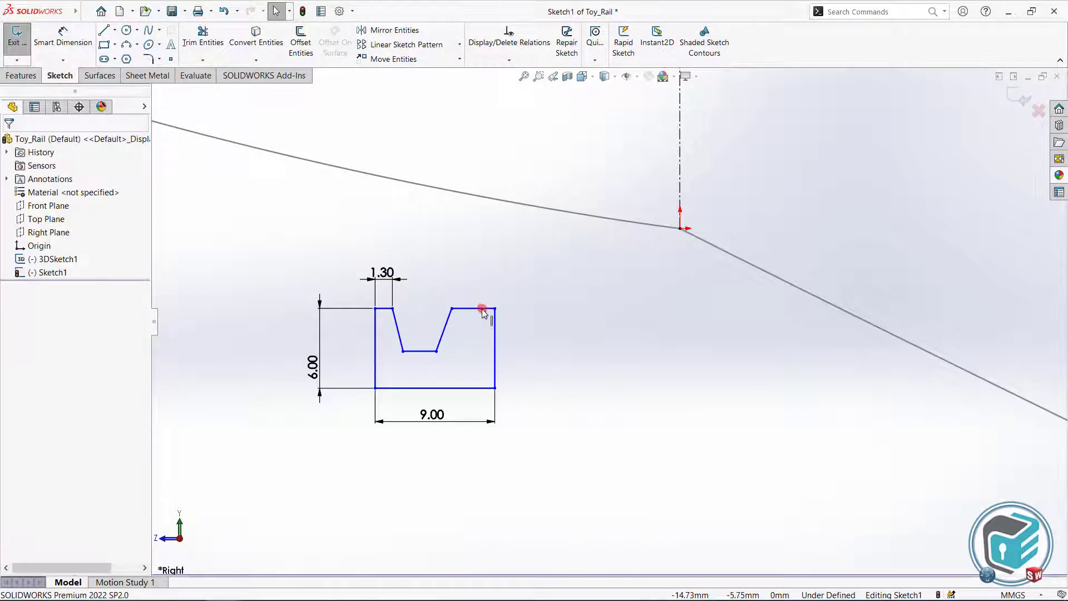
ctrl+click(383, 309)
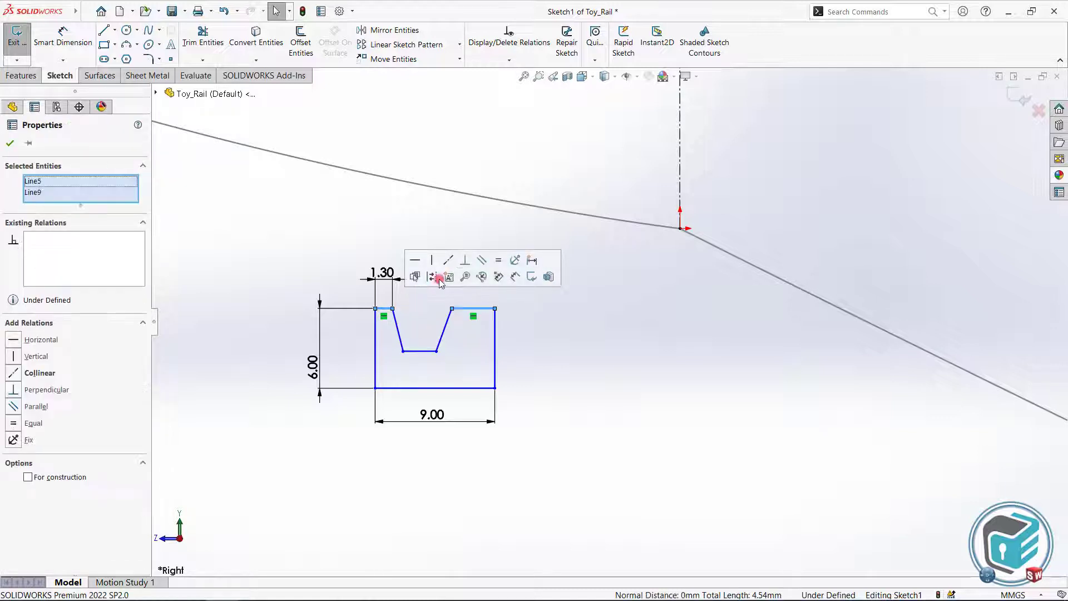
click(498, 260)
click(442, 310)
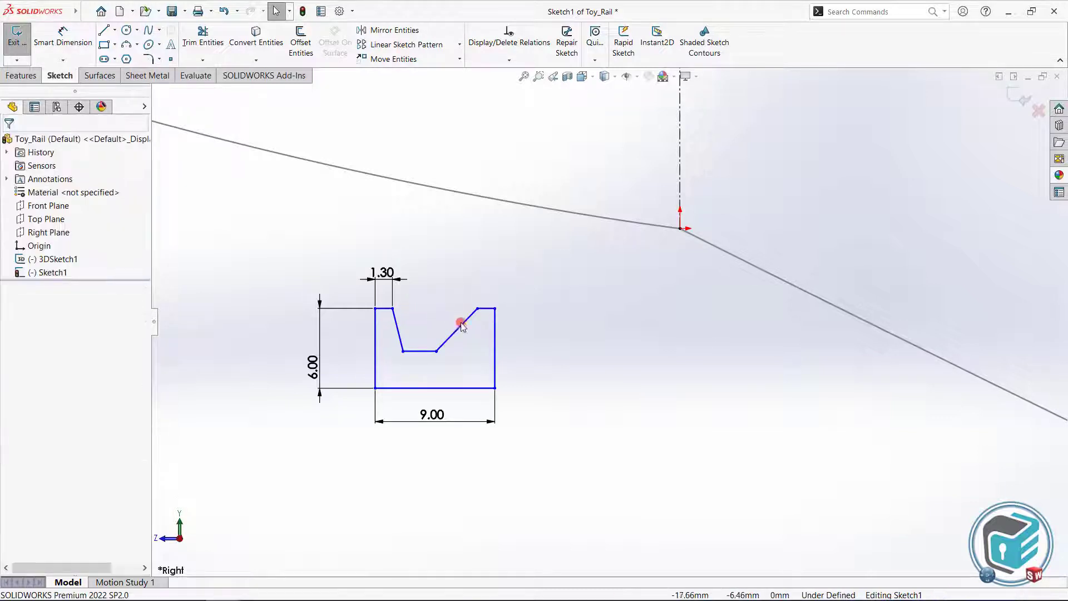
click(495, 347)
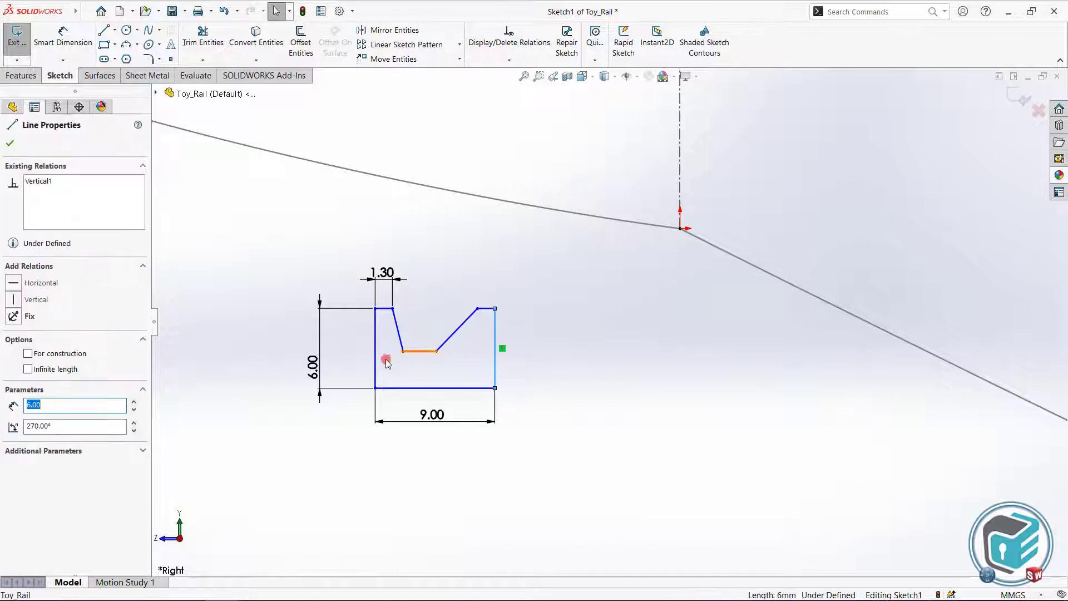
ctrl+click(376, 366)
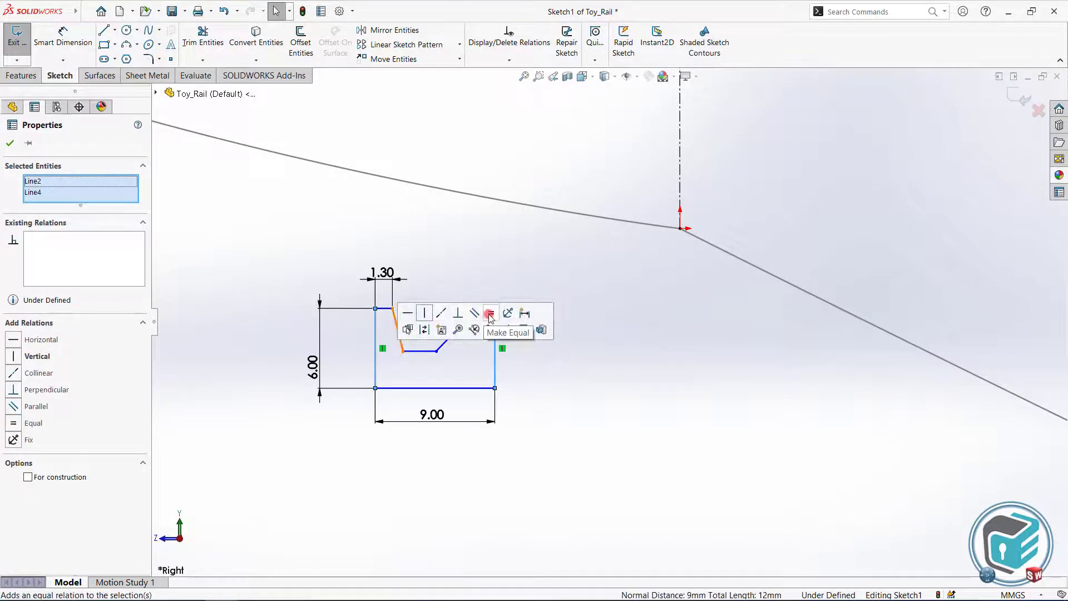
click(545, 370)
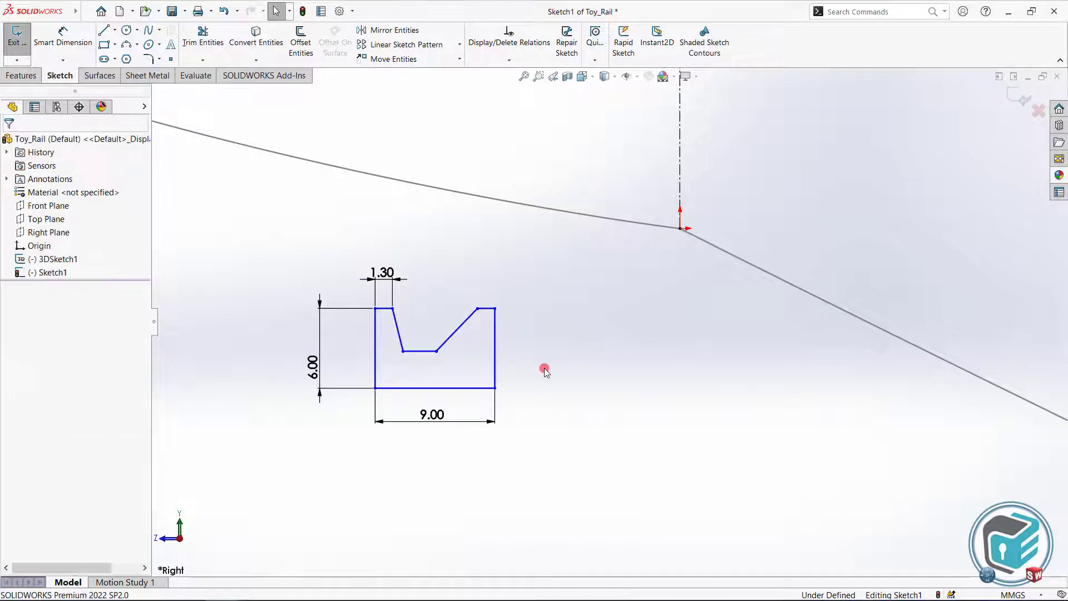
Dimension the groove floor 3 mm above the base of the rail profile.
click(423, 351)
click(356, 221)
click(68, 49)
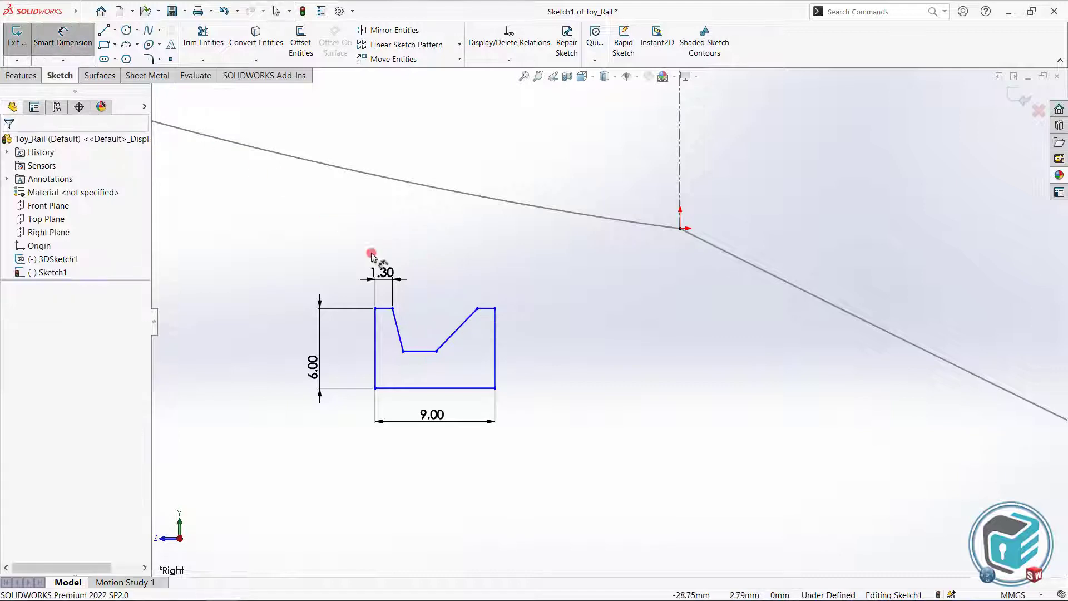
click(428, 351)
click(433, 388)
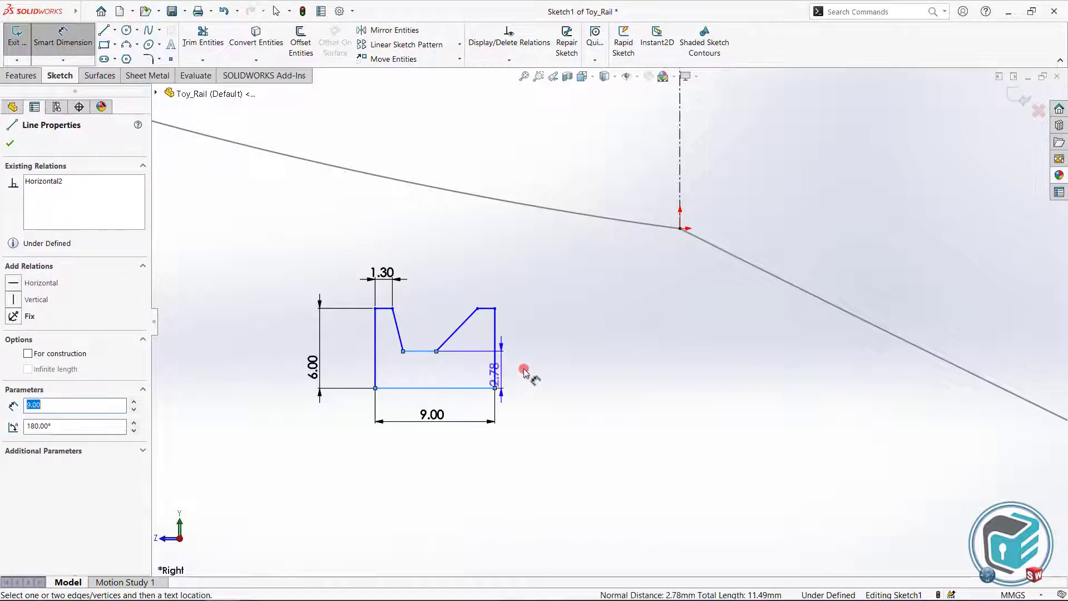
click(528, 368)
text(3)
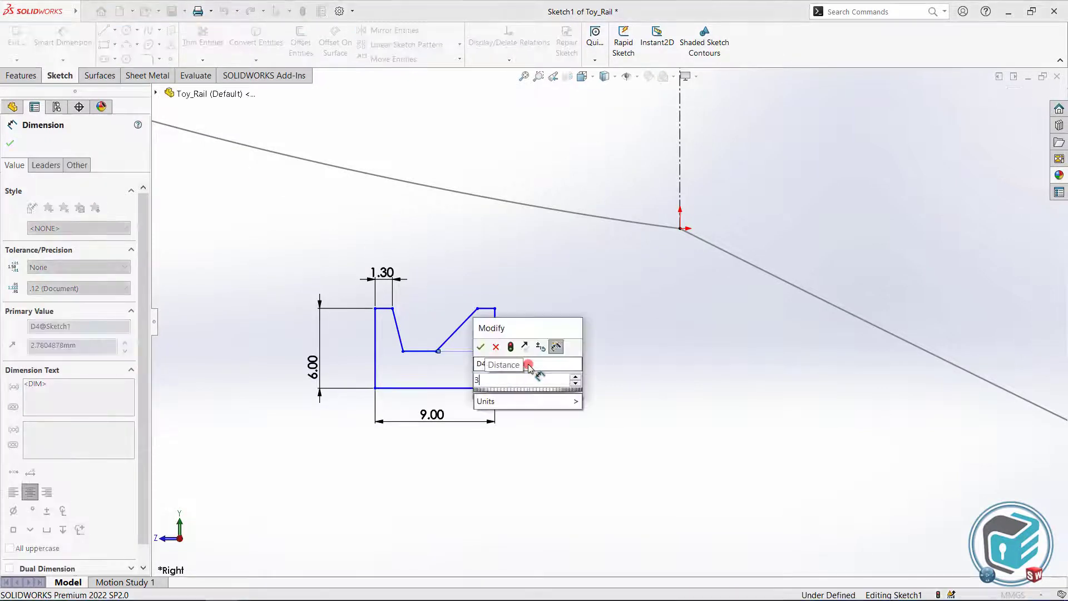
key(Return)
Dimension the width of the groove floor at 3 mm.
click(423, 349)
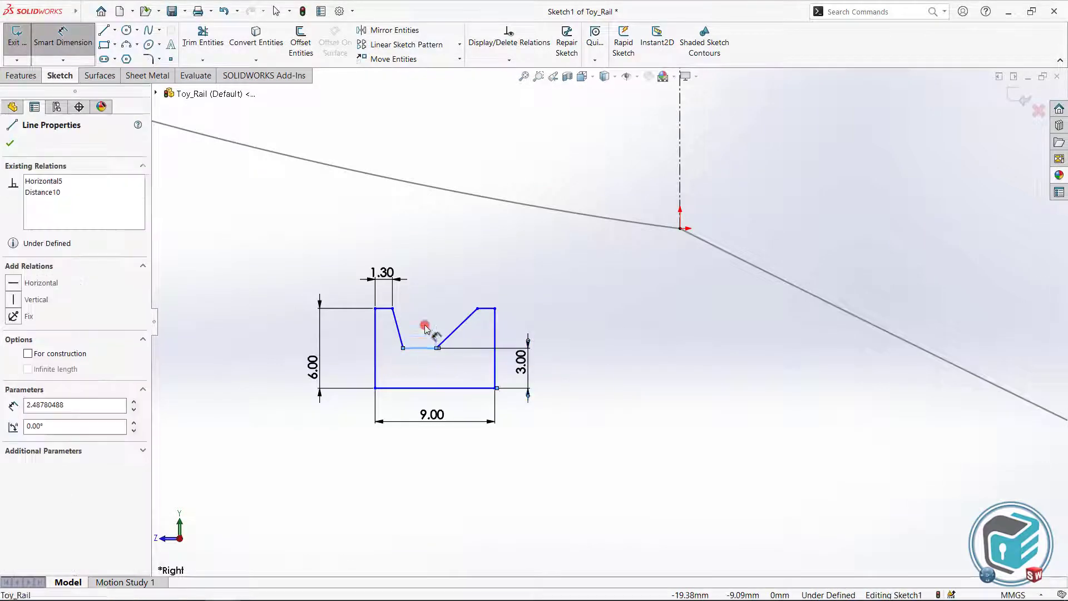
click(423, 248)
text(3)
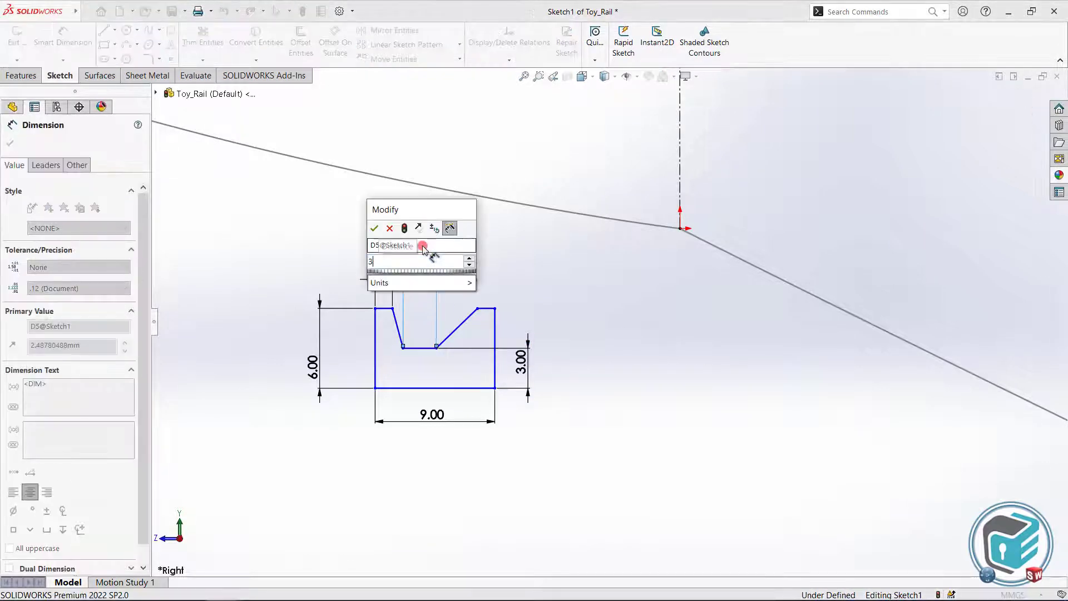
key(Return)
click(504, 263)
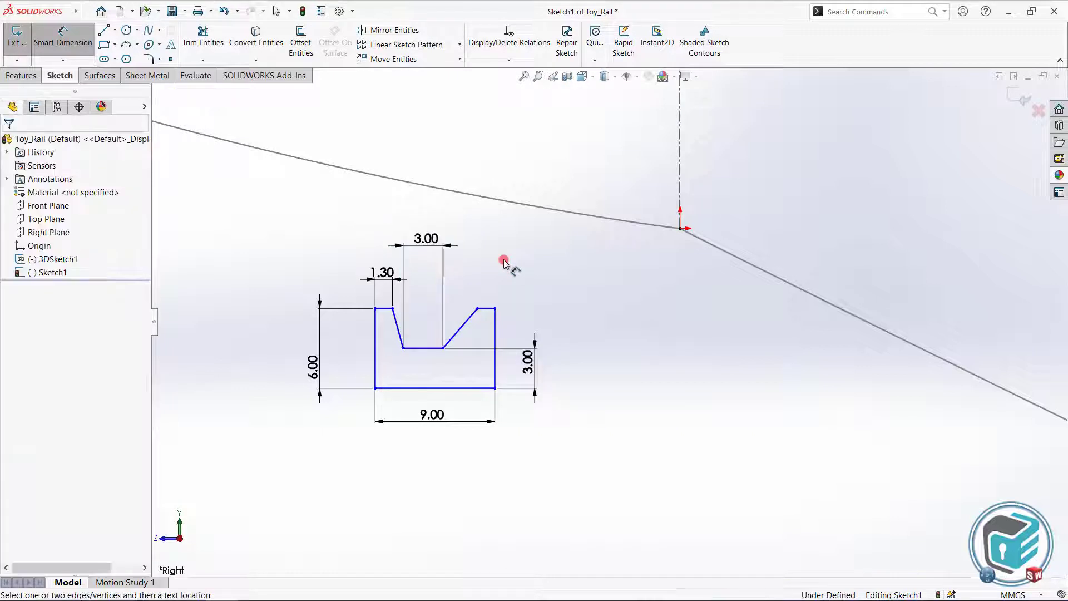
right_click(505, 260)
click(522, 290)
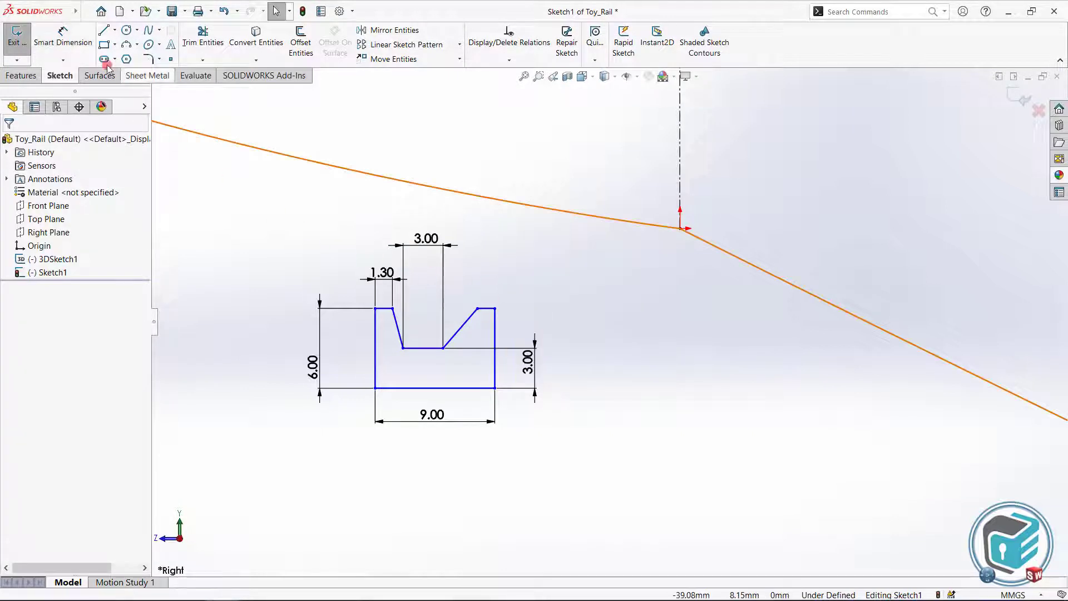
Sketch a construction centerline from the midpoint of the groove floor to the midpoint of the base.
click(116, 31)
click(134, 54)
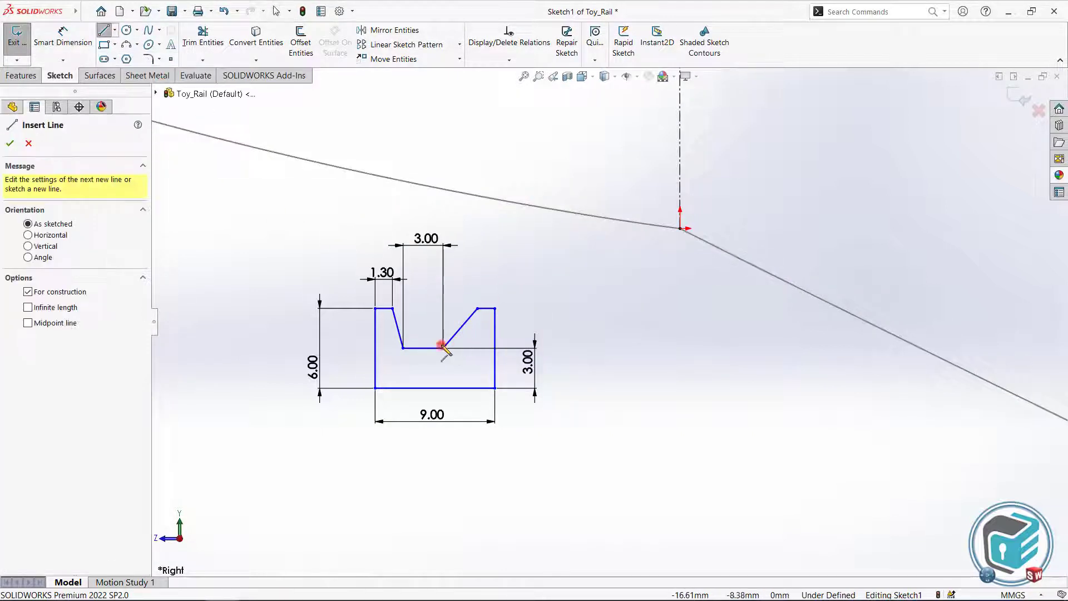
click(423, 348)
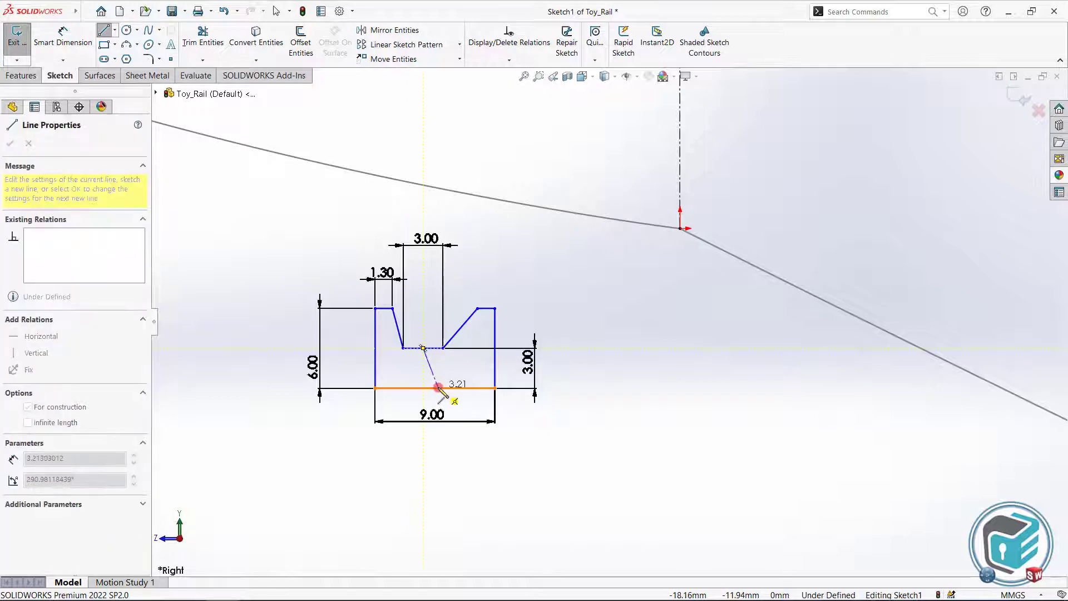
click(435, 388)
right_click(453, 372)
click(465, 380)
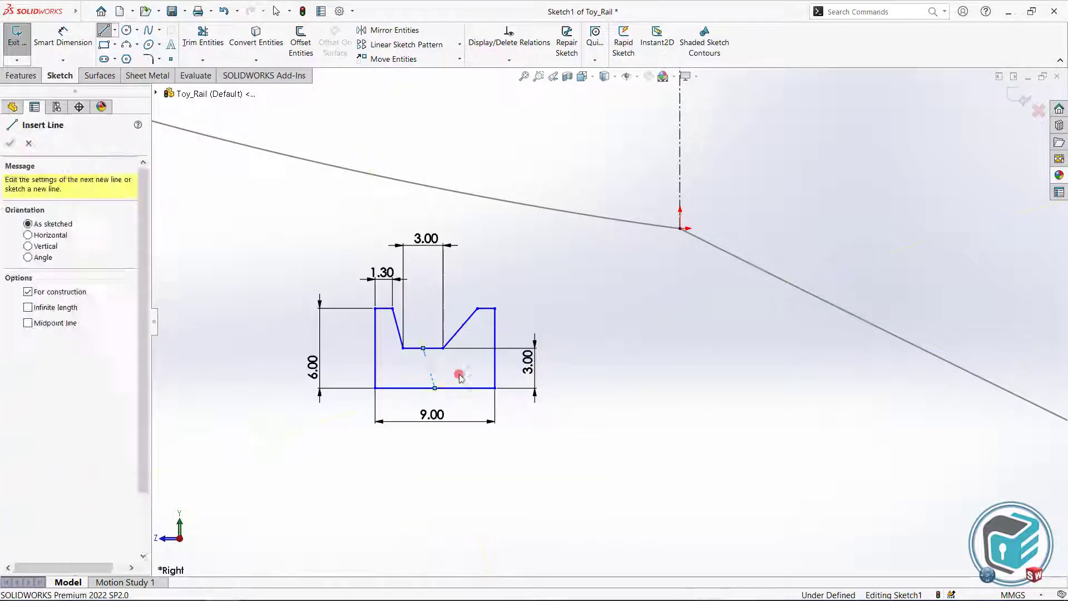
Make the centerline between the groove floor and the base vertical to center the groove on the profile.
click(434, 376)
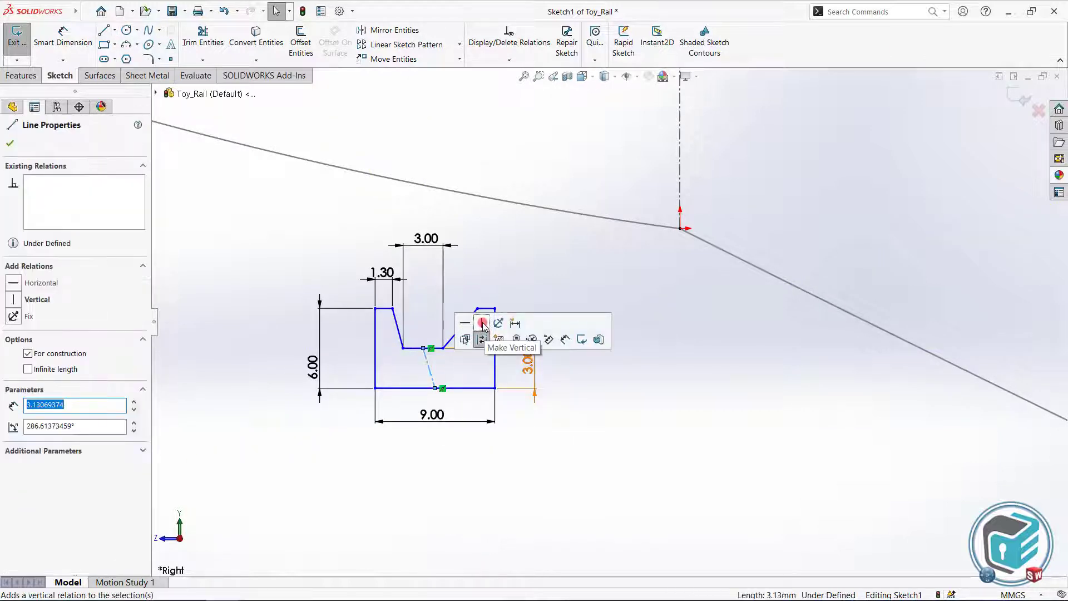
click(482, 324)
click(589, 411)
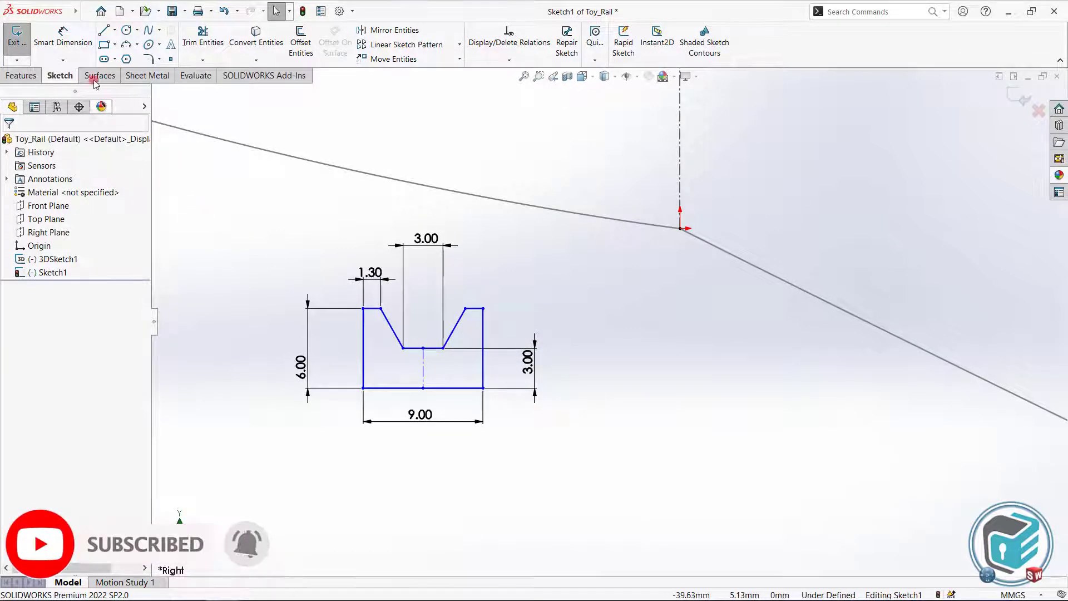
click(63, 37)
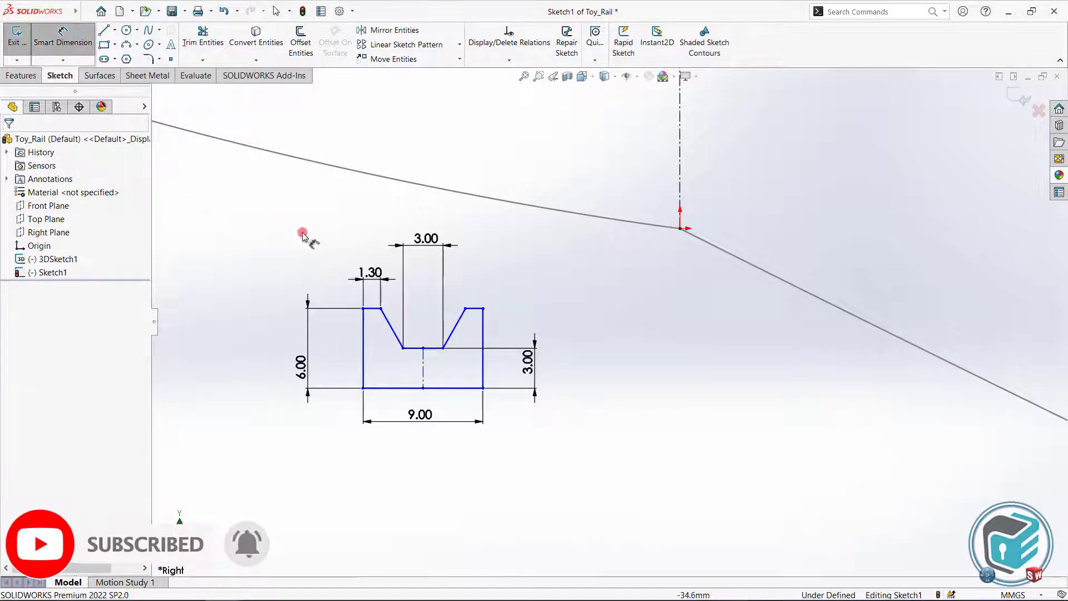
click(404, 348)
click(362, 358)
click(383, 457)
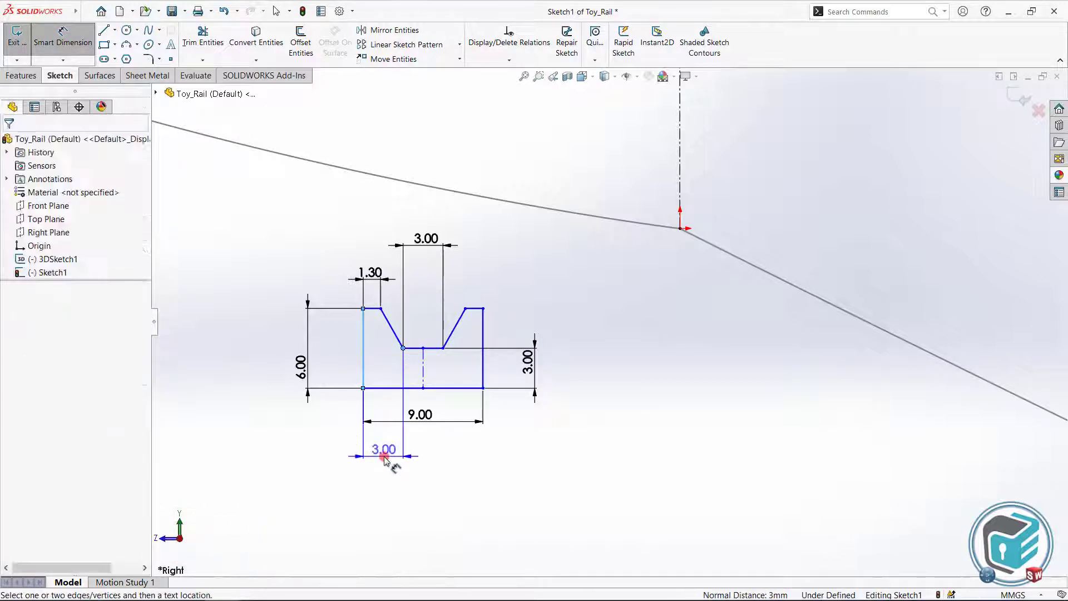
click(384, 457)
click(558, 338)
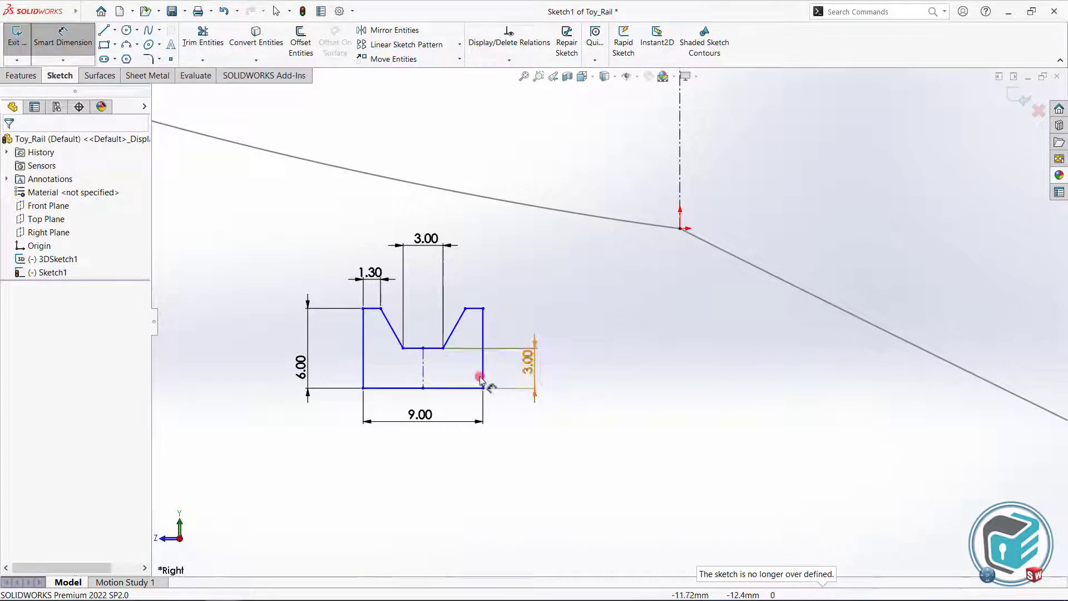
Dimension the groove floor 5.5 mm vertically below the origin.
click(436, 349)
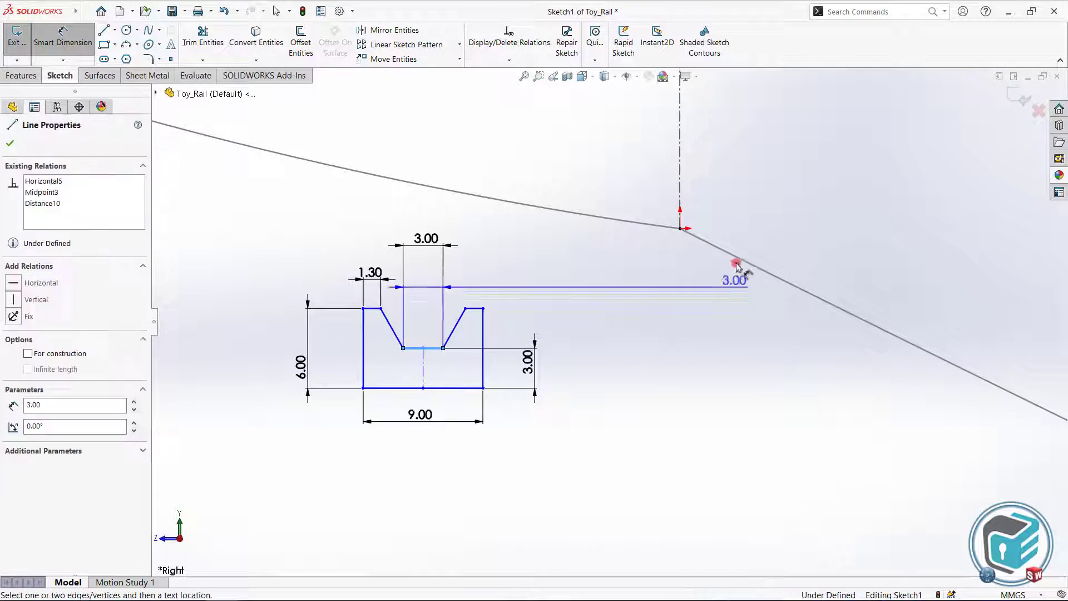
click(680, 228)
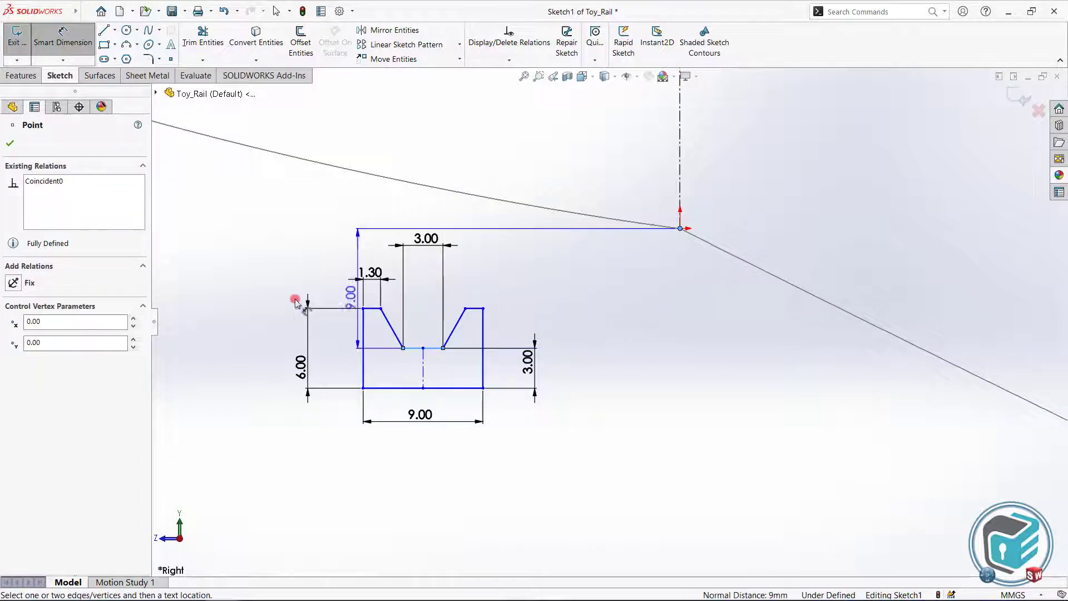
click(211, 303)
text(5.5)
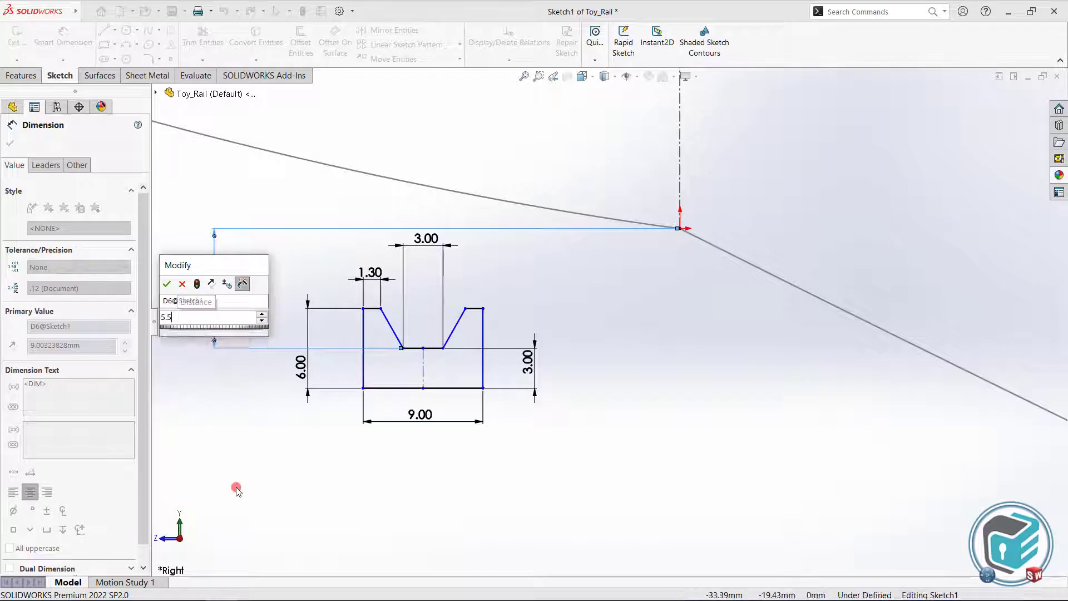
key(Return)
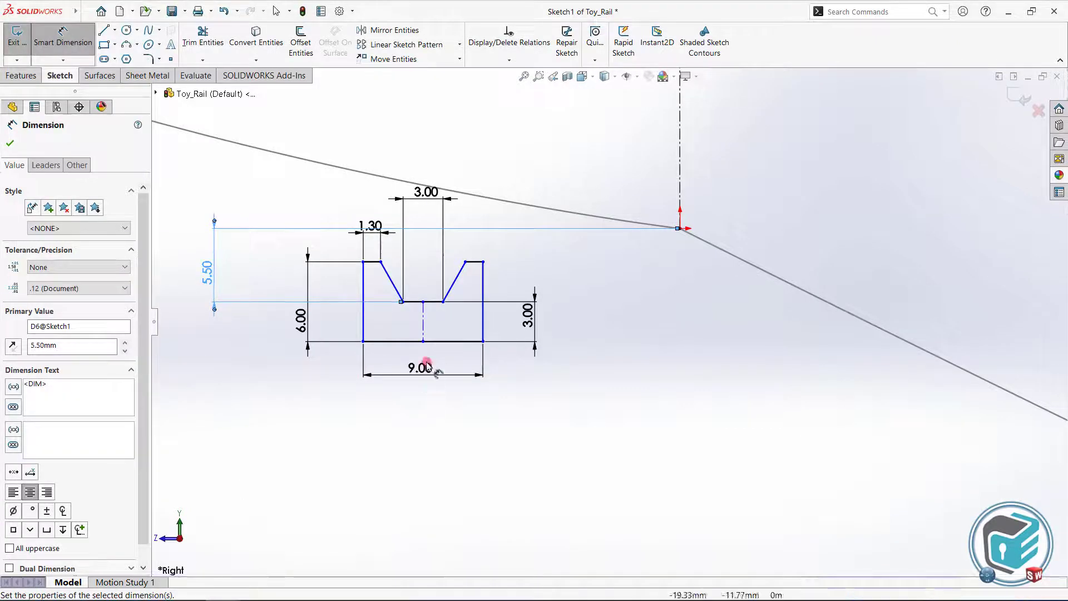
Dimension the outer side of the rail profile 33 mm horizontally from the vertical centerline through the origin.
click(362, 283)
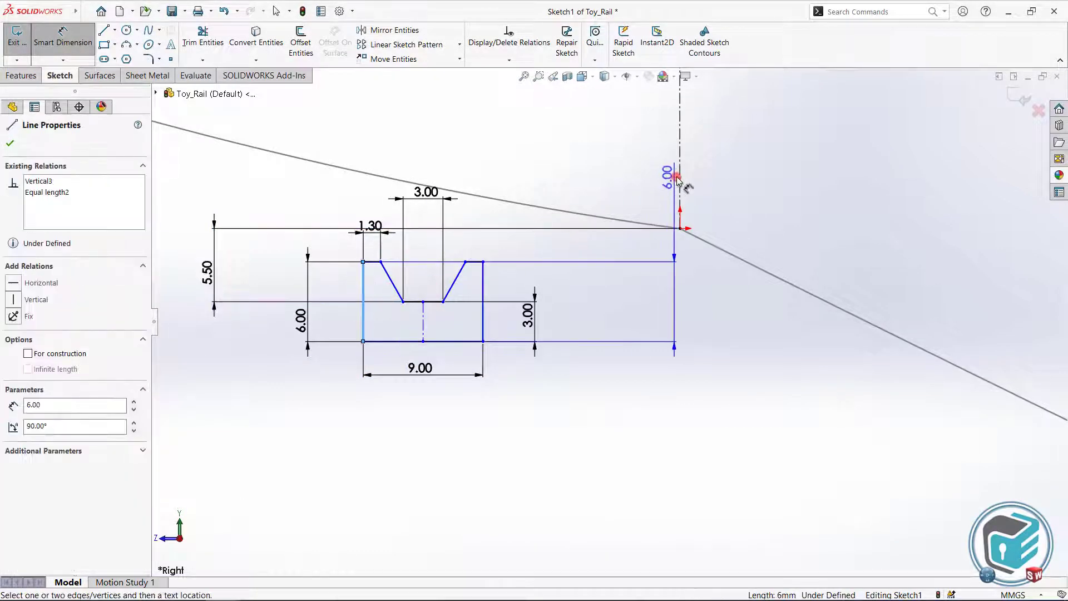
click(678, 179)
click(548, 143)
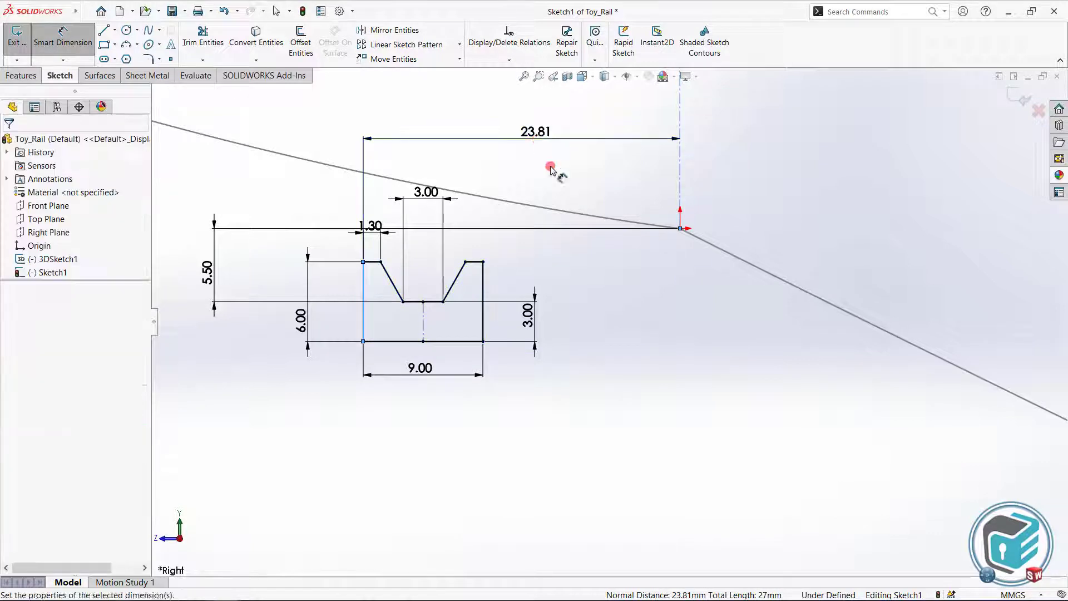
text(33)
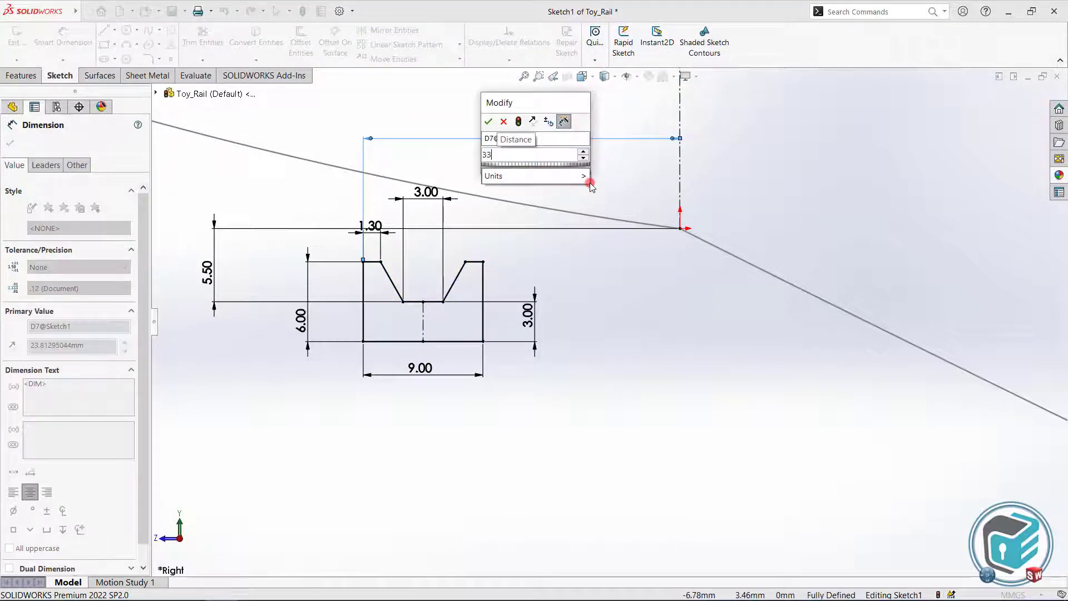
key(Return)
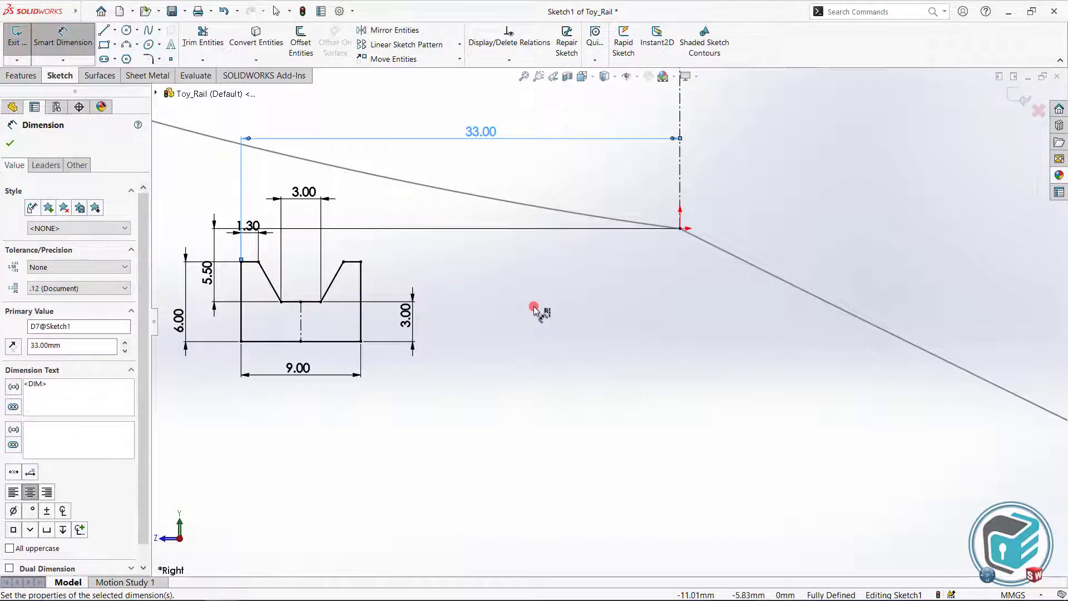
right_click(533, 309)
click(562, 341)
scroll(607, 321, up, 1)
scroll(757, 307, up, 3)
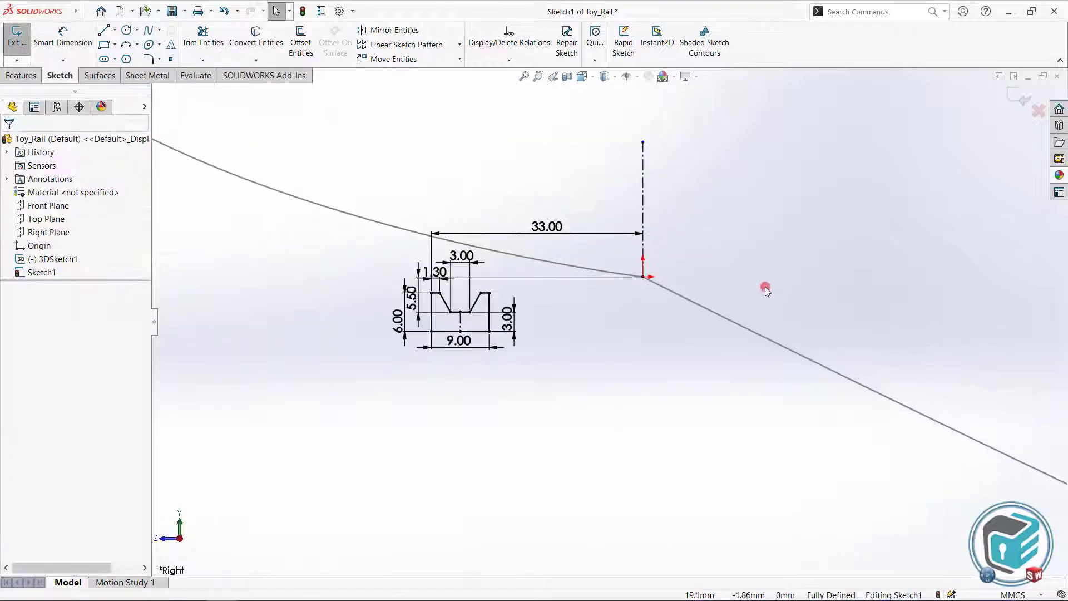
Mirror the entire grooved rail profile about the vertical centerline through the origin.
scroll(765, 285, down, 3)
scroll(763, 286, up, 1)
scroll(491, 359, up, 1)
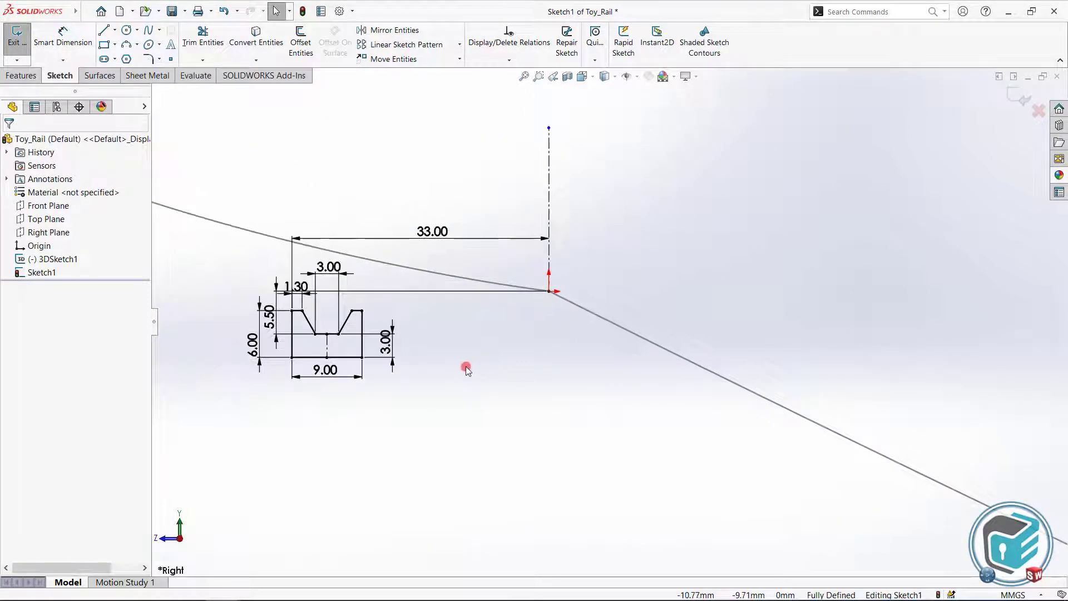
scroll(466, 366, down, 1)
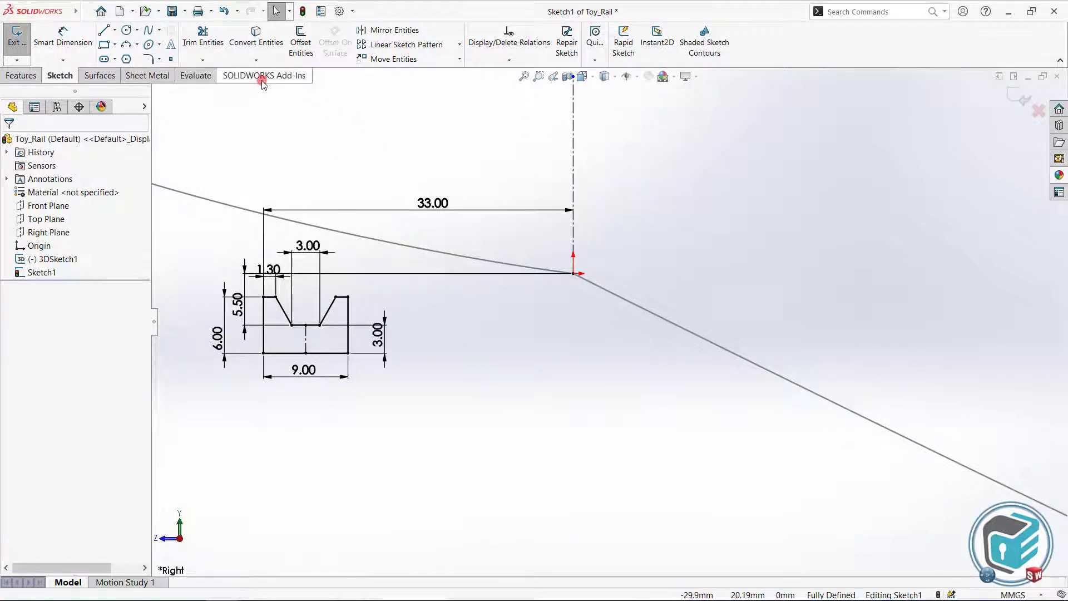
click(394, 32)
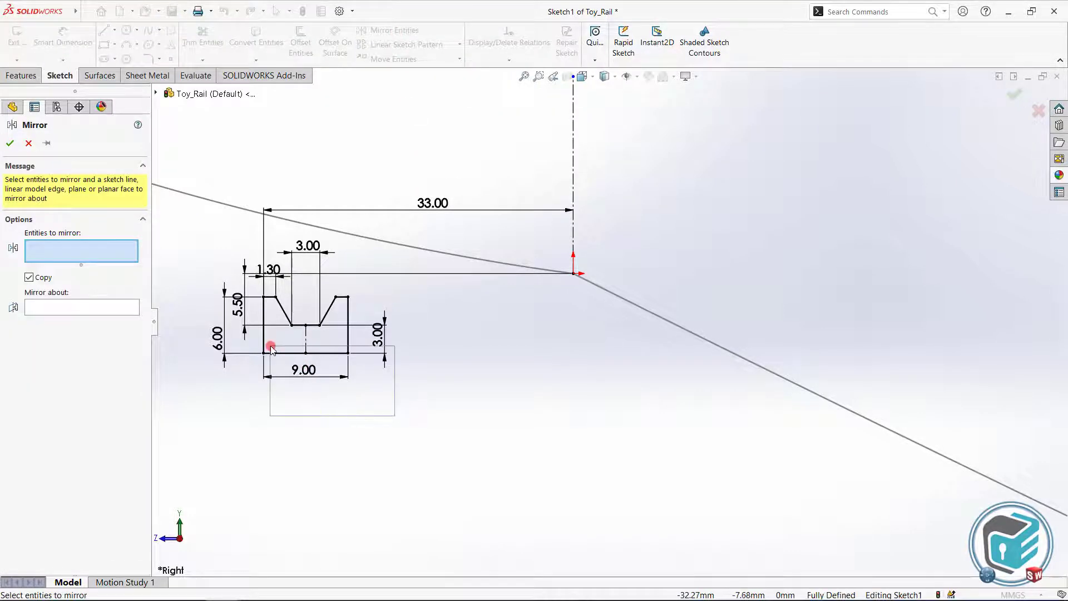
drag(200, 255, 200, 253)
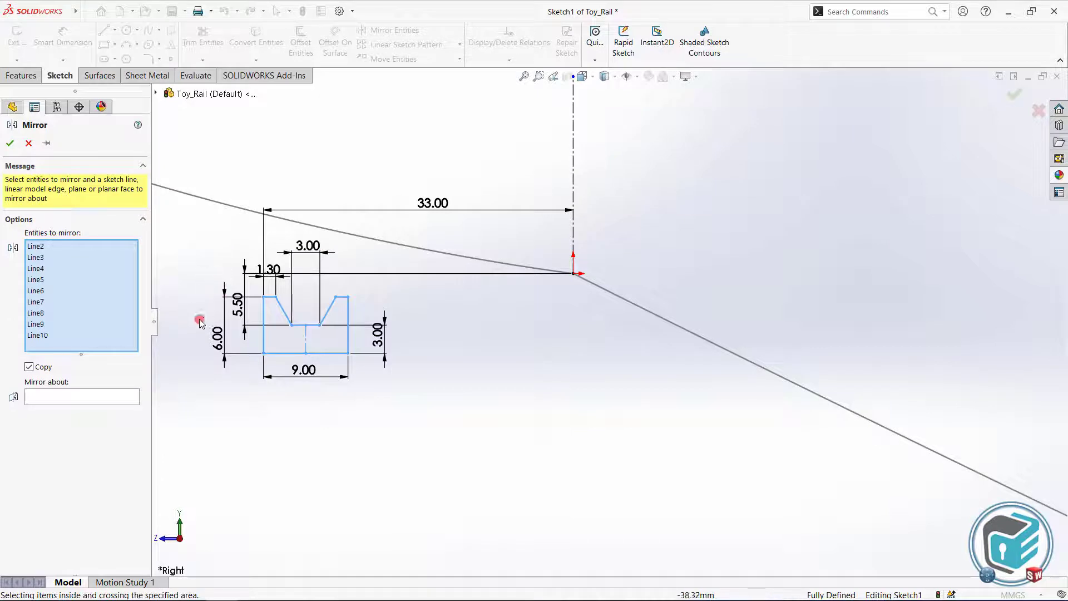
click(104, 398)
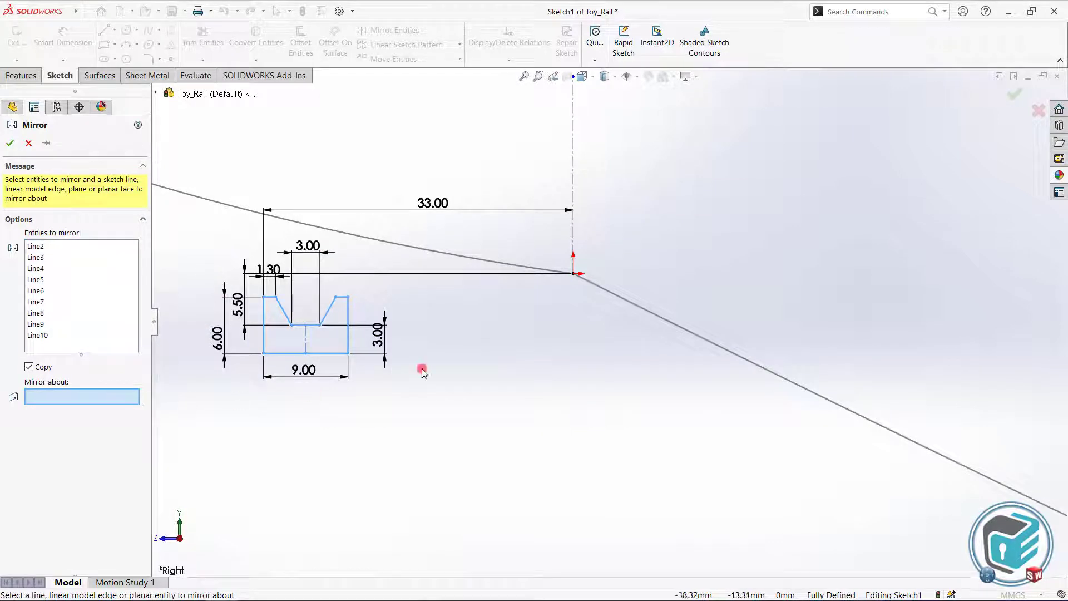
click(573, 181)
click(12, 146)
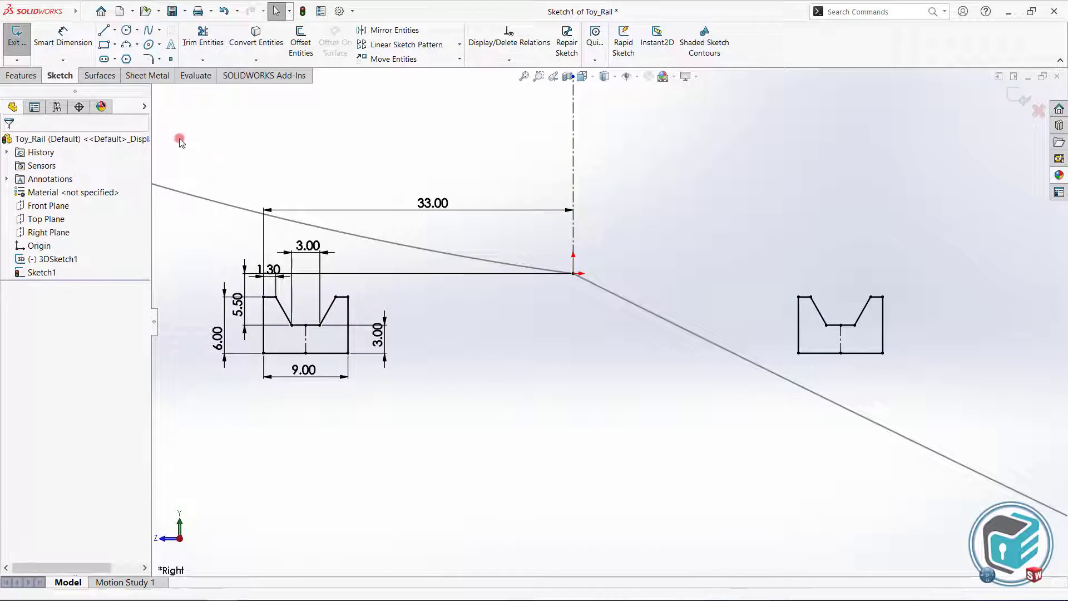
Sketch two horizontal lines between the rail profiles, one joining their inner base corners and one slightly above it.
click(104, 30)
click(347, 353)
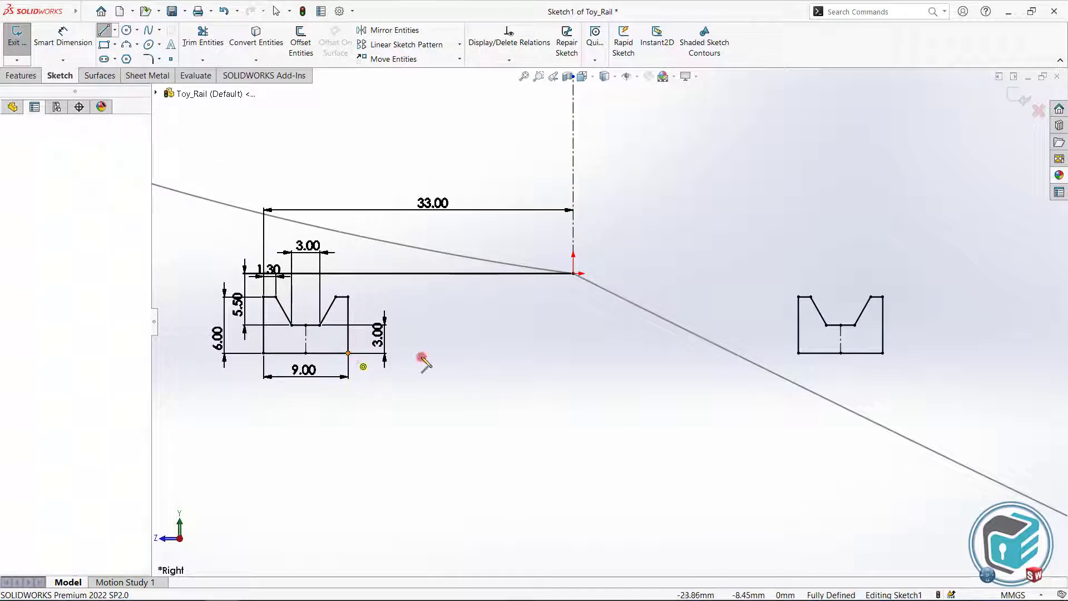
click(798, 353)
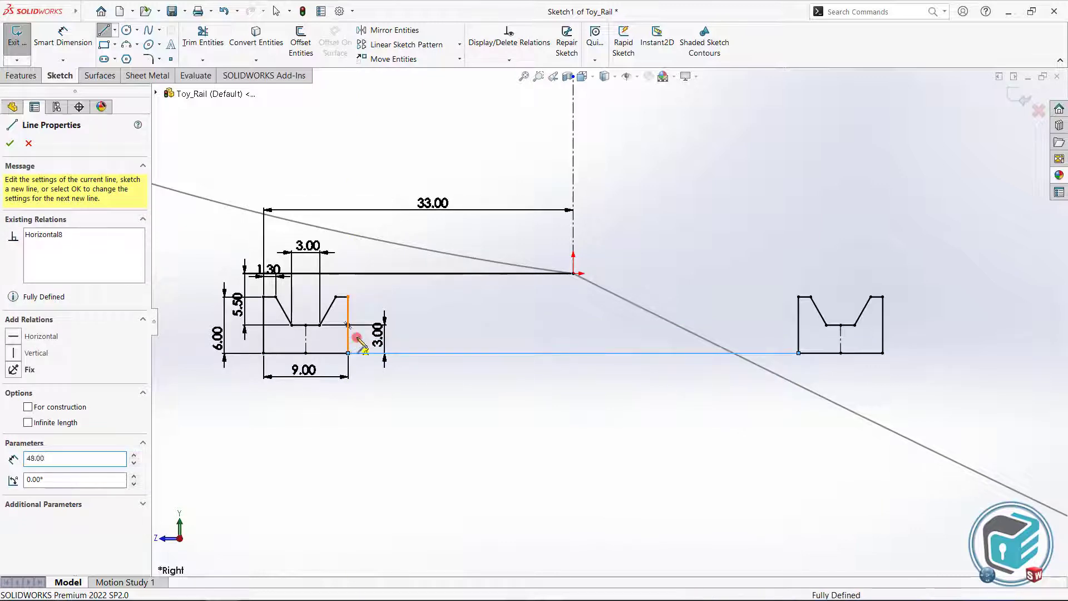
click(354, 338)
click(798, 338)
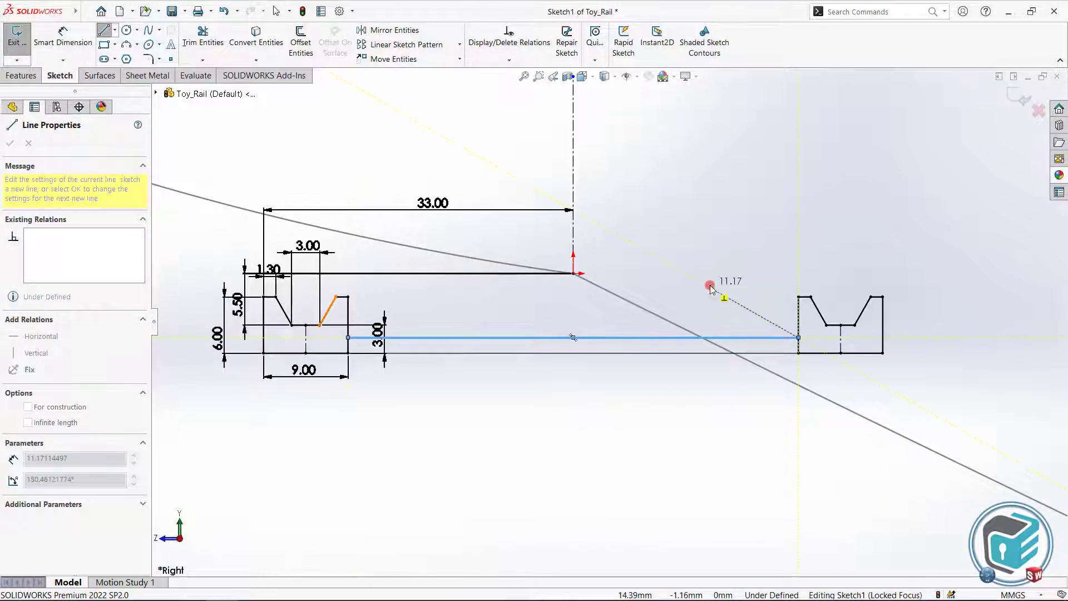
key(Escape)
Dimension the vertical gap between the two connecting lines at 1.3 mm.
click(56, 44)
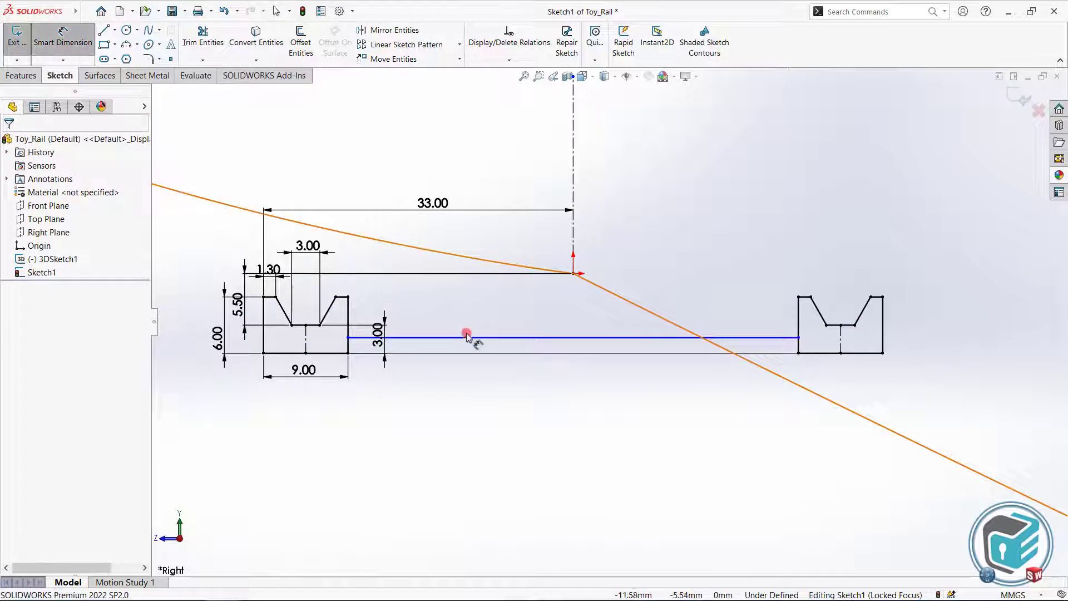
click(467, 337)
click(469, 352)
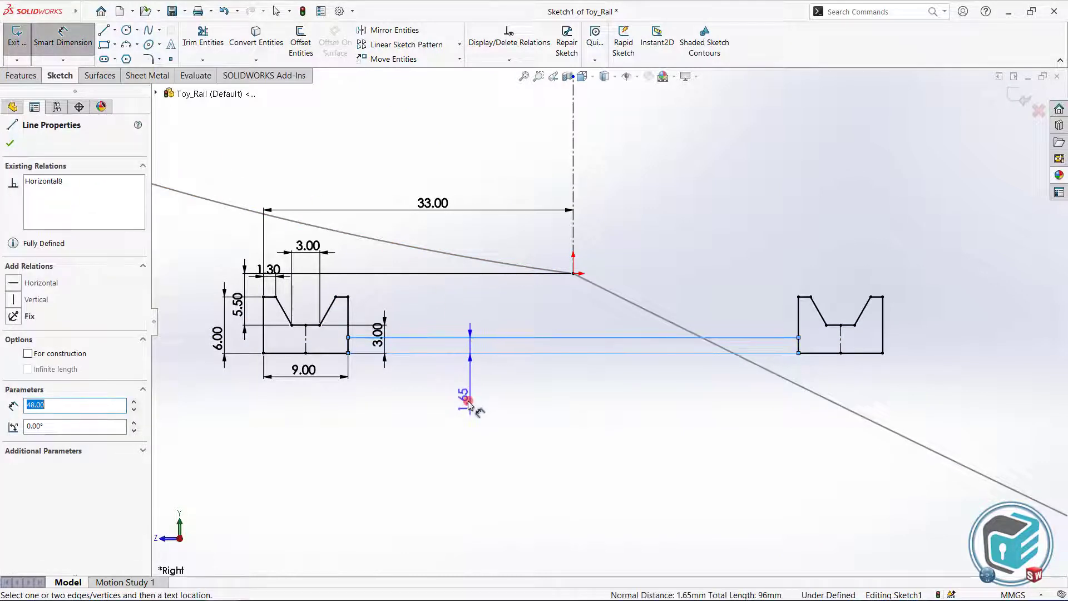
click(468, 401)
text(1.)
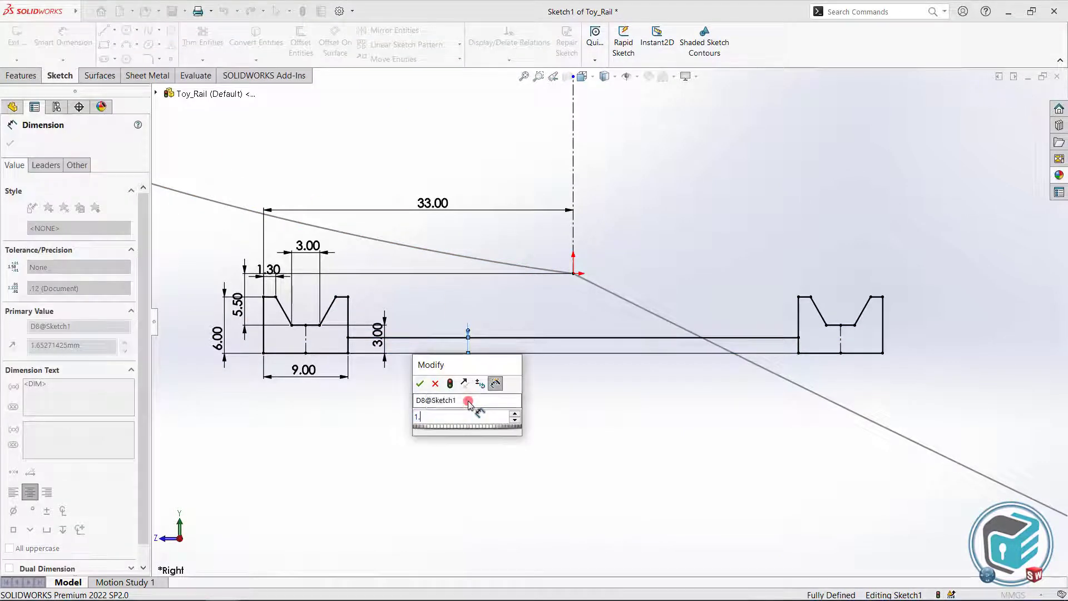
text(3)
key(Return)
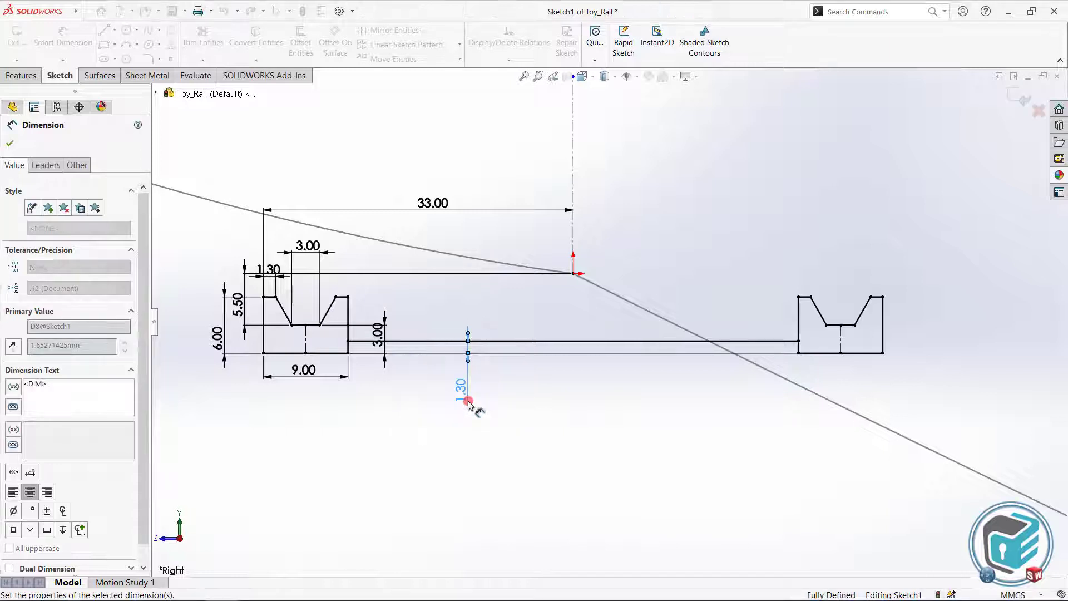
right_click(444, 317)
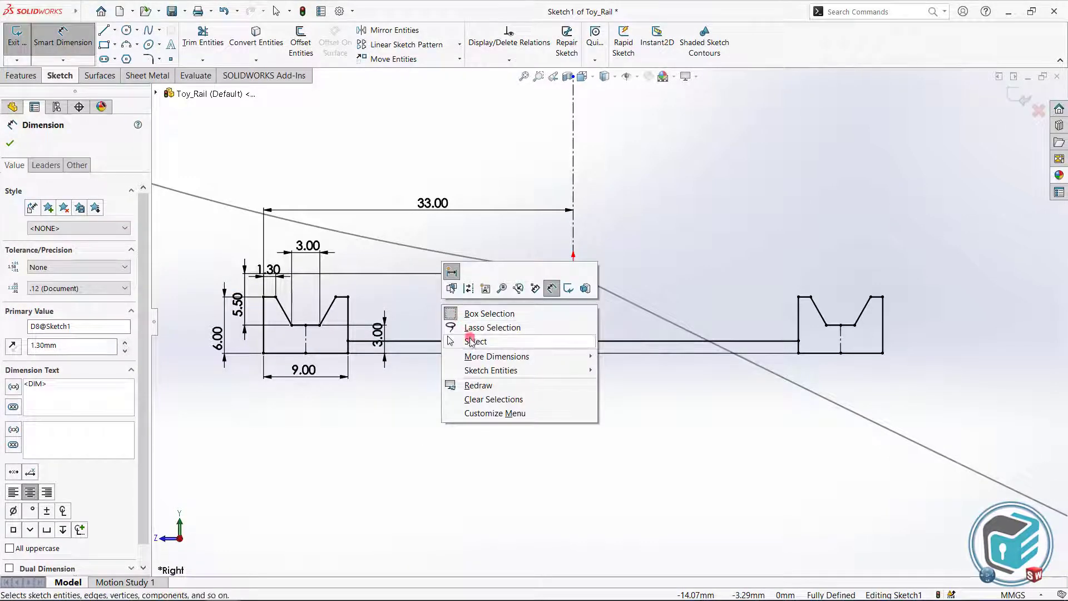
click(449, 341)
Trim the inner wall segments between the two connecting lines on both rail profiles.
click(210, 114)
click(203, 35)
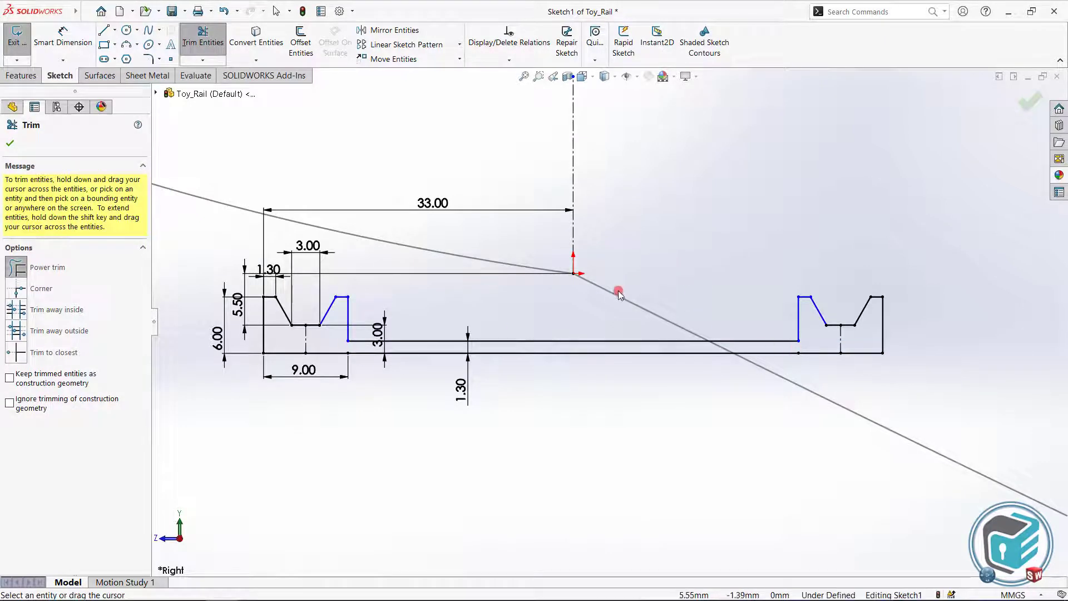
click(9, 143)
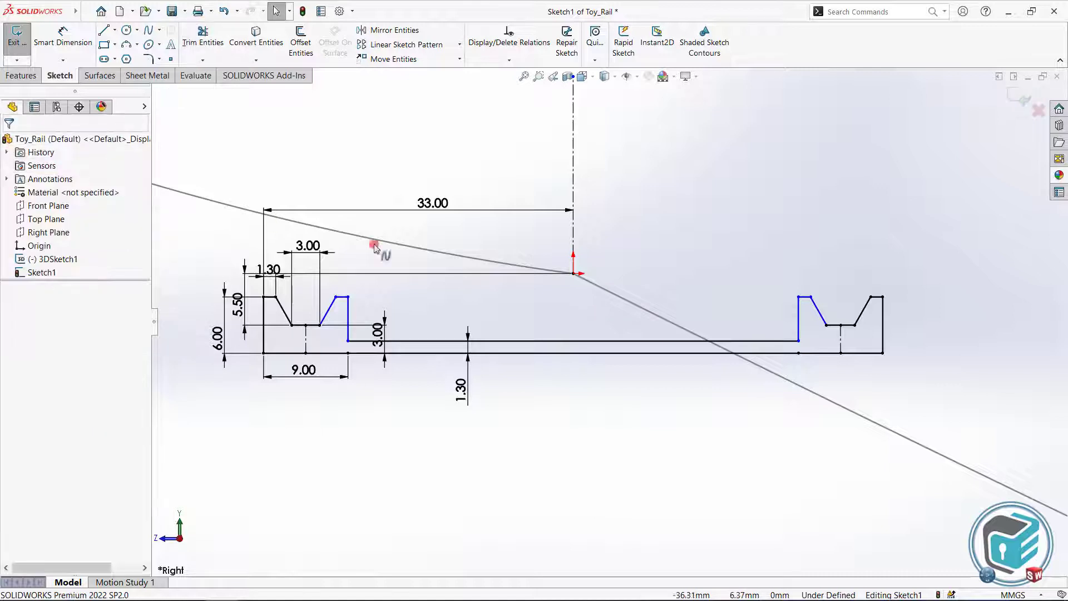
key(ctrl+z)
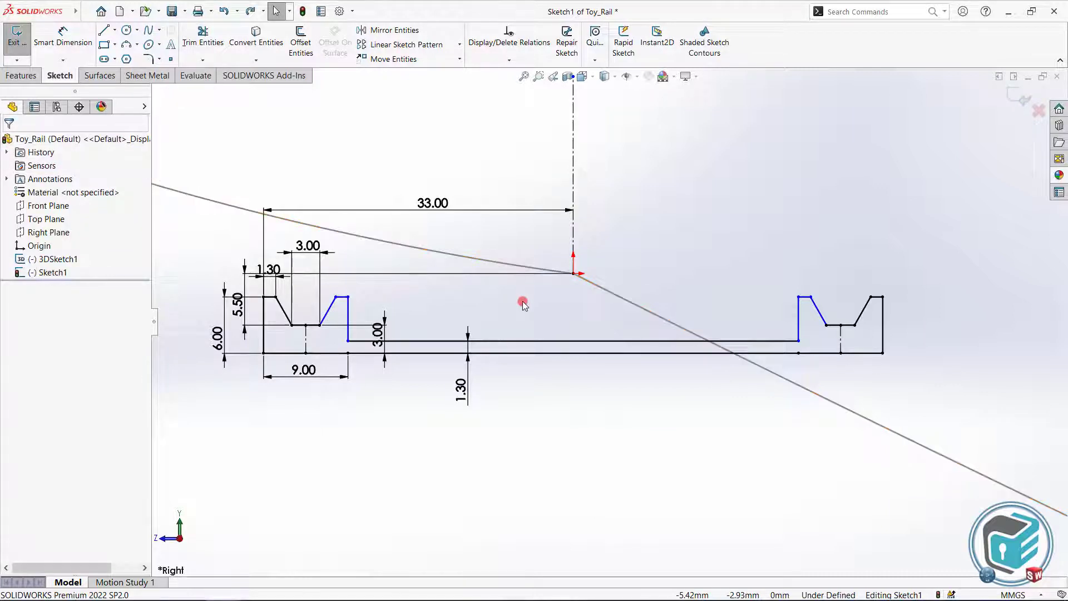
Make the two sloped groove sides of the dimensioned profile symmetric about the groove's centerline.
click(285, 309)
click(307, 342)
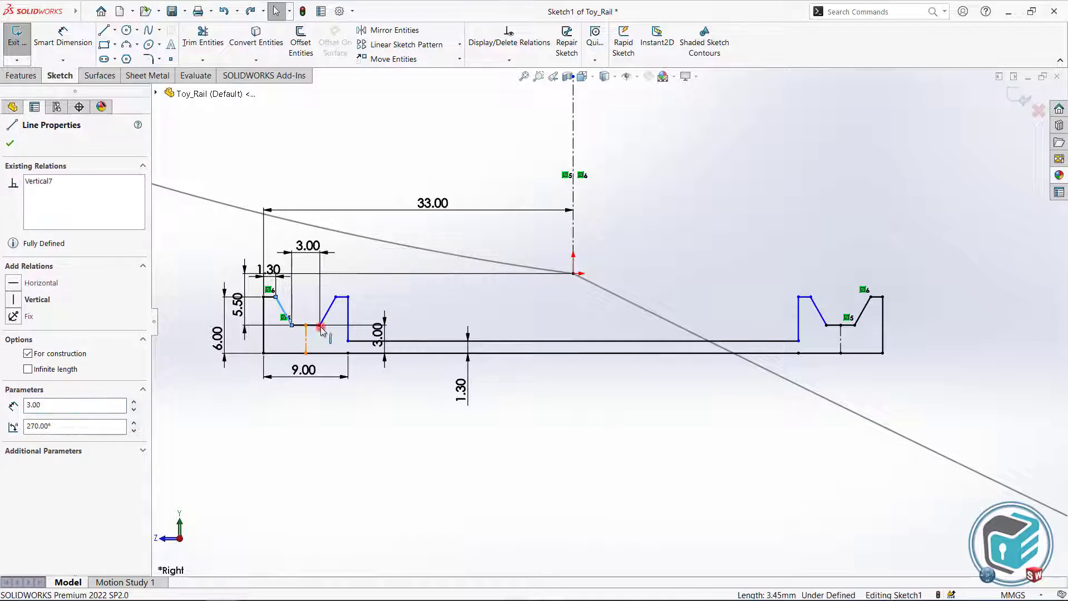
ctrl+click(329, 309)
ctrl+click(330, 309)
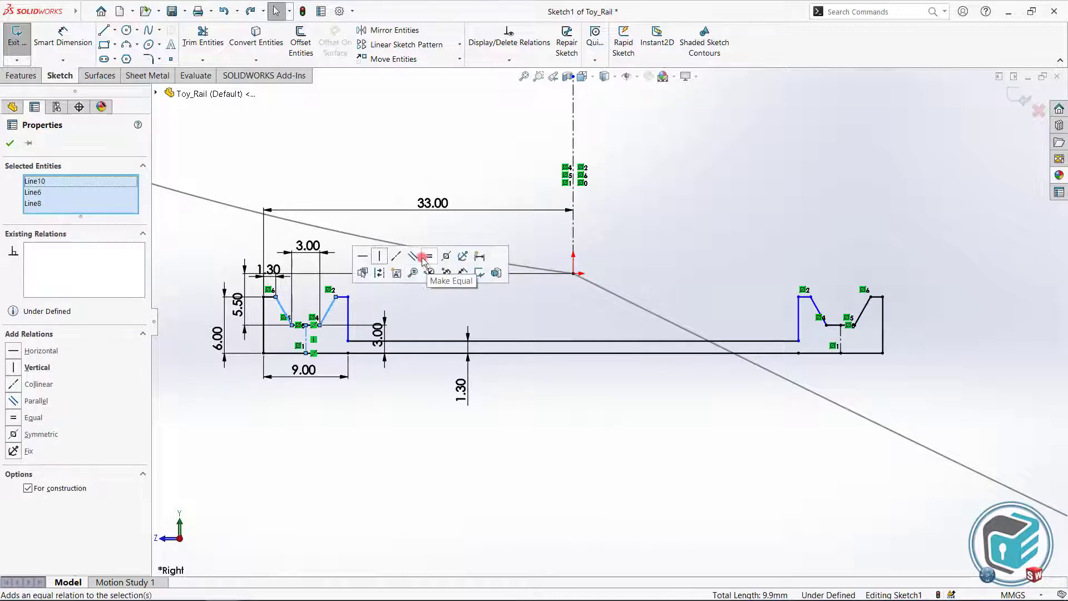
click(439, 271)
click(419, 309)
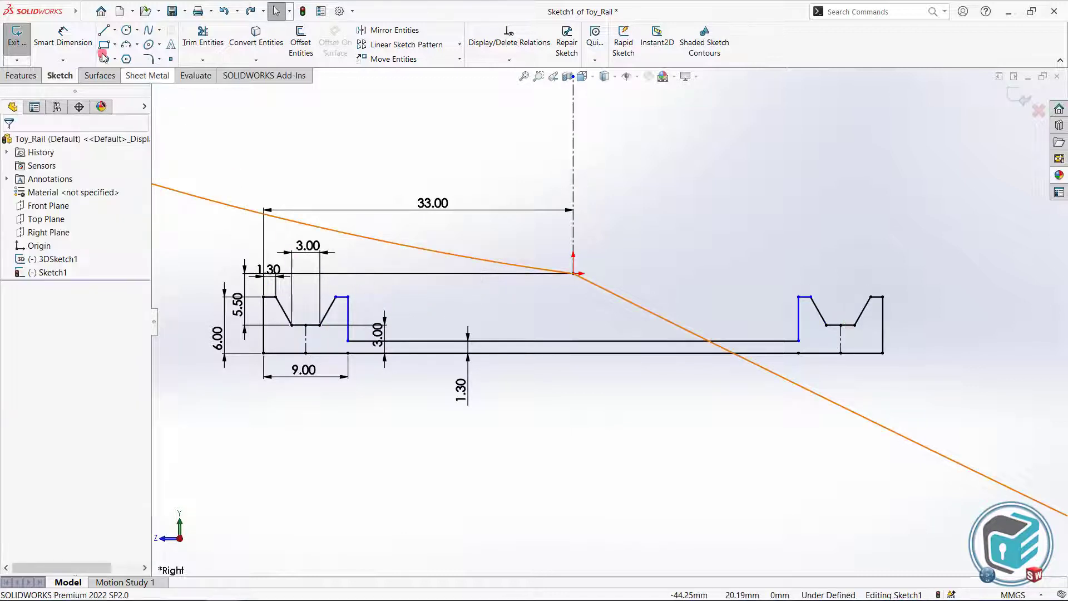
Dimension the height of the inner wall on the original rail profile.
click(63, 39)
click(349, 312)
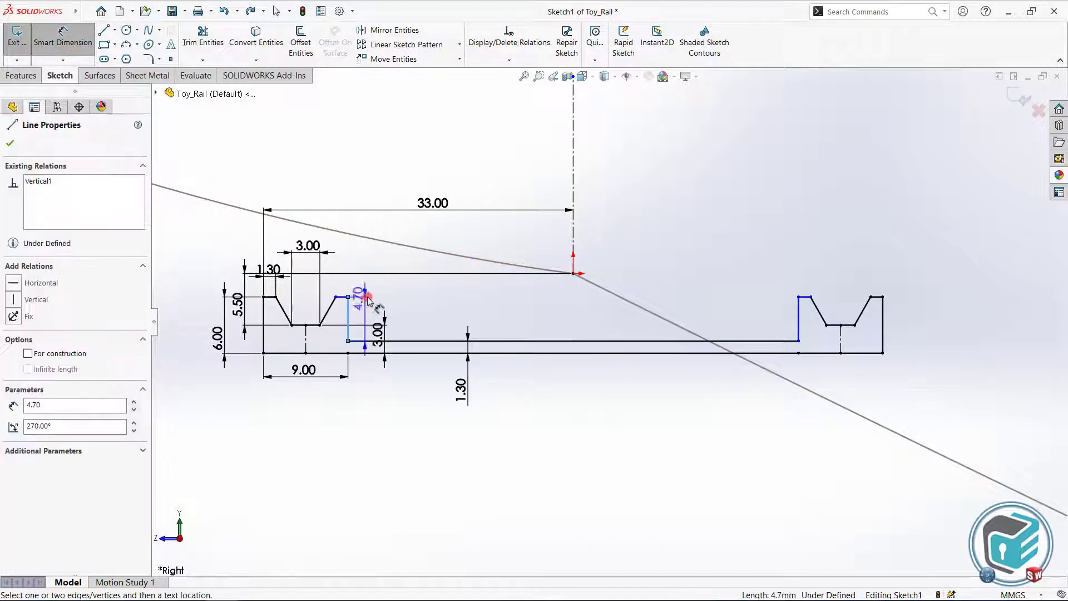
click(374, 290)
click(326, 271)
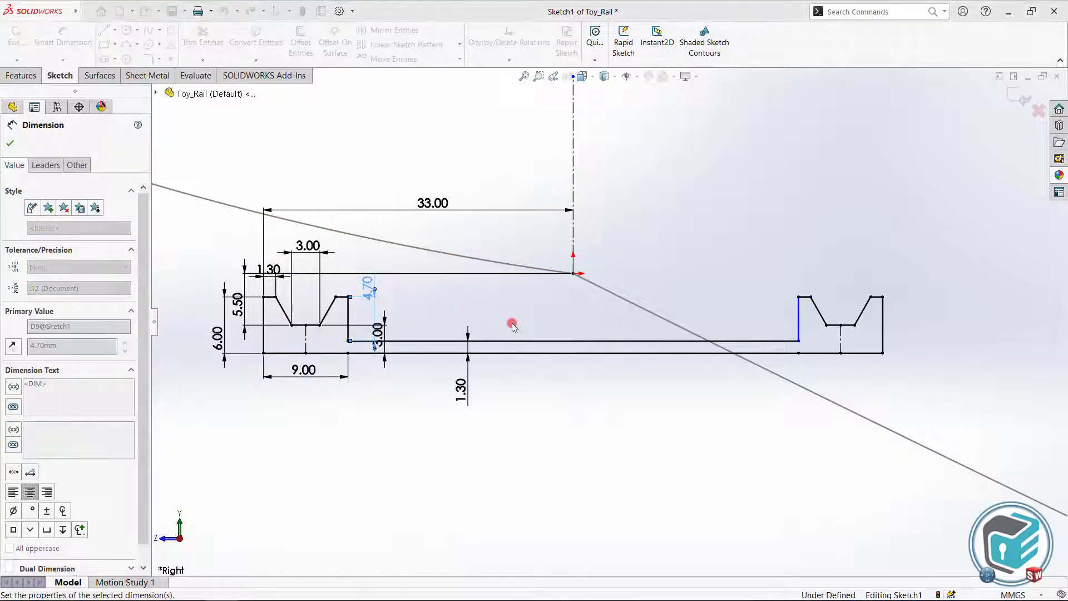
Dimension the length of the upper connecting line between the inner walls and close the profile sketch.
click(536, 340)
click(532, 307)
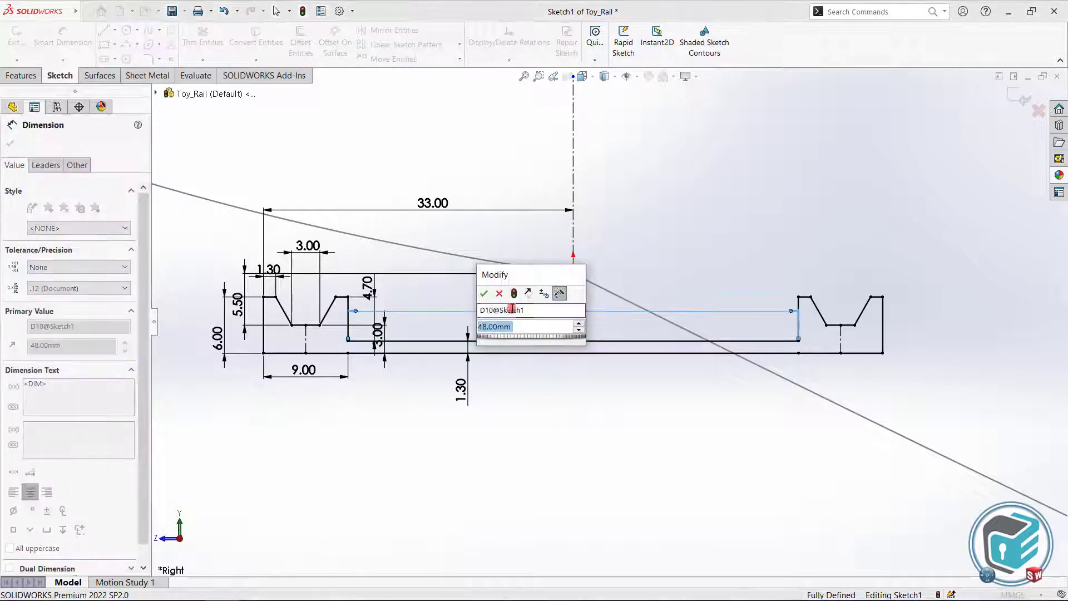
click(483, 291)
key(Escape)
right_click(536, 392)
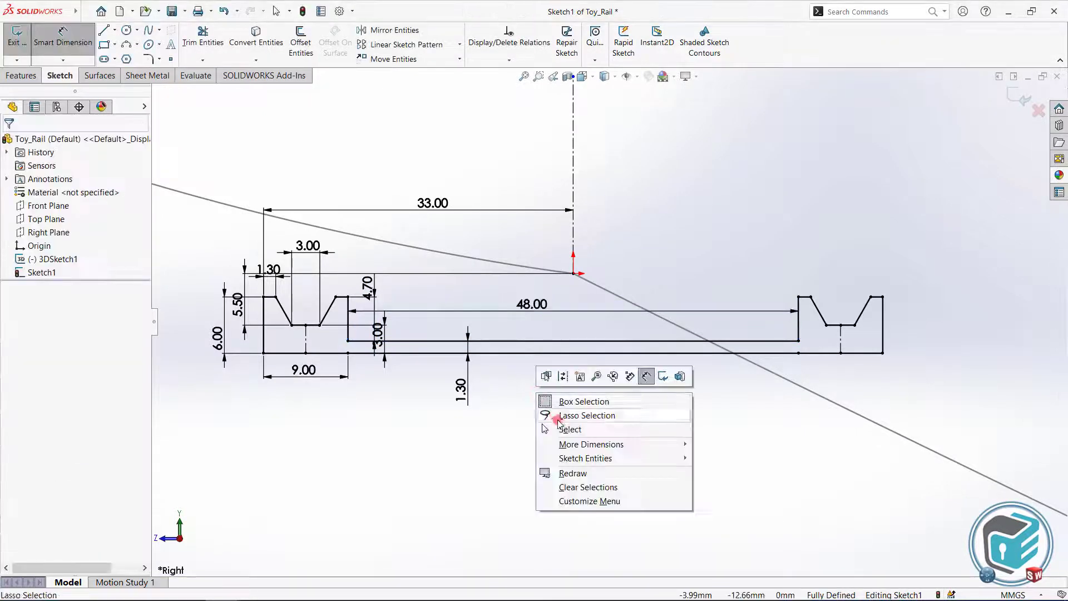
click(562, 429)
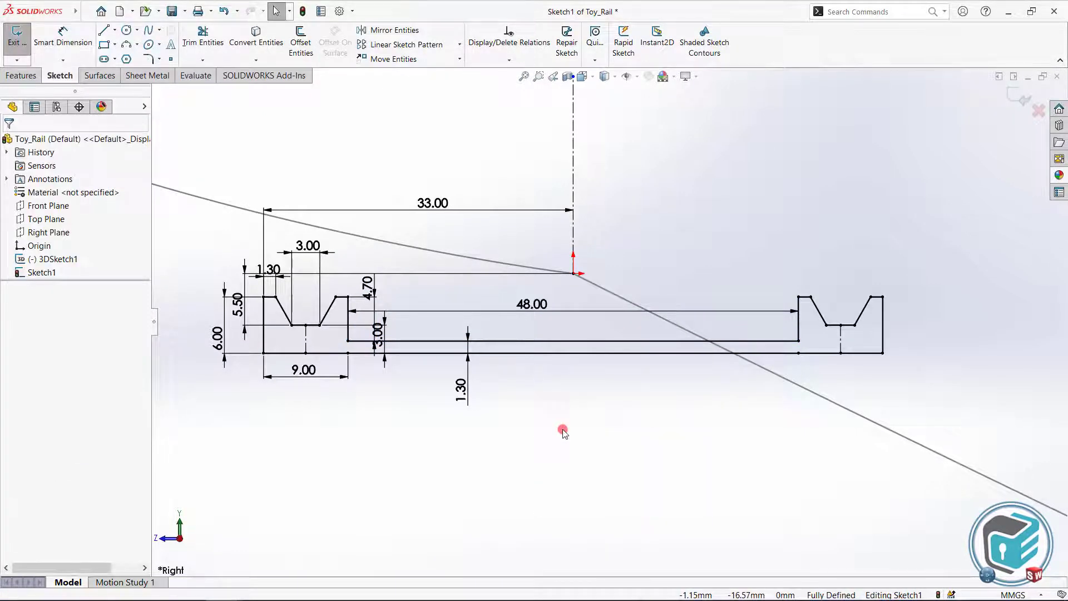
click(1015, 95)
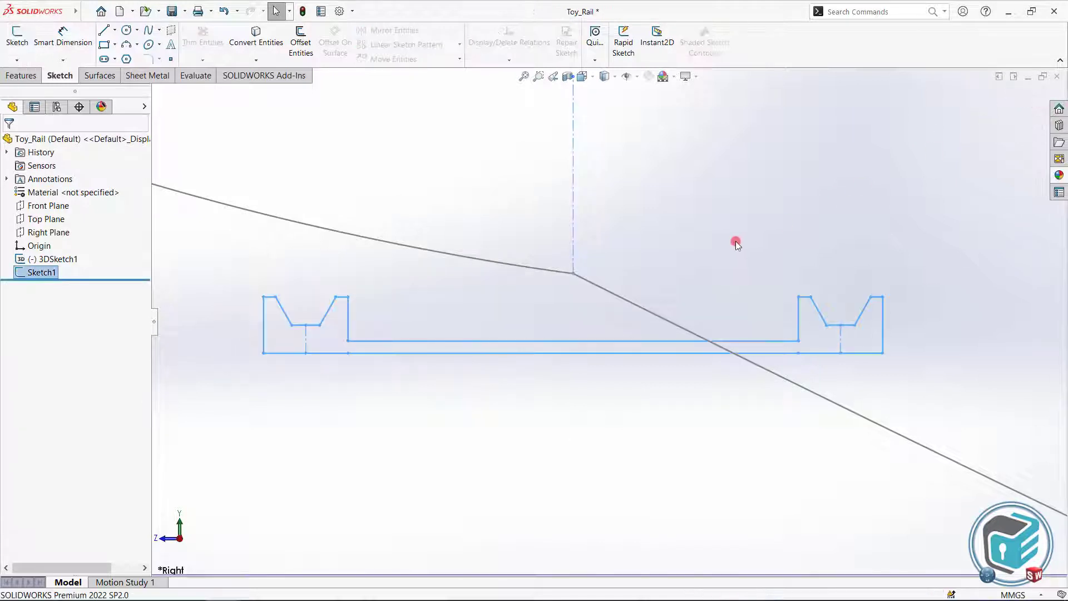
click(735, 242)
Sweep the double-grooved rail profile Sketch1 along the closed path 3DSketch1 to create the solid track.
scroll(645, 349, up, 7)
mouse_move(639, 353)
middle_down()
mouse_move(614, 344)
mouse_move(639, 376)
mouse_move(539, 319)
mouse_move(564, 349)
middle_up()
mouse_move(733, 392)
ctrl+middle_down()
mouse_move(624, 343)
mouse_move(599, 345)
ctrl+middle_up()
click(24, 76)
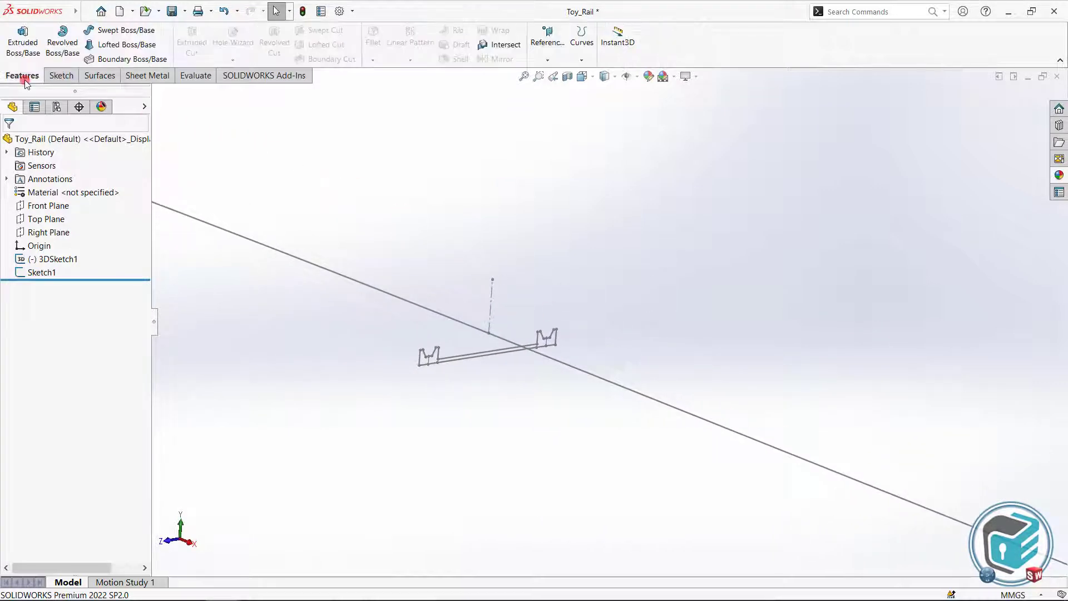
click(147, 31)
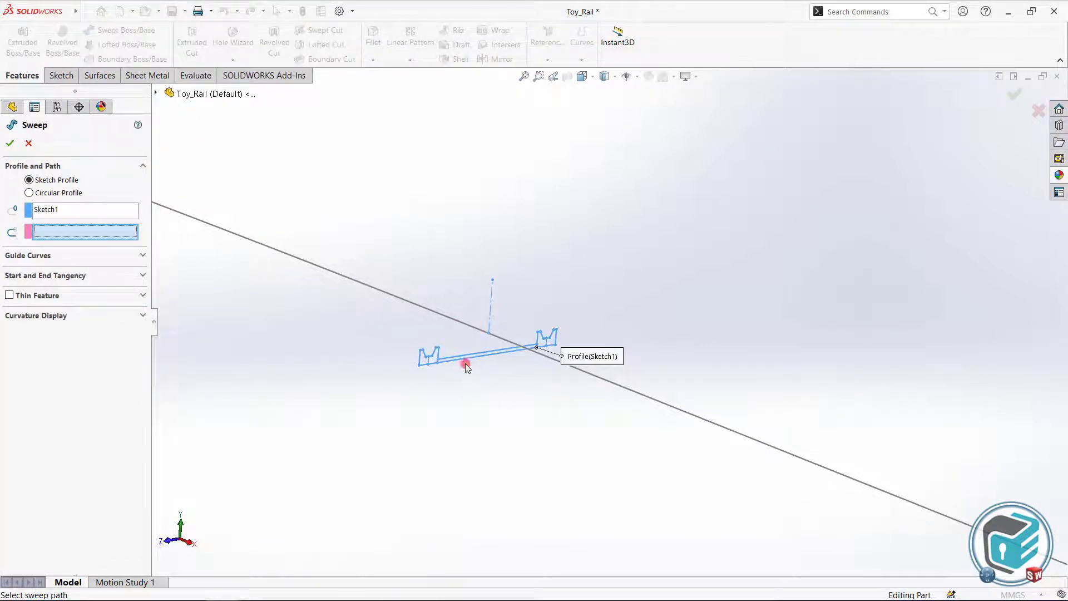
click(455, 319)
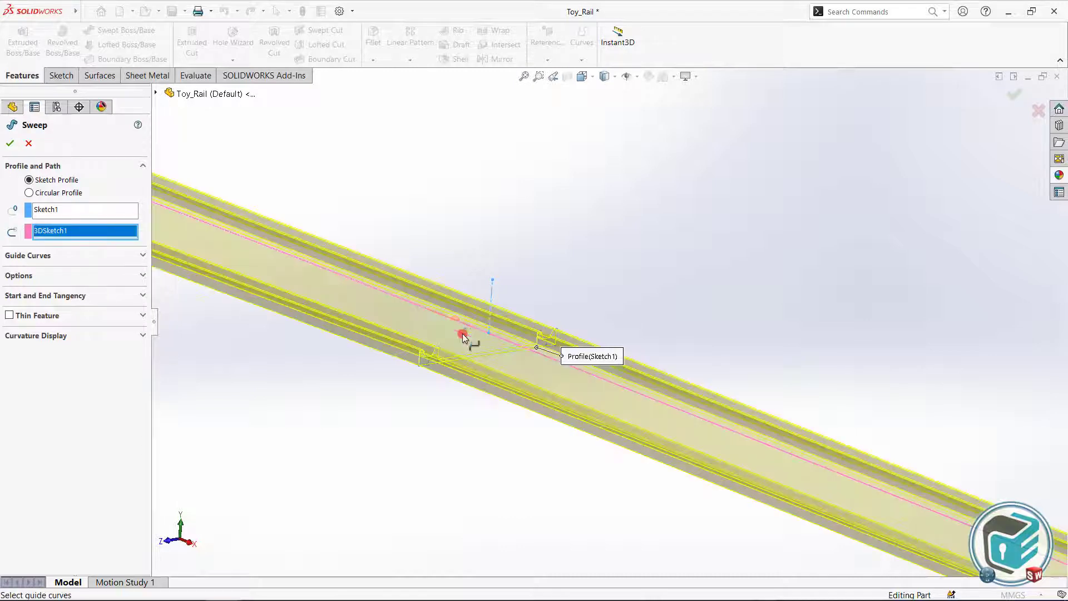
scroll(737, 471, up, 3)
scroll(763, 435, up, 4)
scroll(777, 406, down, 4)
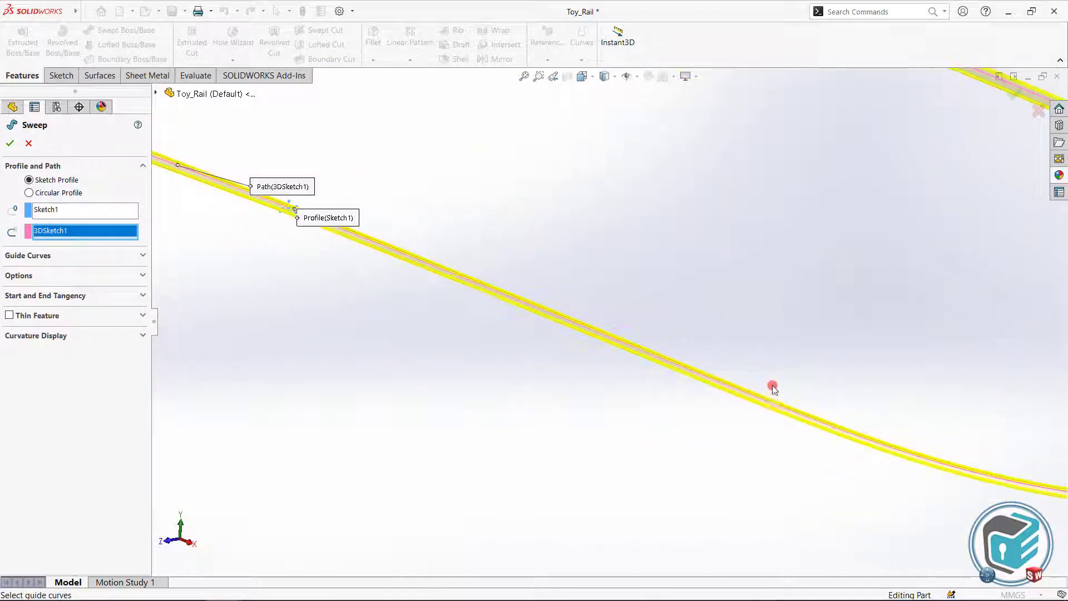
scroll(777, 402, up, 4)
middle_drag(818, 419, 833, 464)
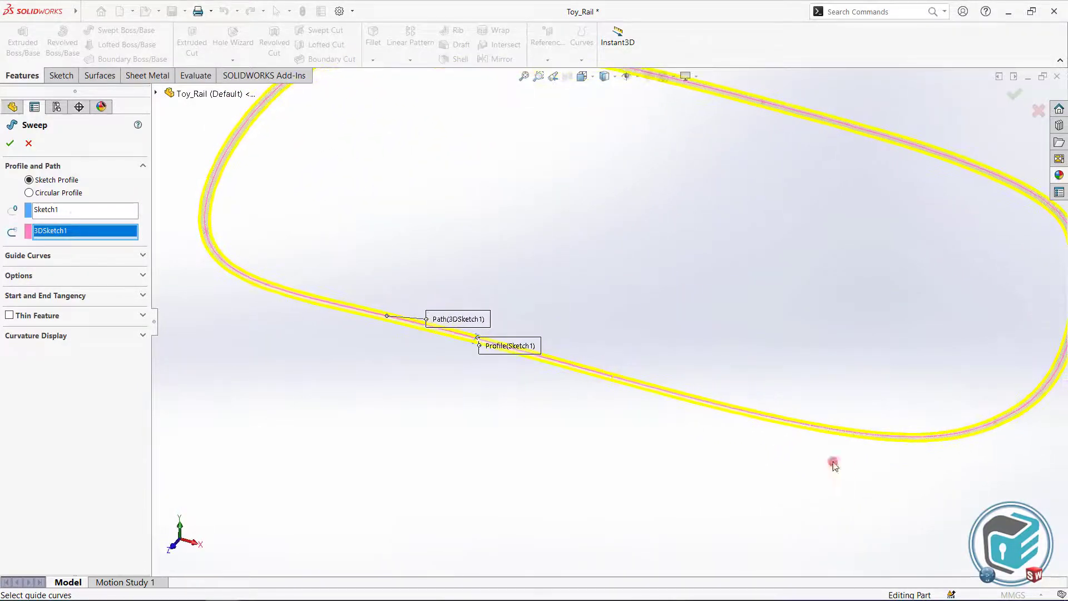
click(8, 144)
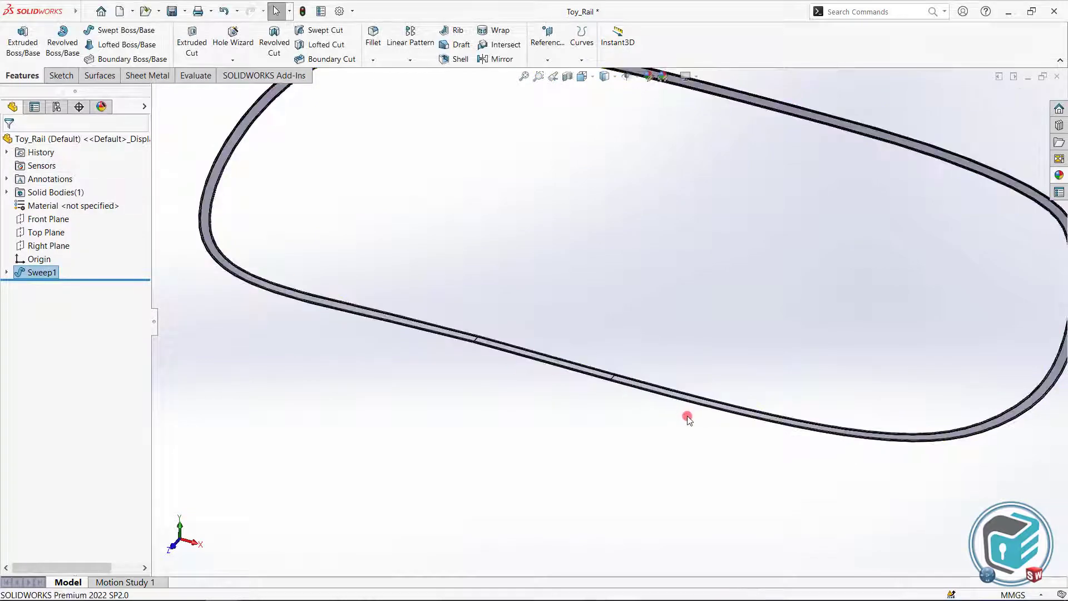
Examine the swept rail's grooves and the joints at both ends of the straight segment up close.
middle_drag(688, 416, 666, 396)
scroll(656, 392, down, 5)
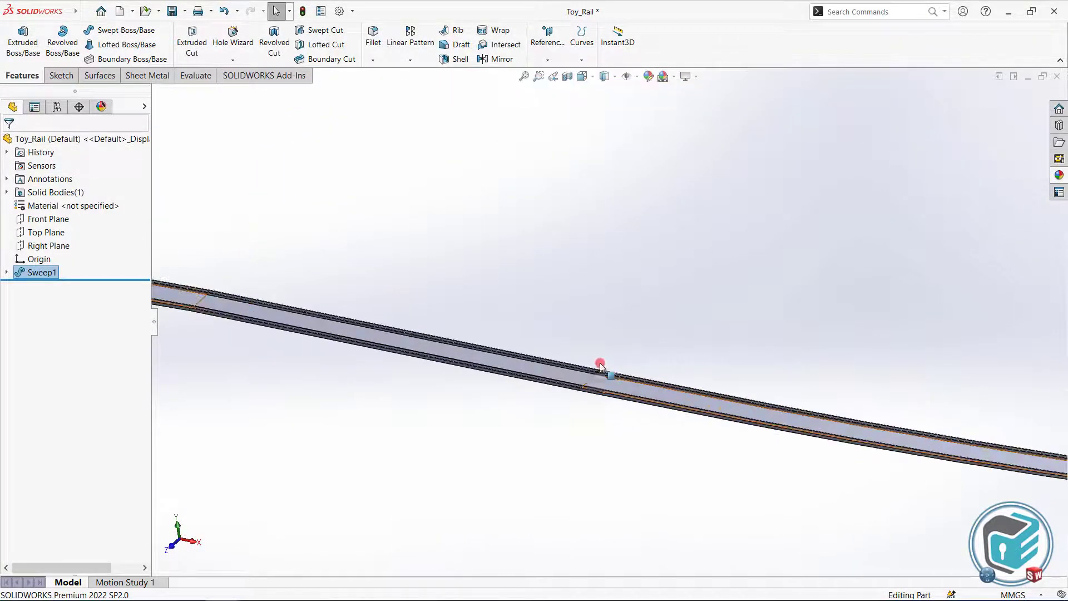
scroll(600, 366, down, 5)
middle_drag(583, 321, 519, 307)
scroll(624, 369, up, 10)
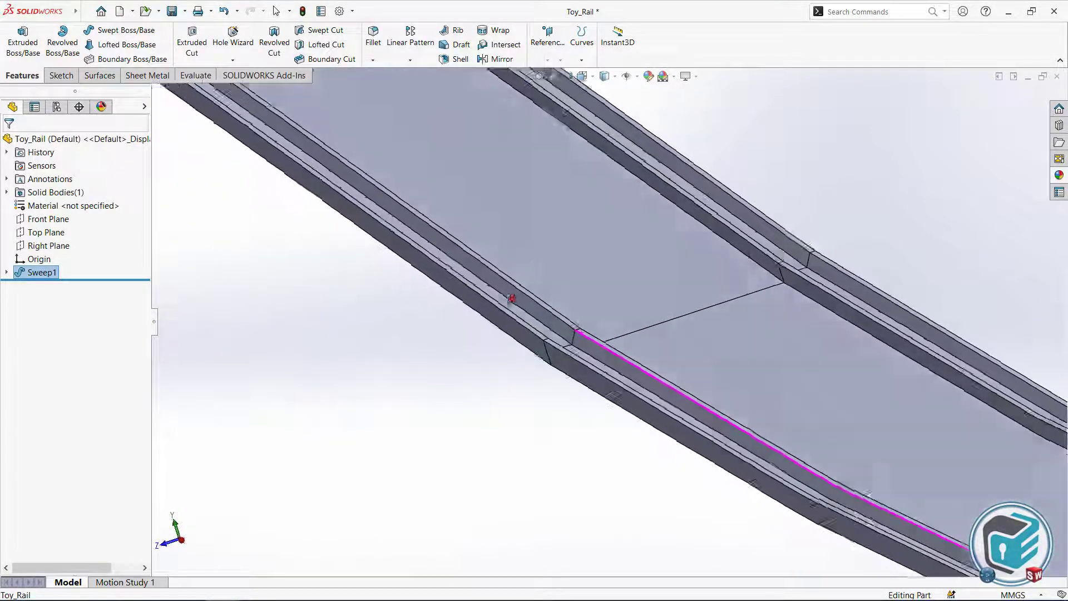
mouse_move(640, 371)
middle_down()
mouse_move(625, 362)
mouse_move(631, 380)
middle_up()
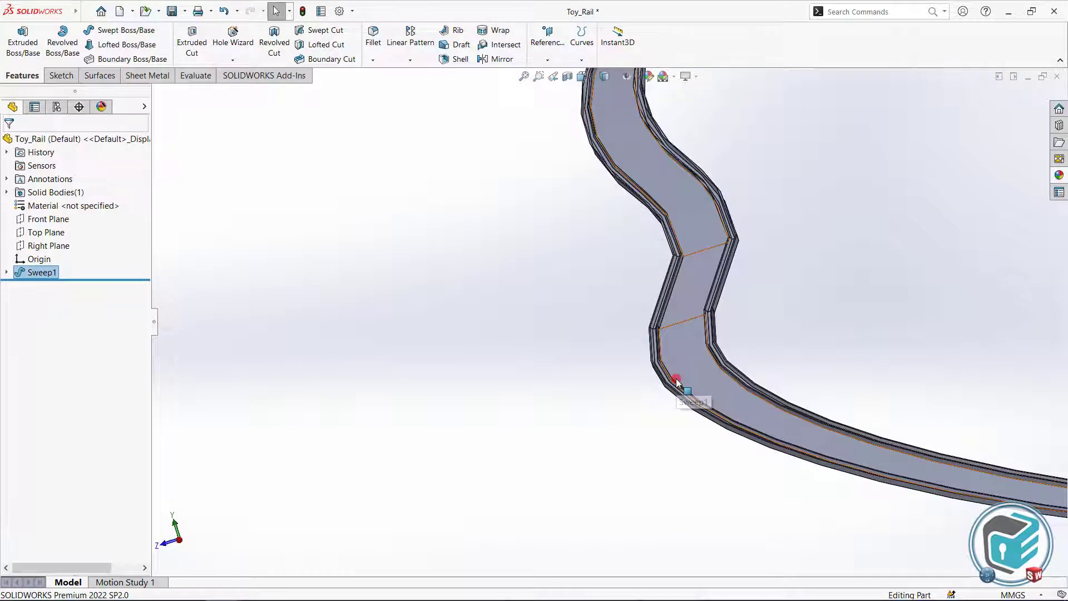
Examine the whole track in the Right, Front, Left and Top views and from an angled 3D view.
key(space)
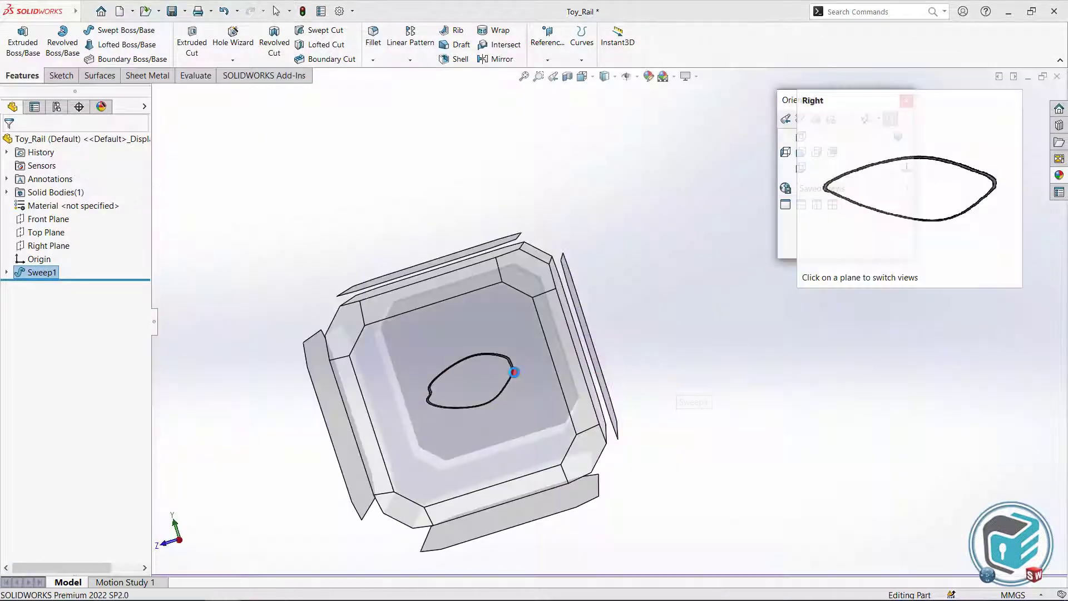
click(514, 372)
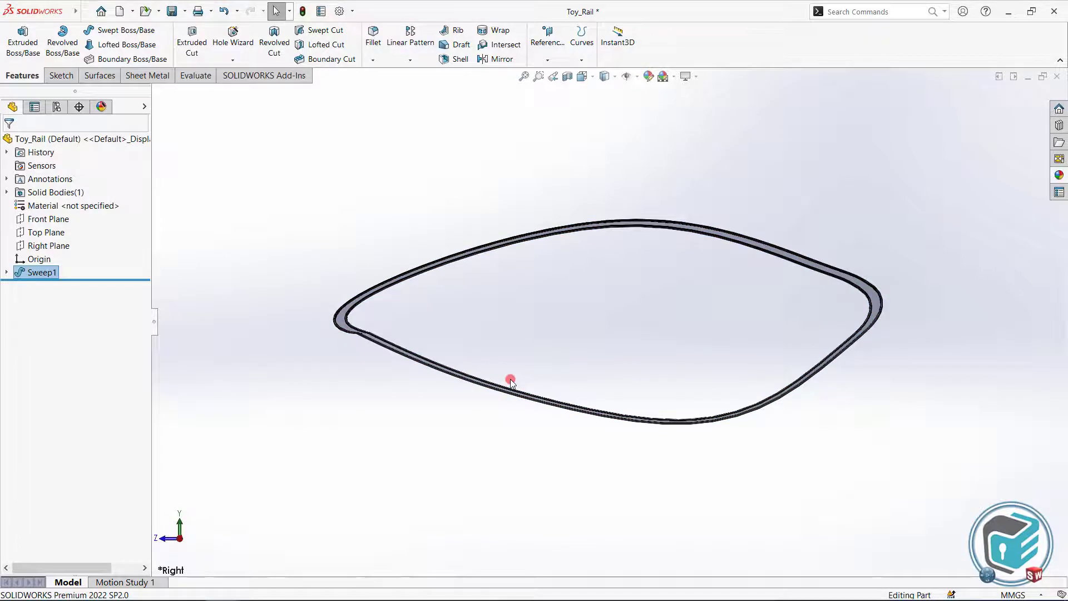
key(space)
click(306, 359)
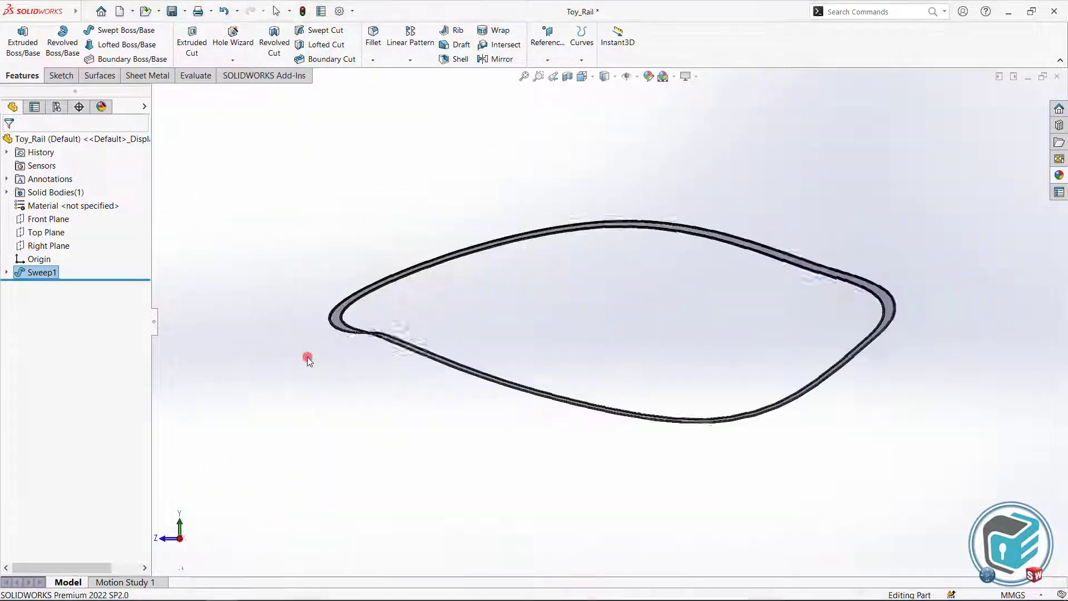
key(space)
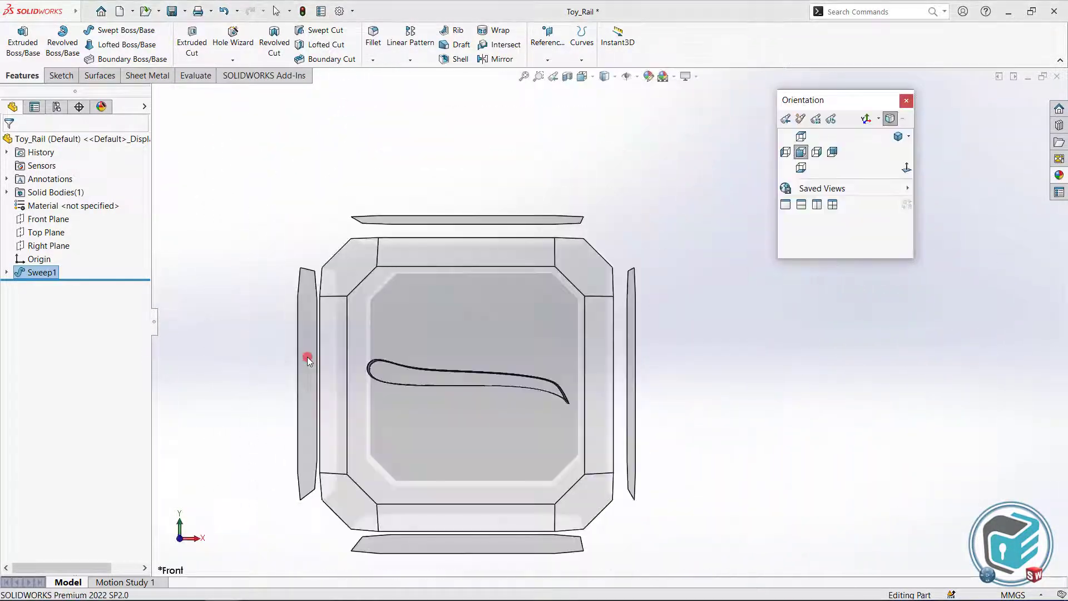
click(305, 363)
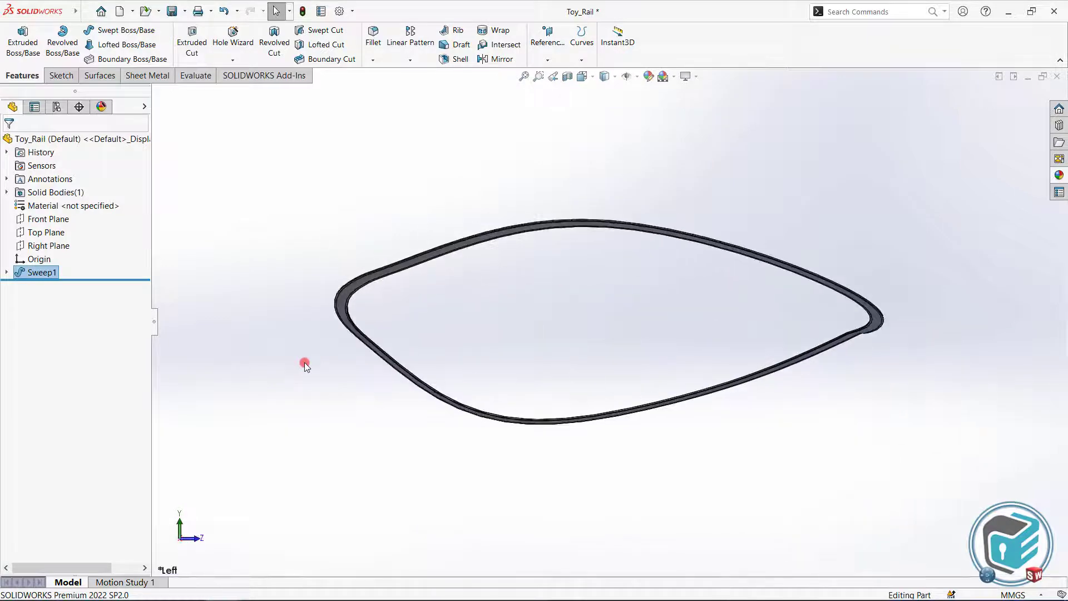
key(space)
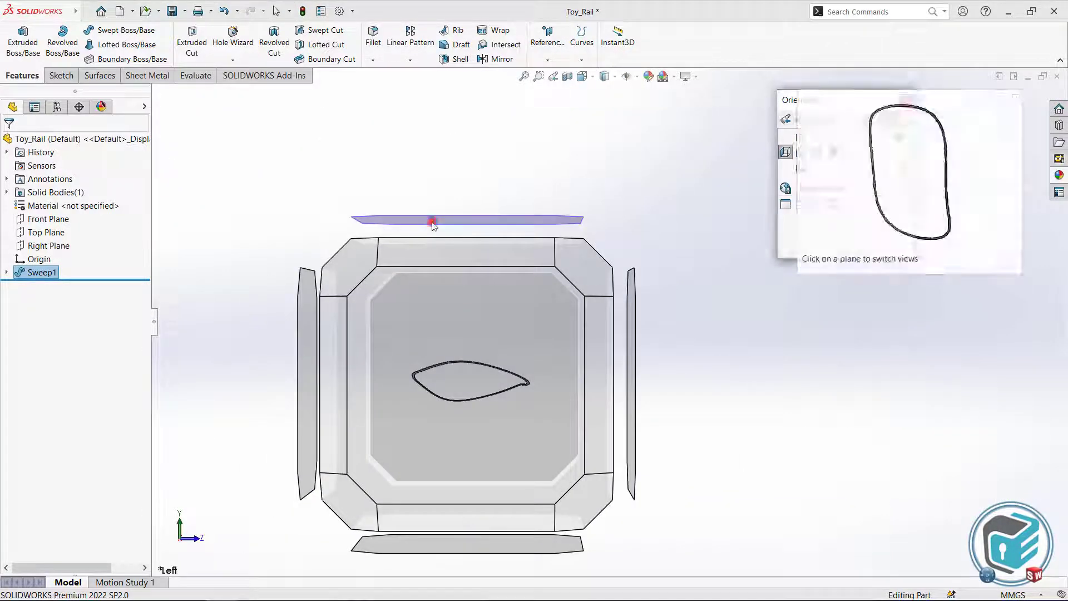
click(434, 221)
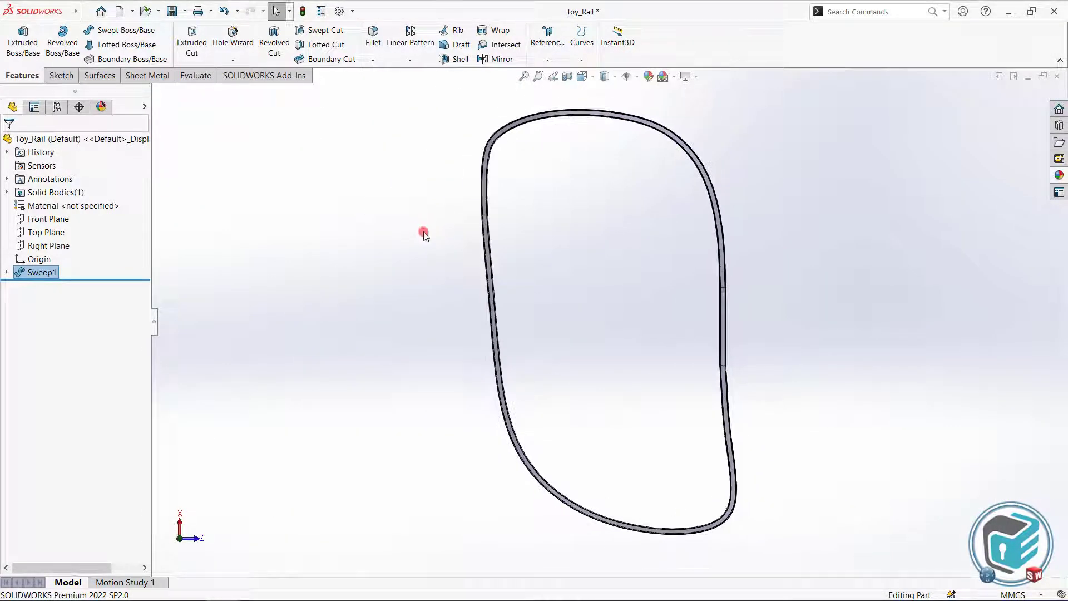
key(space)
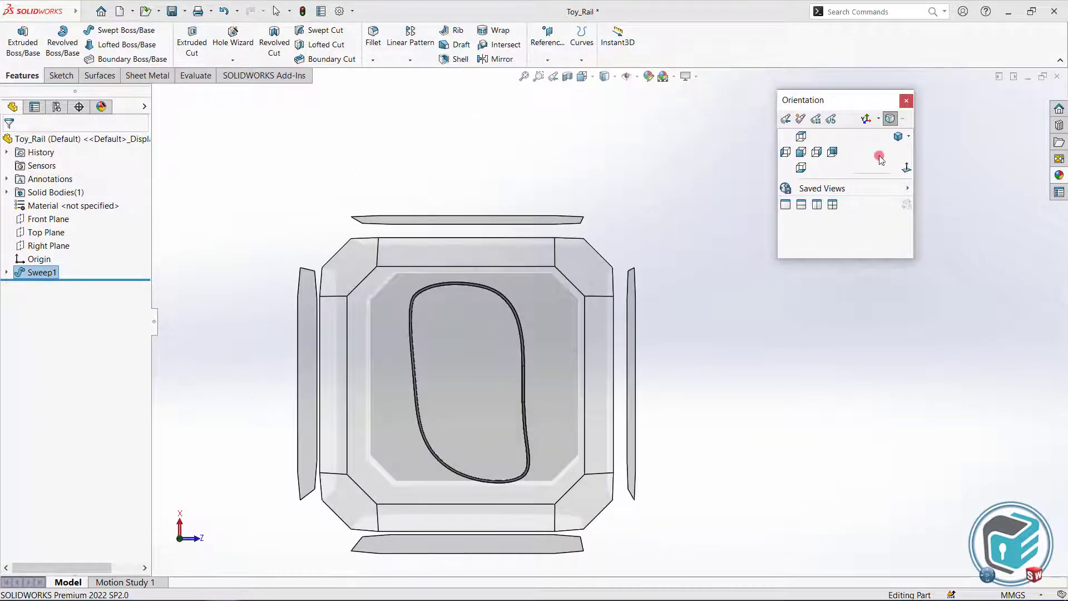
click(909, 136)
click(917, 151)
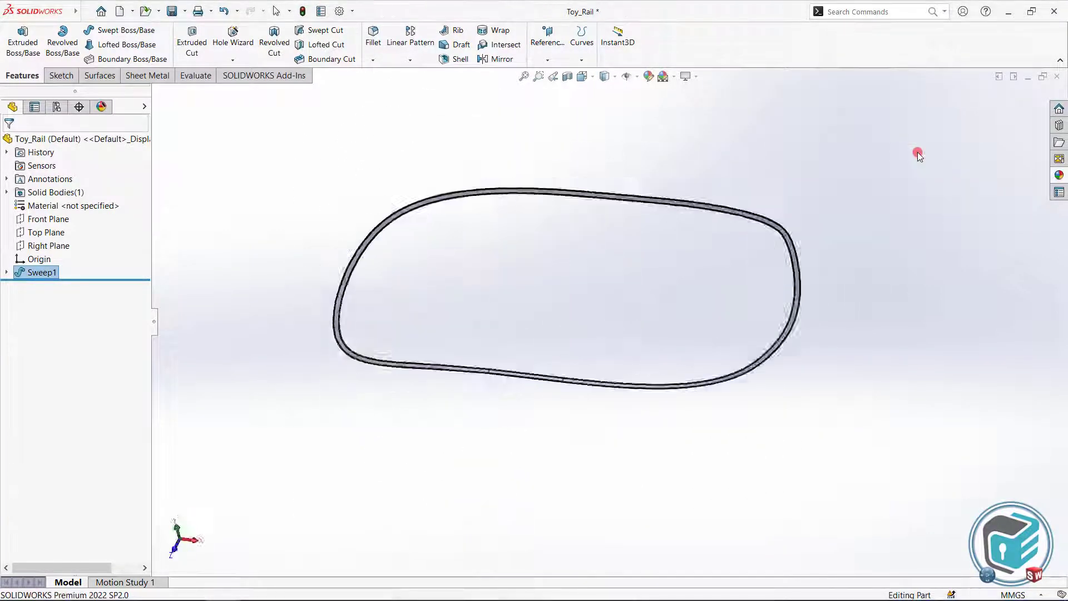
middle_drag(632, 397, 584, 316)
scroll(565, 303, down, 3)
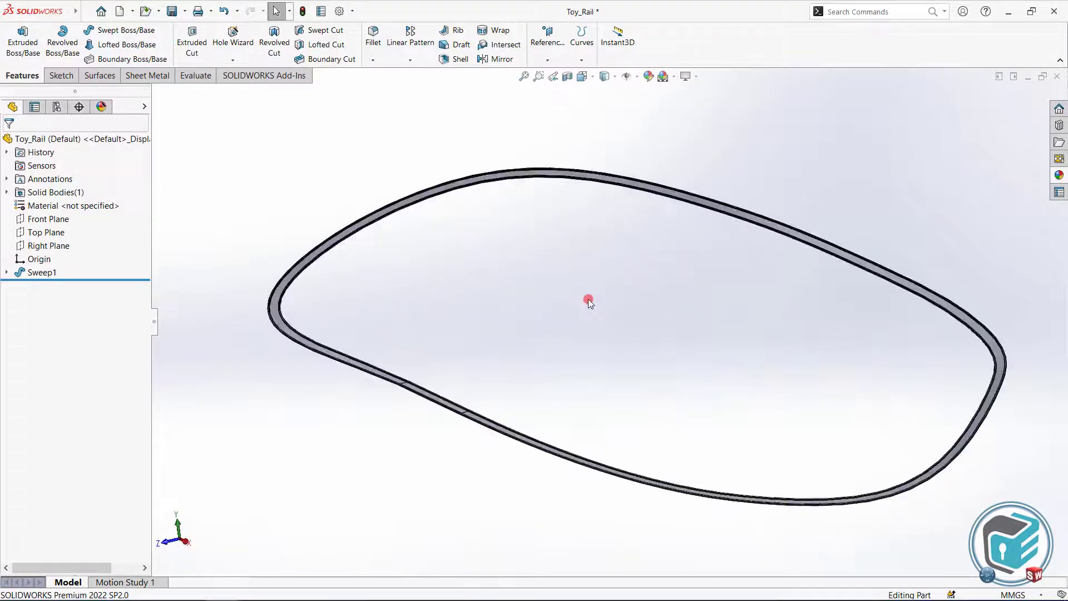